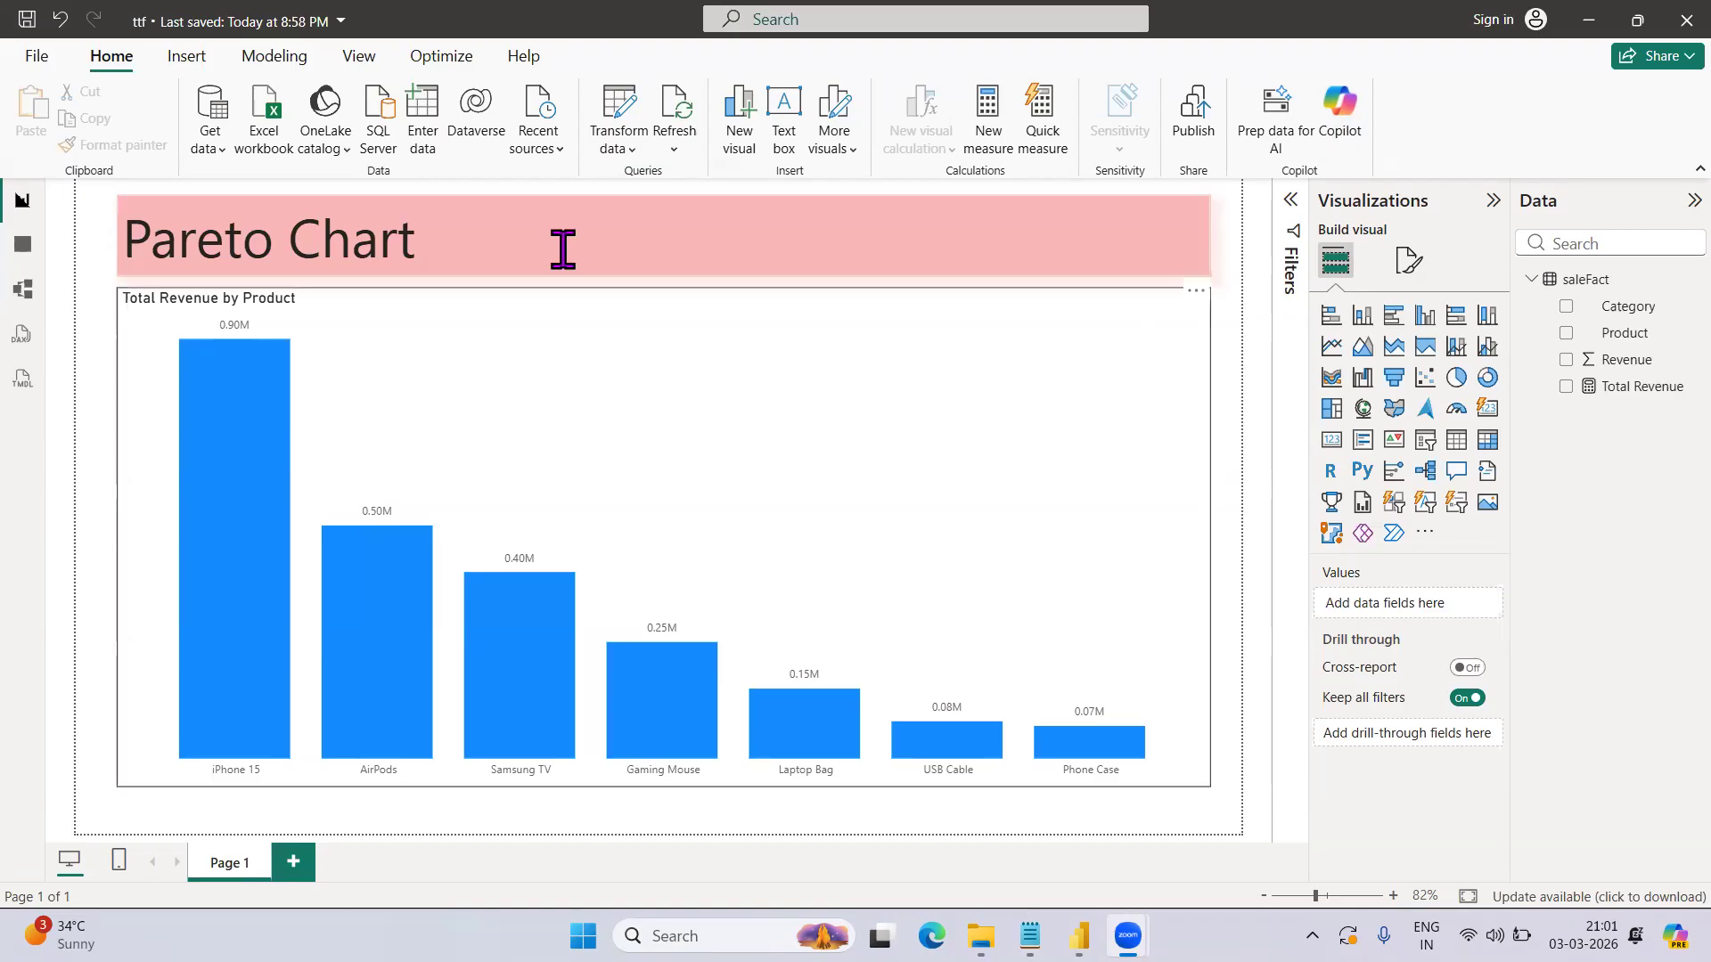
- Review the report title, the saleFact table data and the Total Revenue by Product chart
left_click_drag(473, 244, 121, 237)
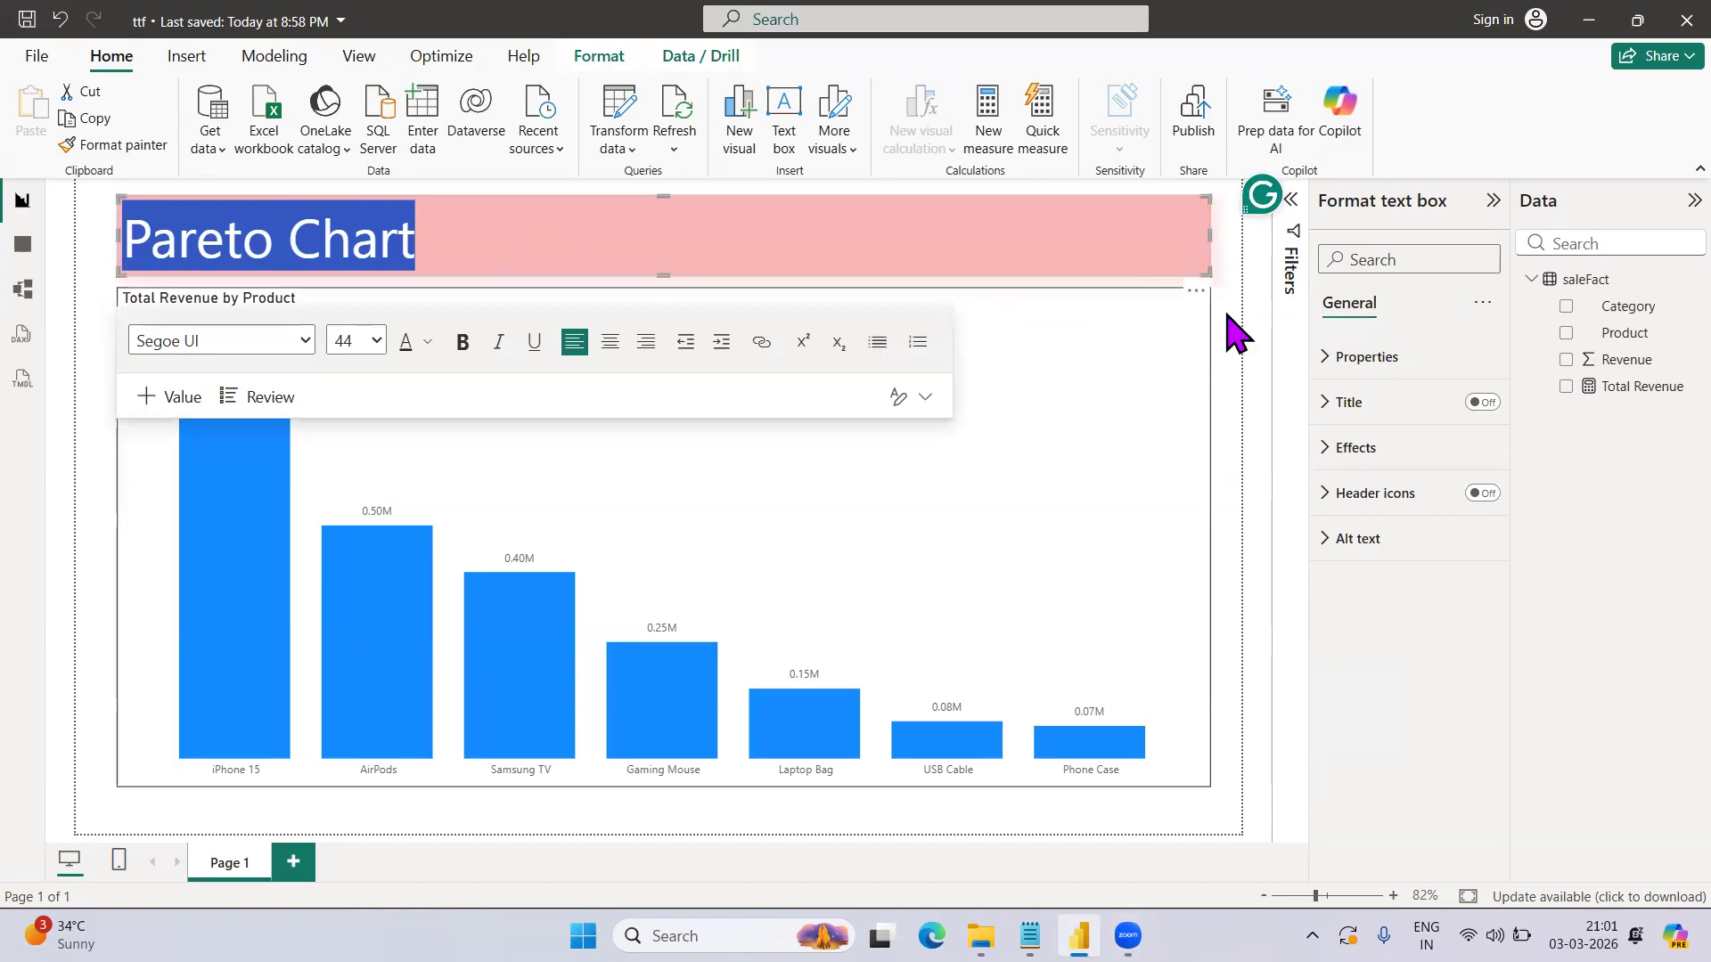
left_click(1228, 315)
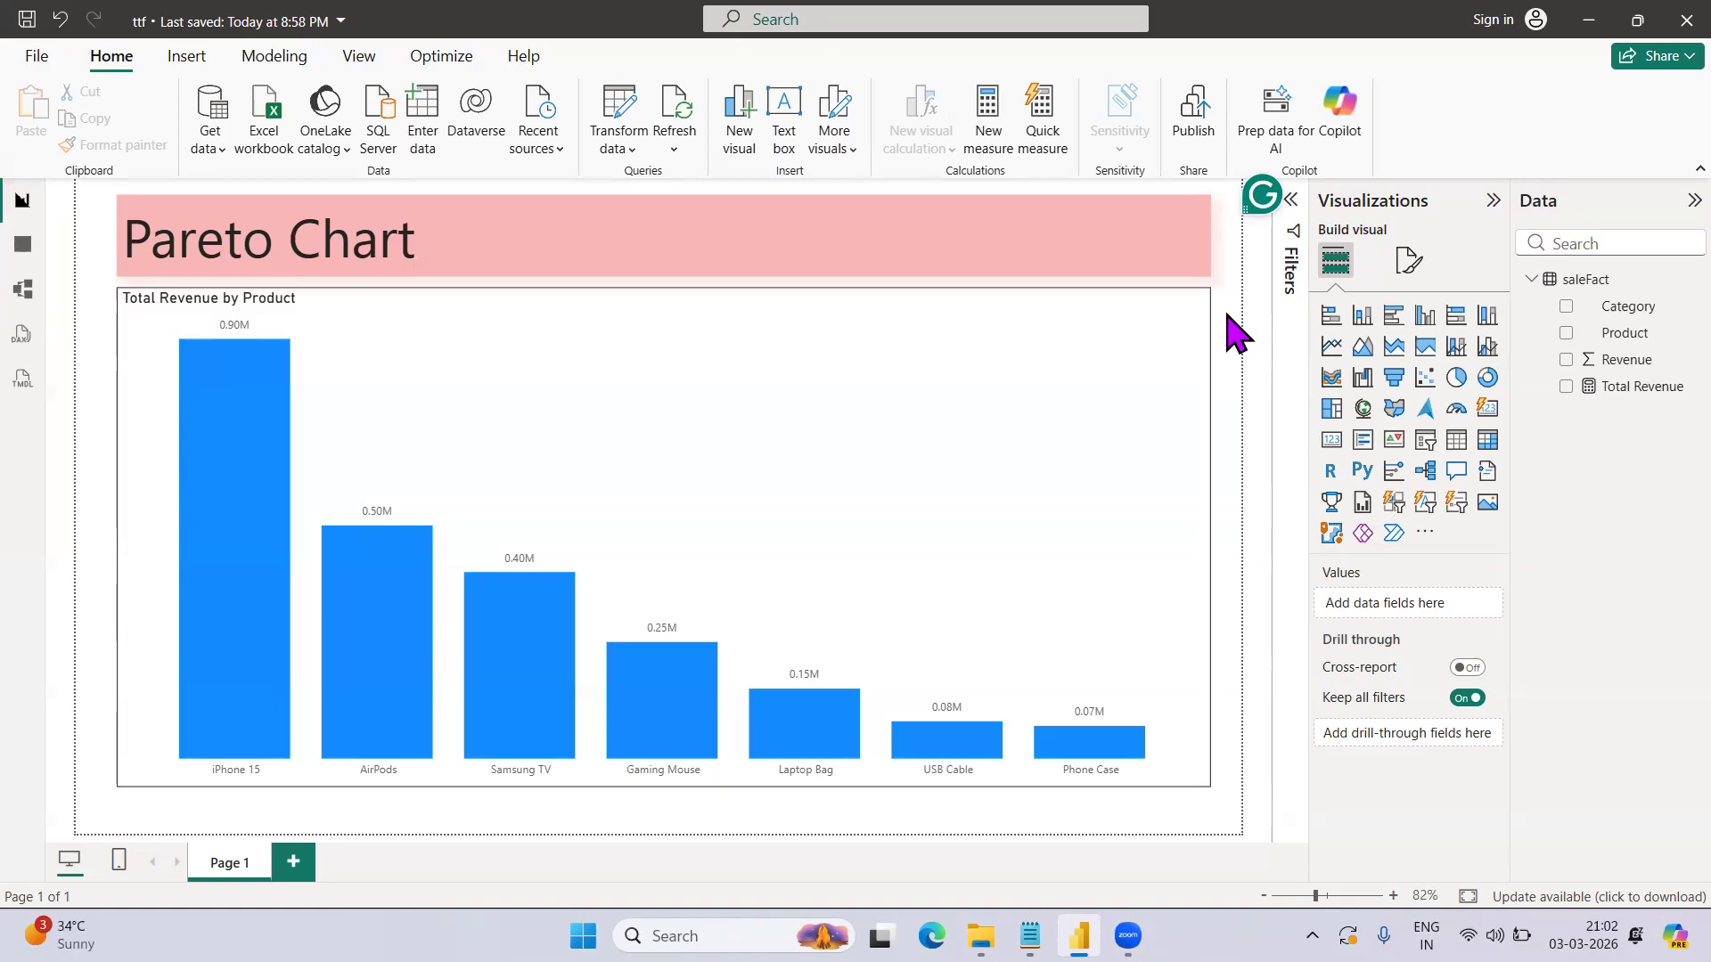
left_click(22, 245)
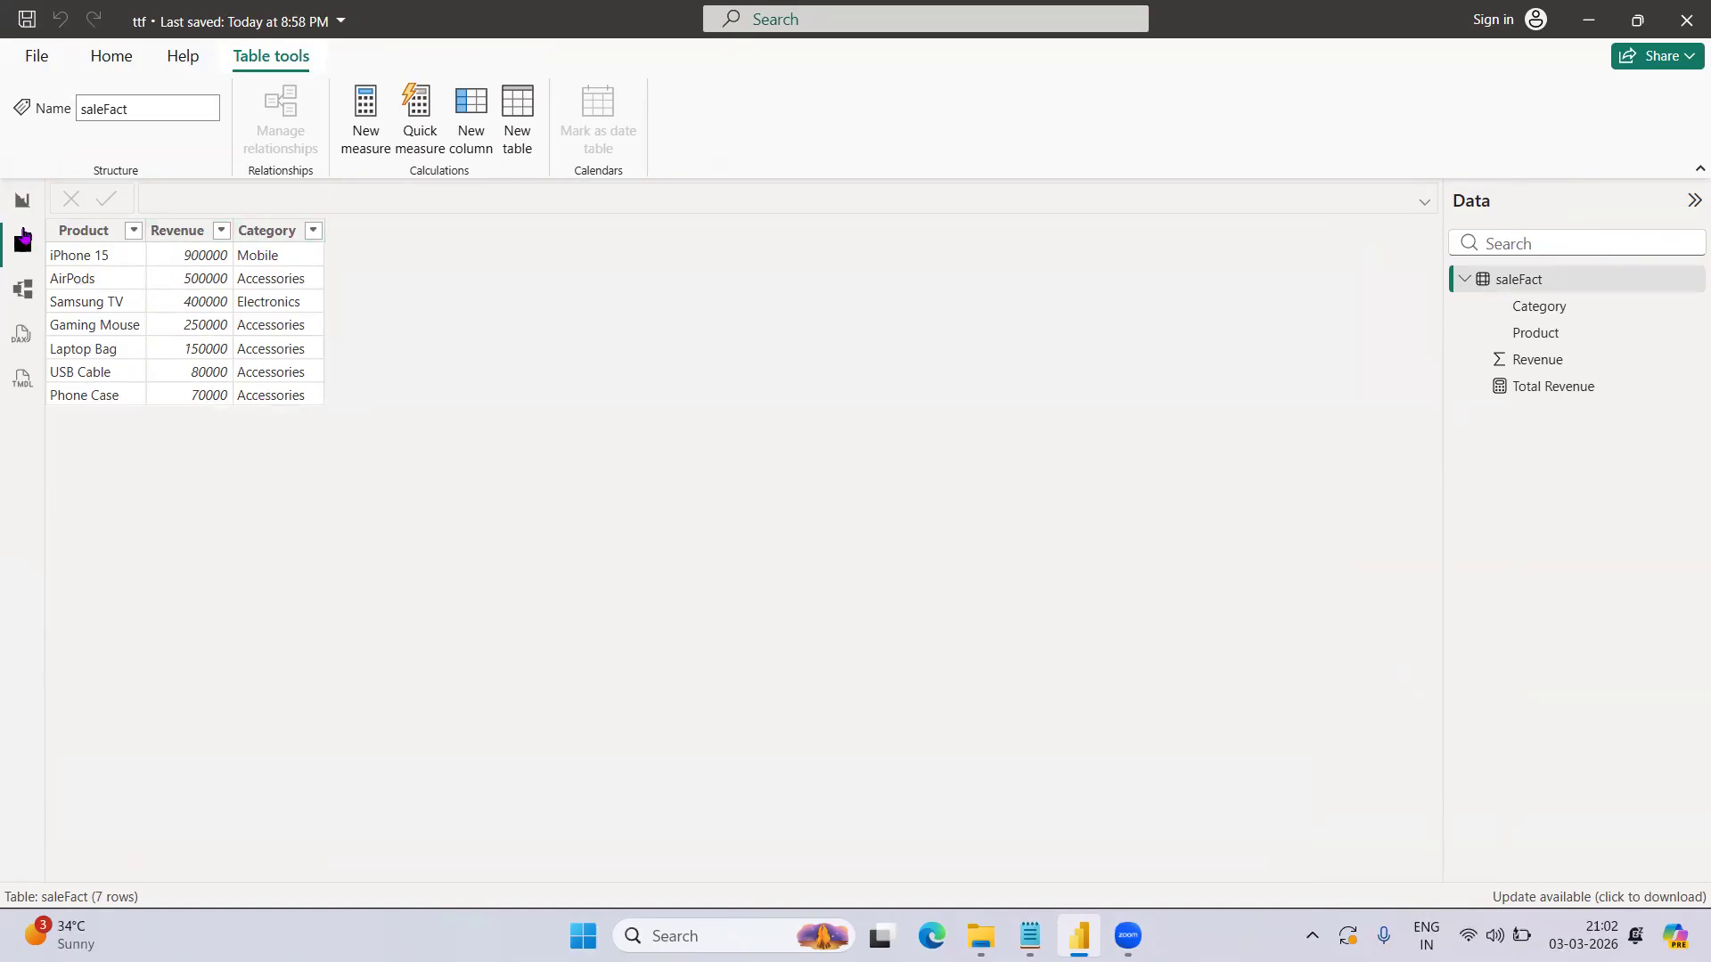
left_click(21, 201)
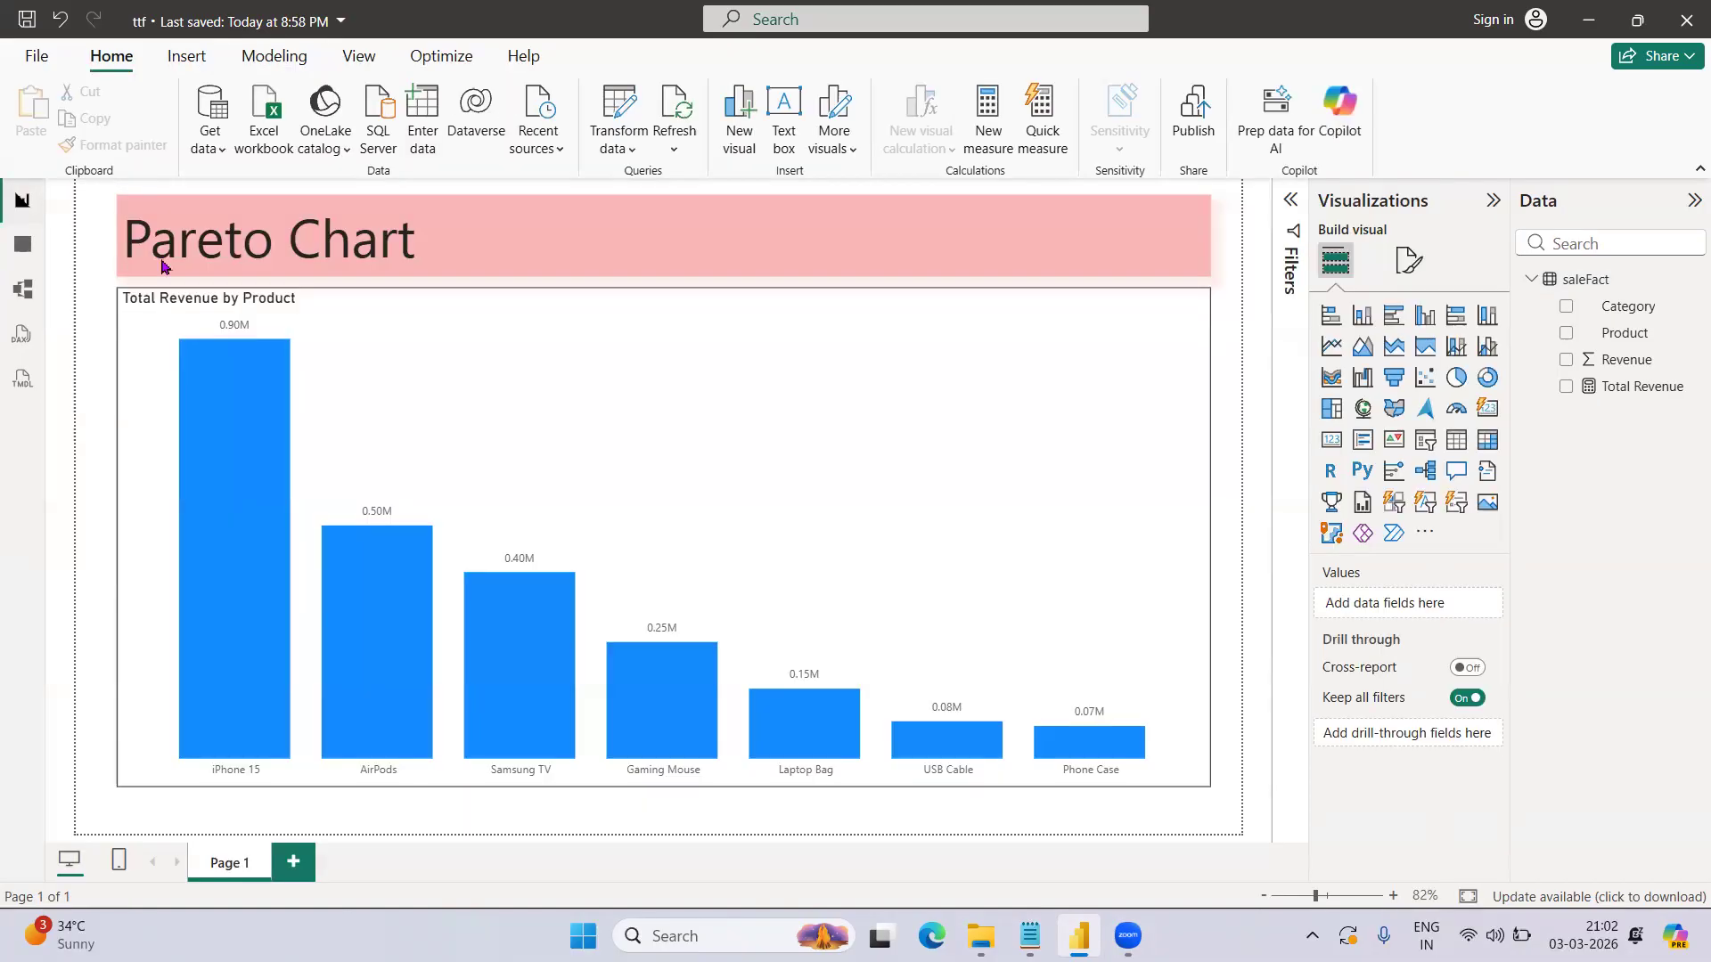
left_click(900, 338)
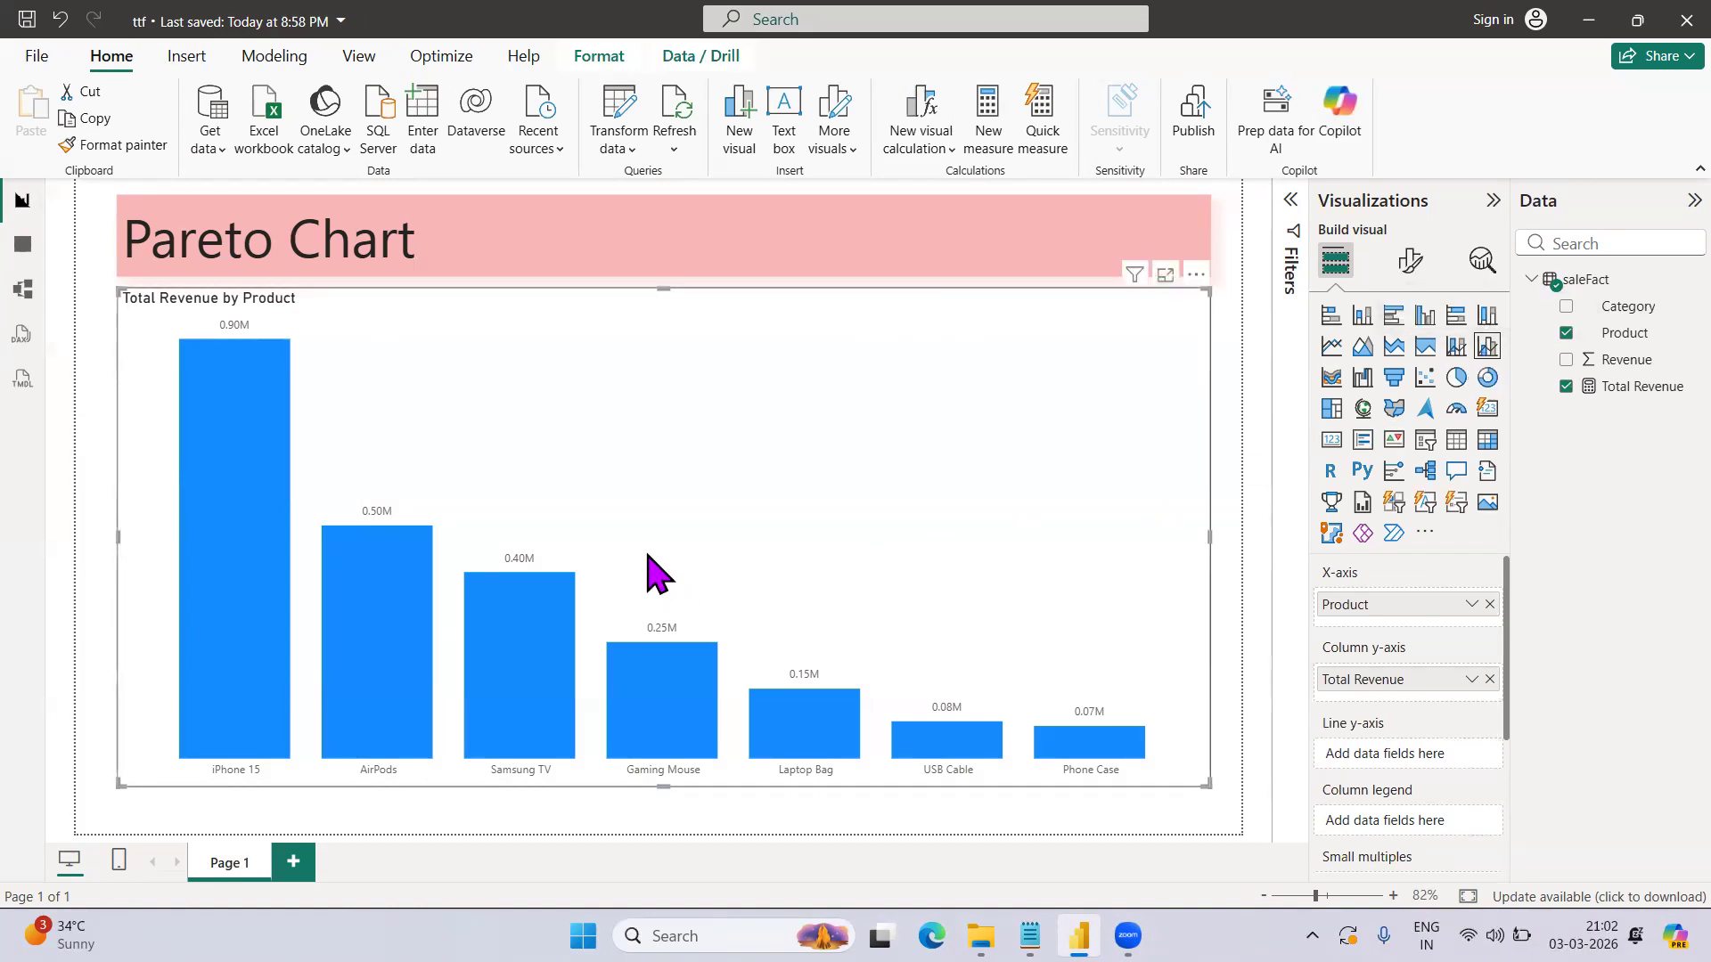
left_click(1235, 427)
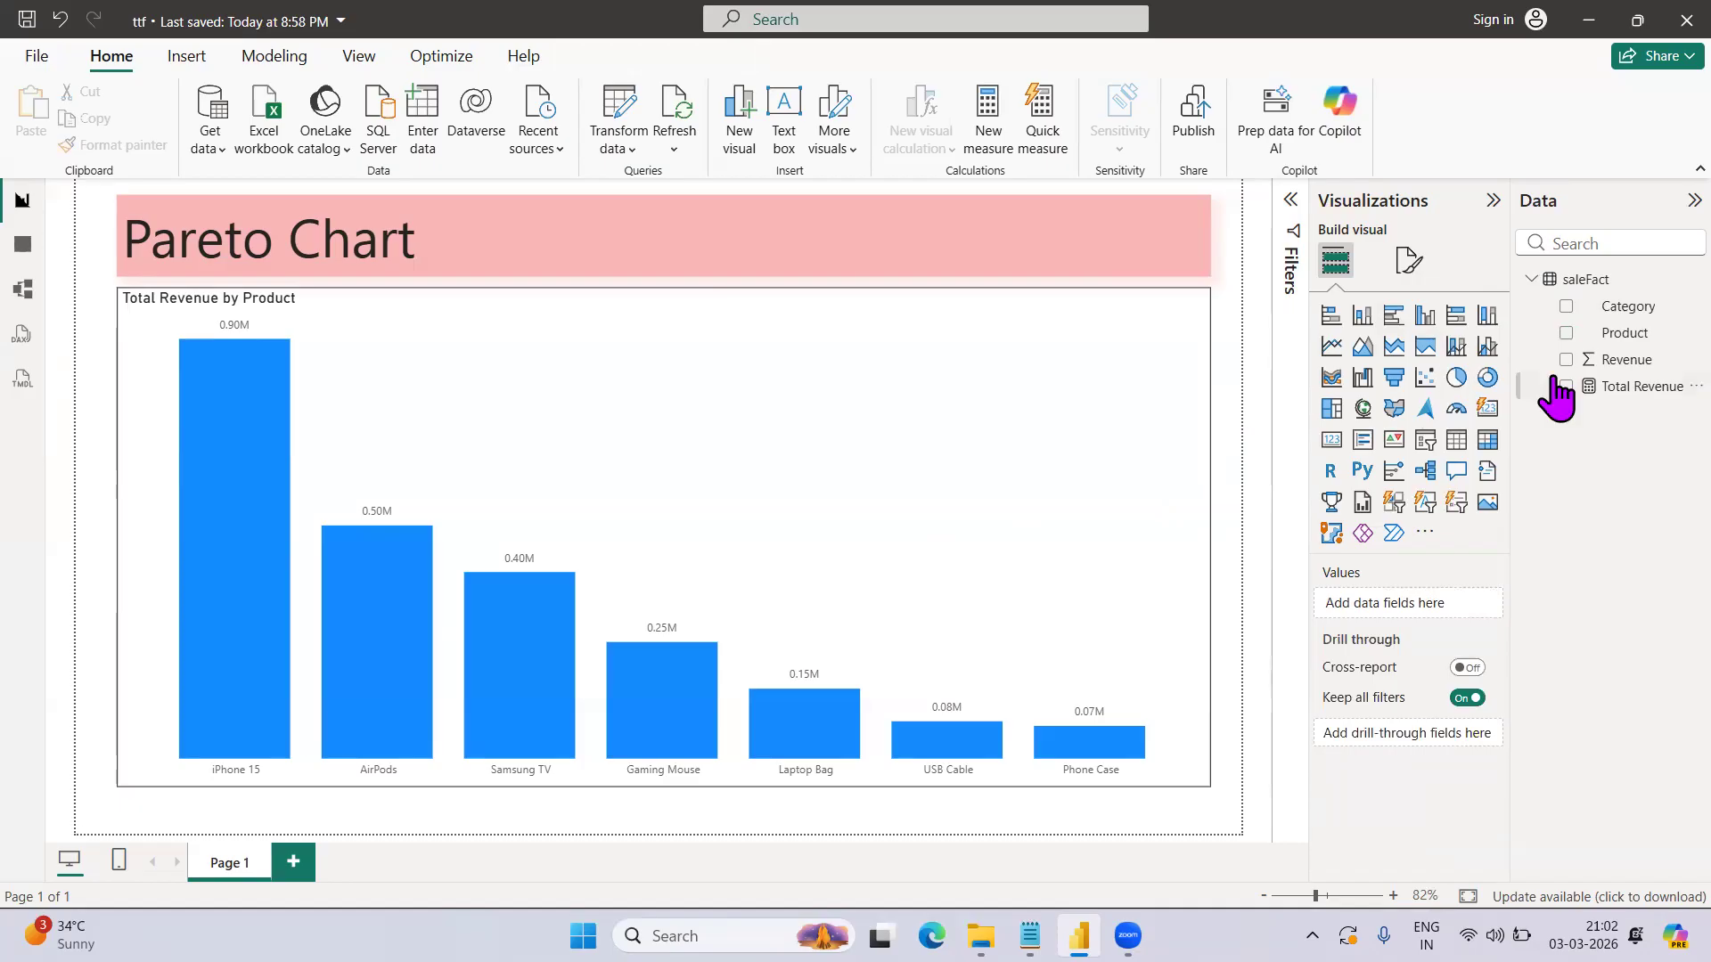
- Inspect the DAX formula of the Total Revenue measure at an enlarged text size
left_click(1618, 392)
left_click(795, 198)
scroll(796, 197, "up", 5)
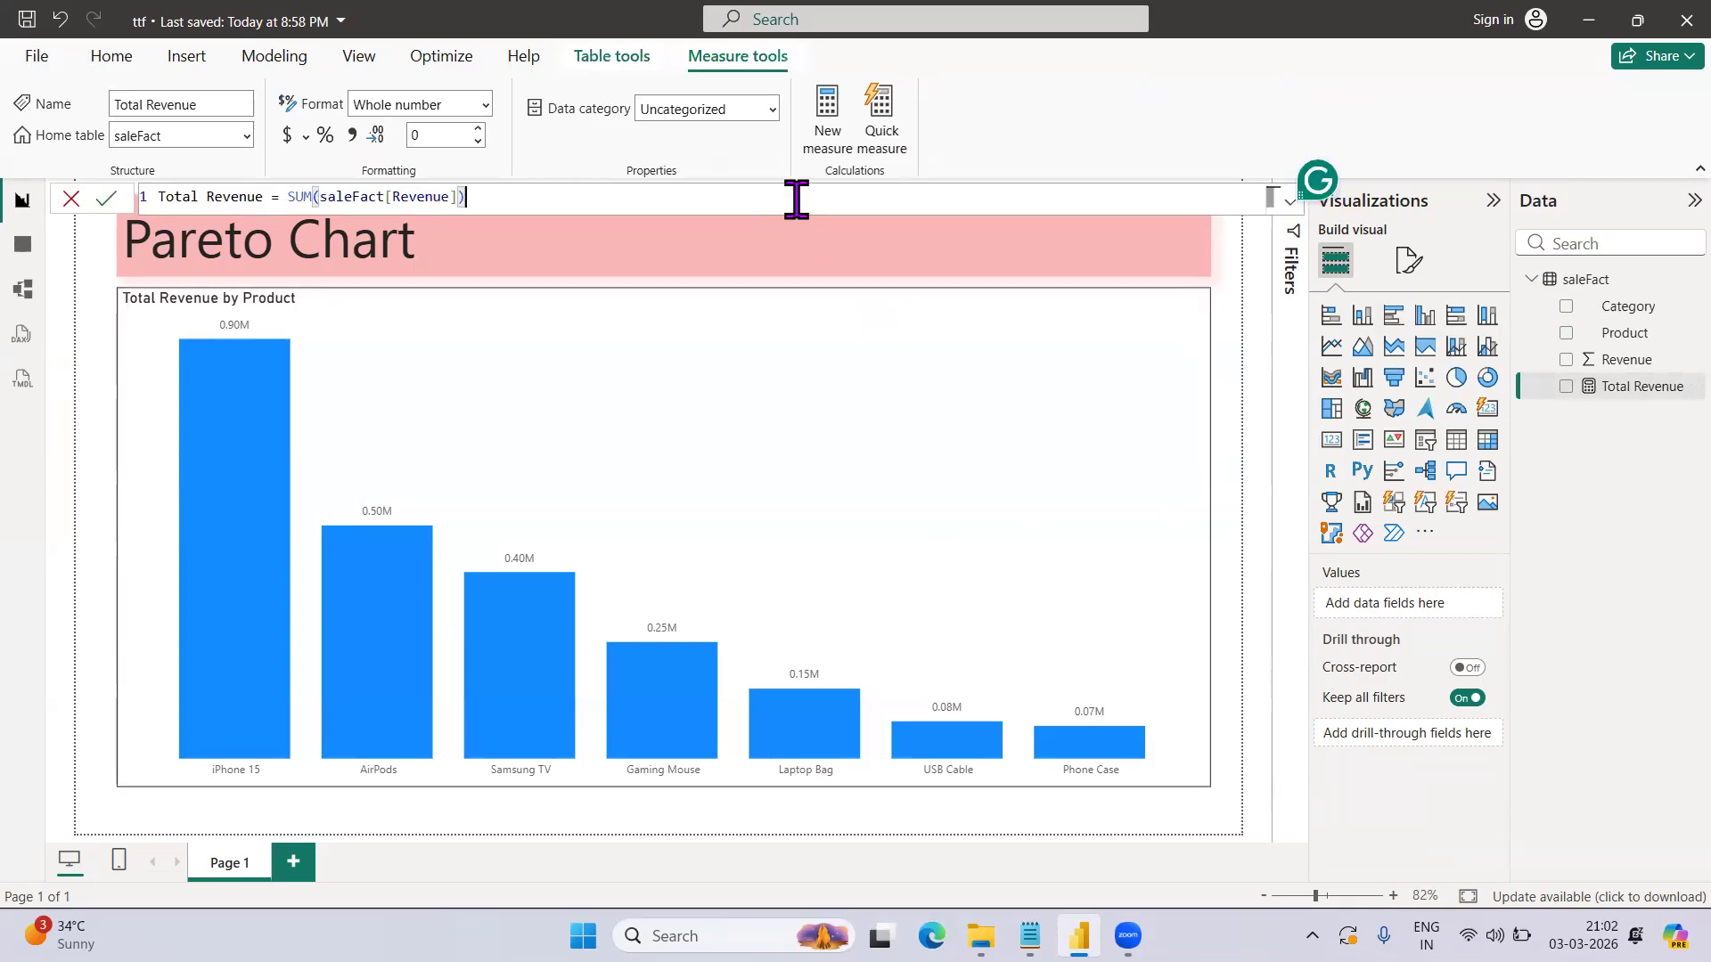
scroll(796, 197, "up", 5)
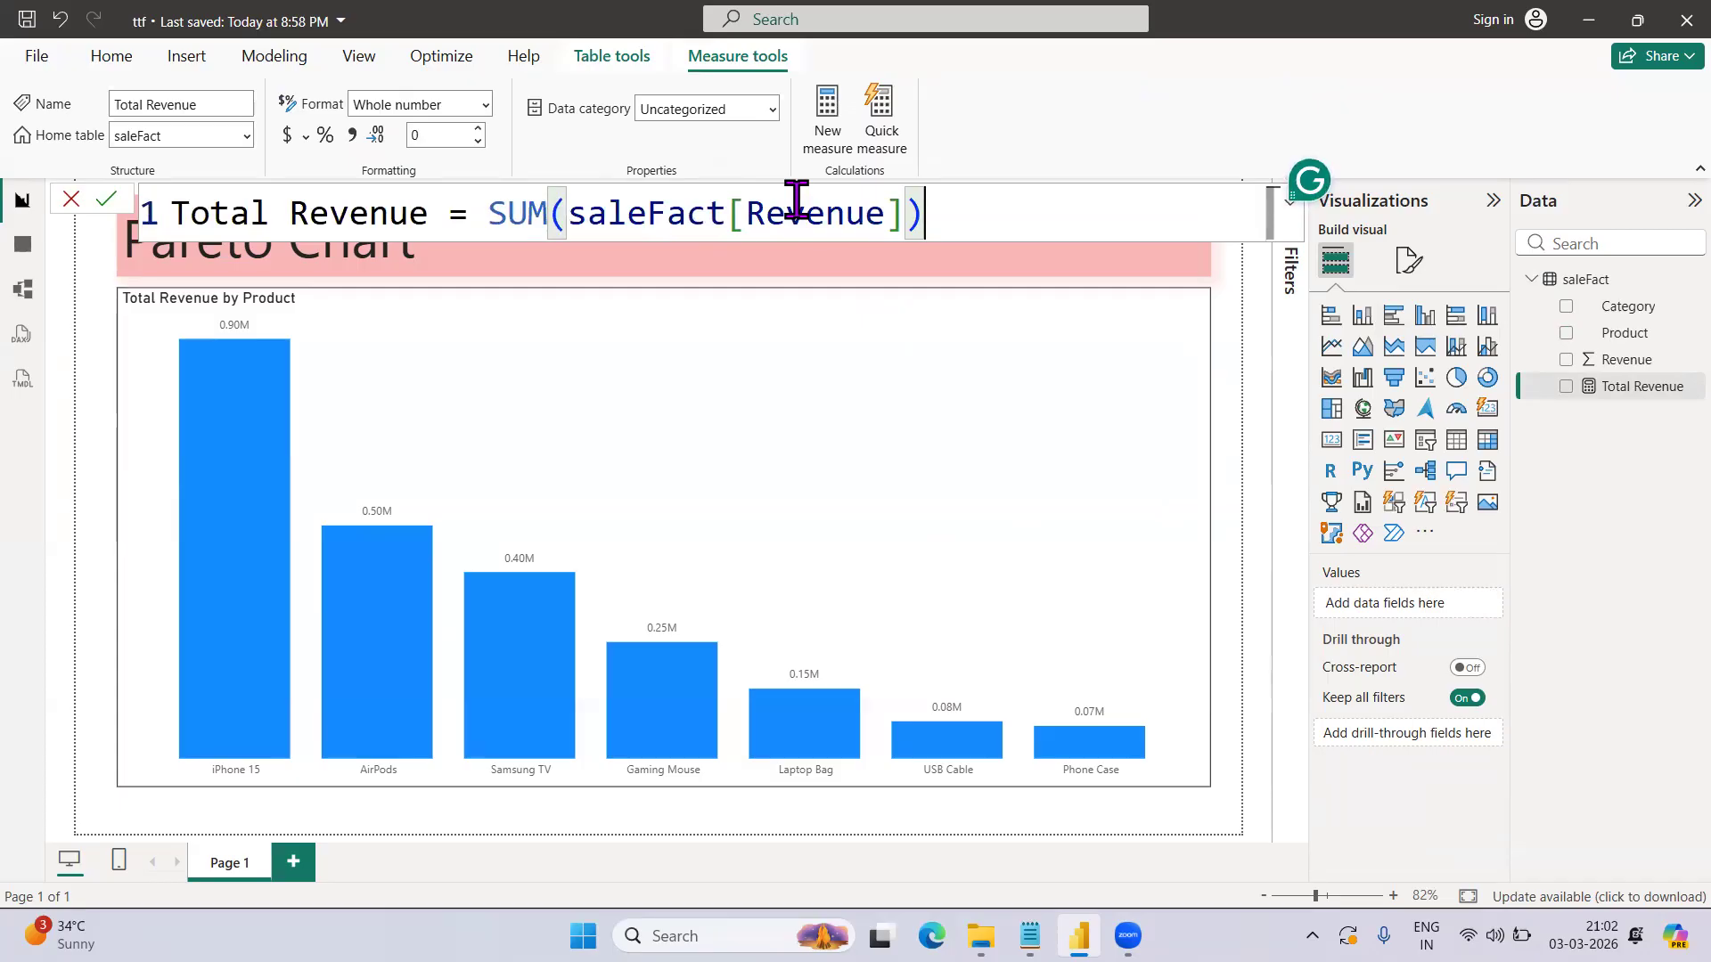
scroll(796, 198, "down", 2)
scroll(796, 198, "down", 1)
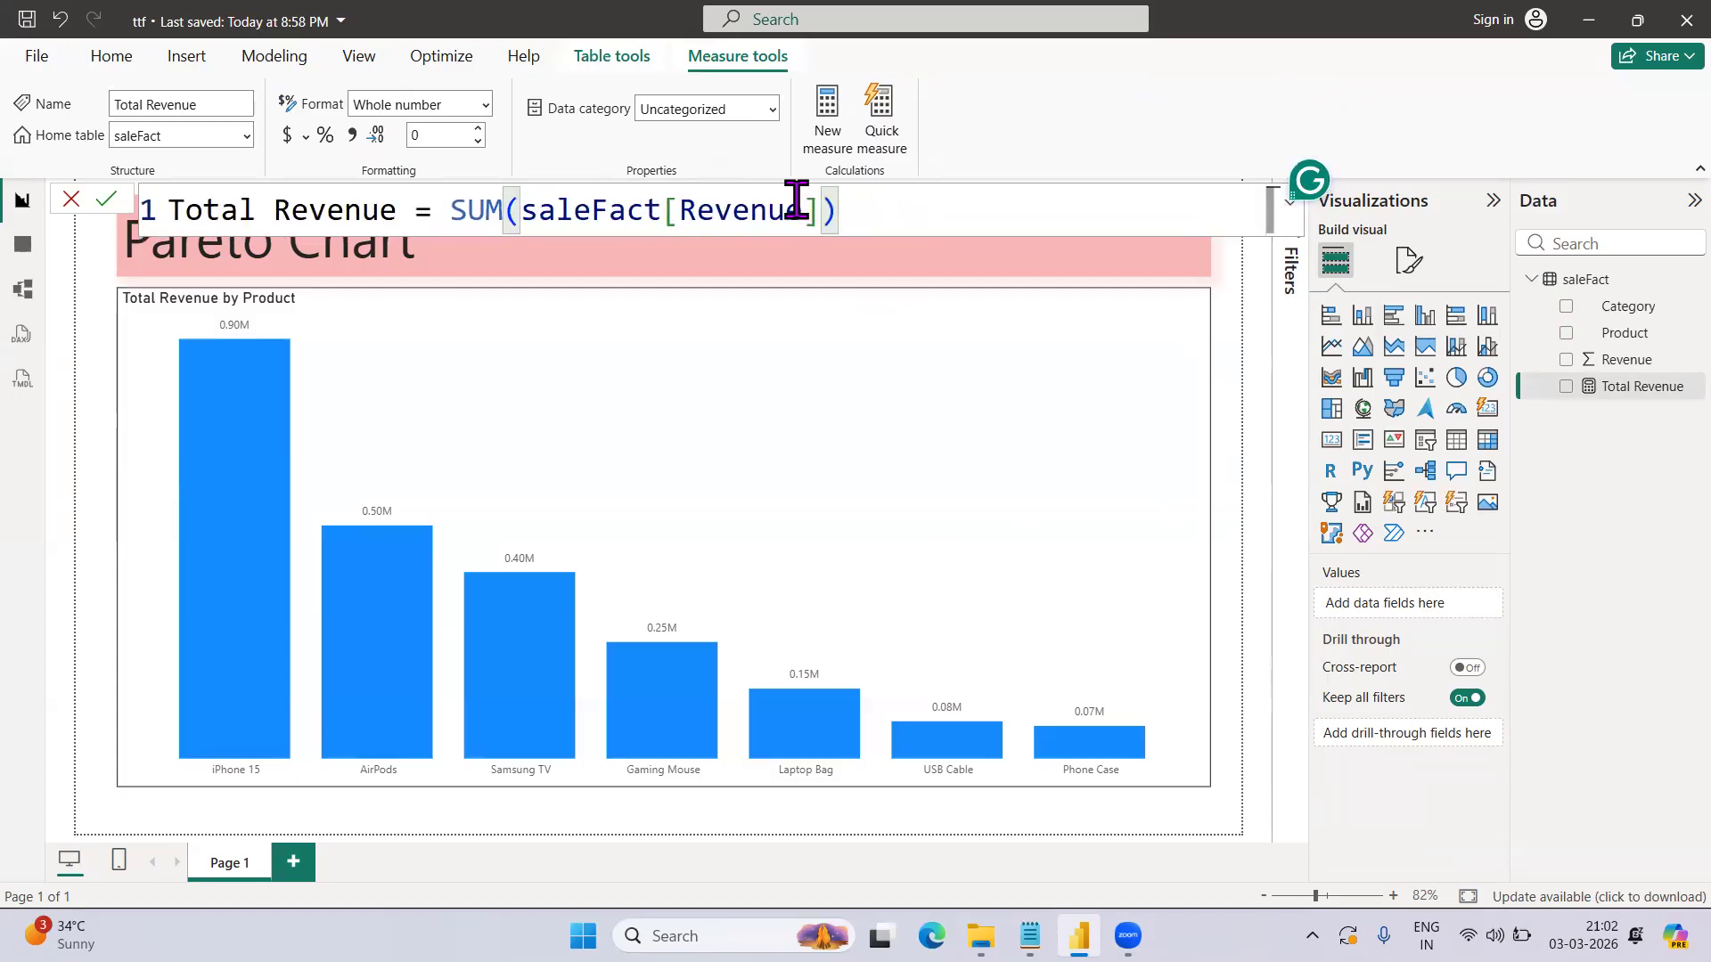
- Create a new measure in saleFact named Product Rank and begin its formula with a rank function
left_click(822, 149)
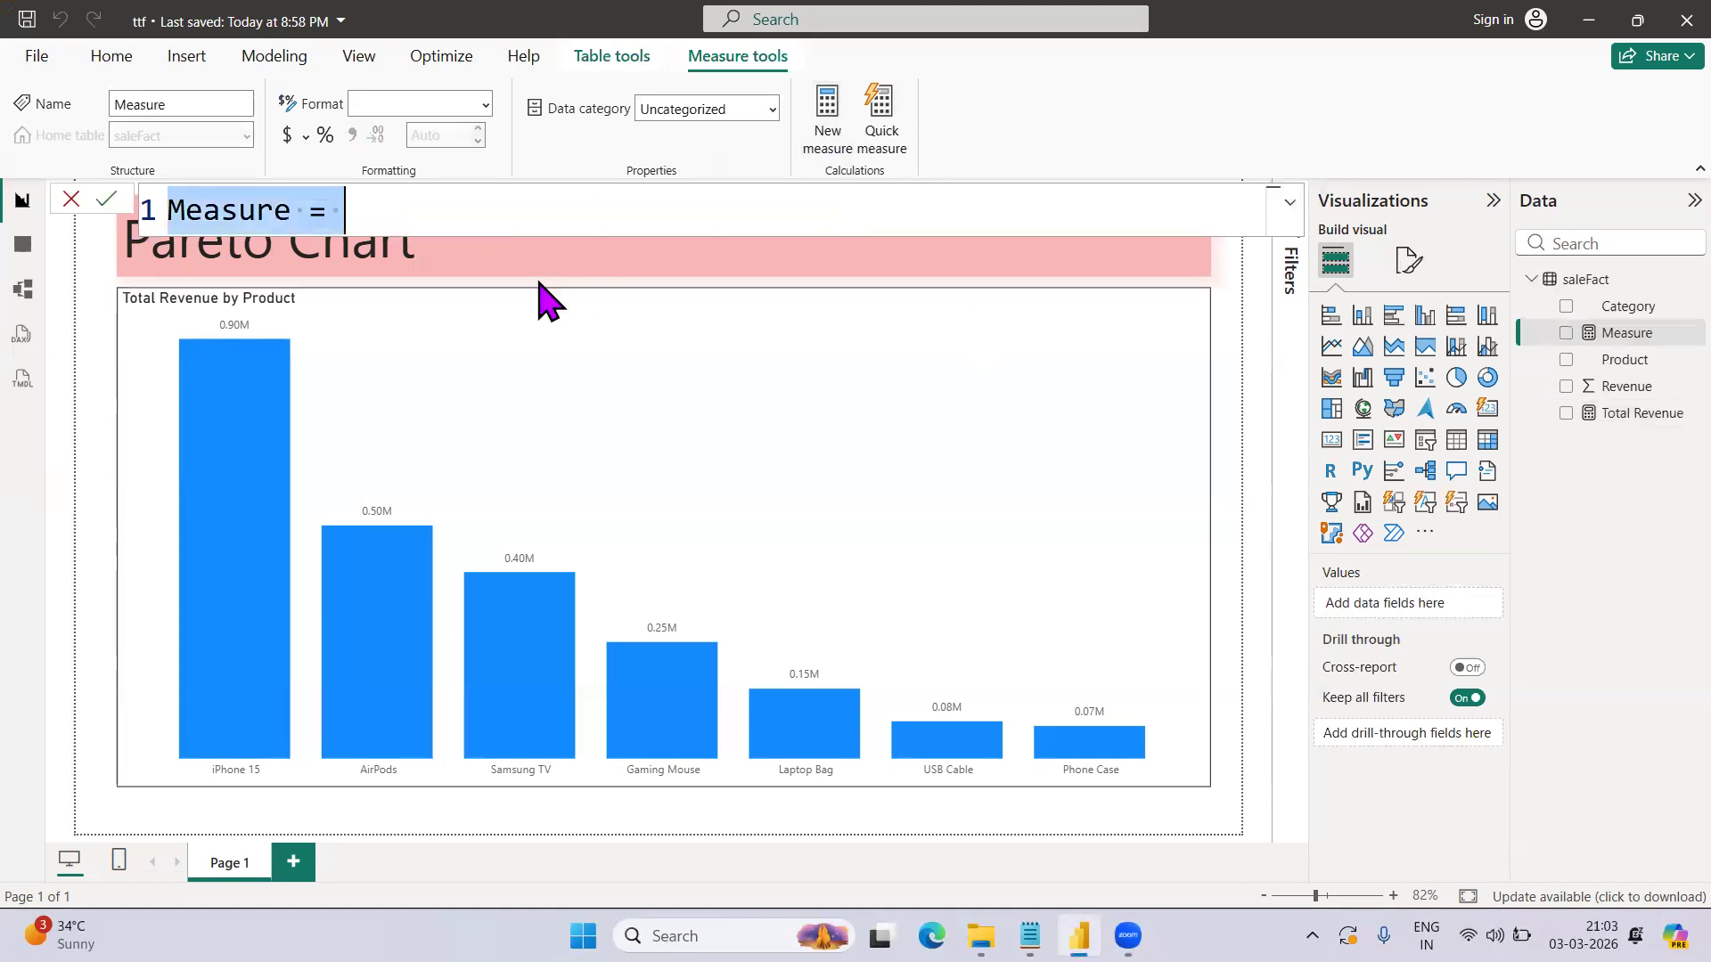
type("Pro")
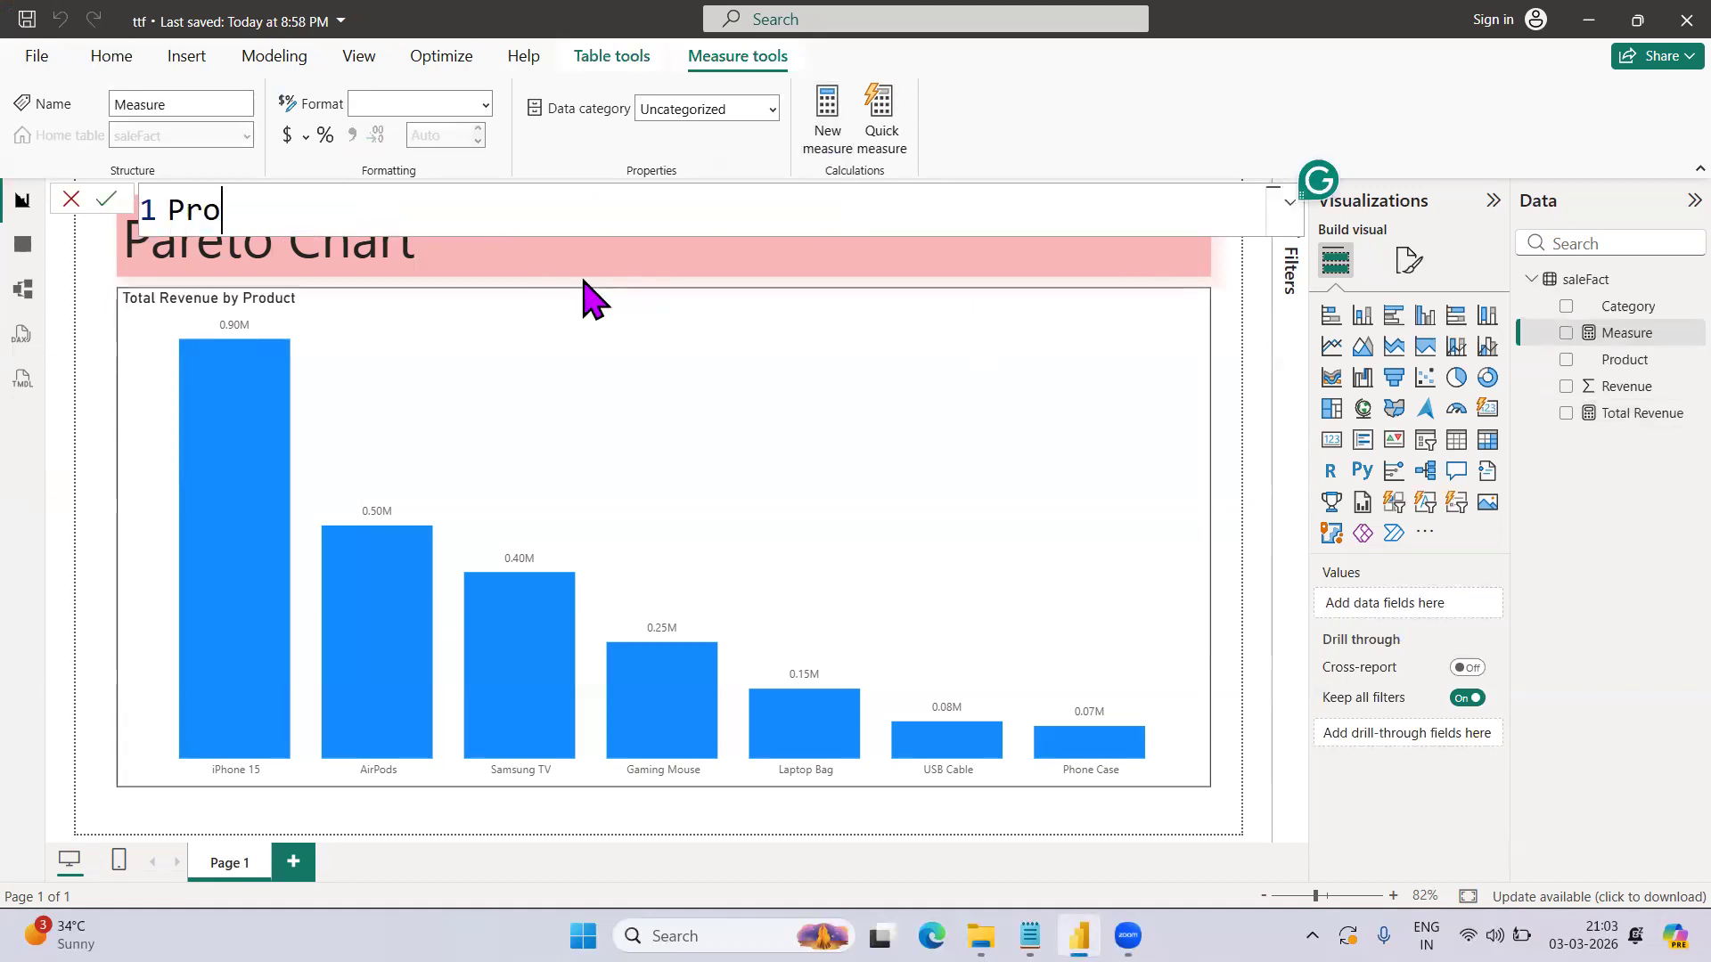
type("duct Rank =")
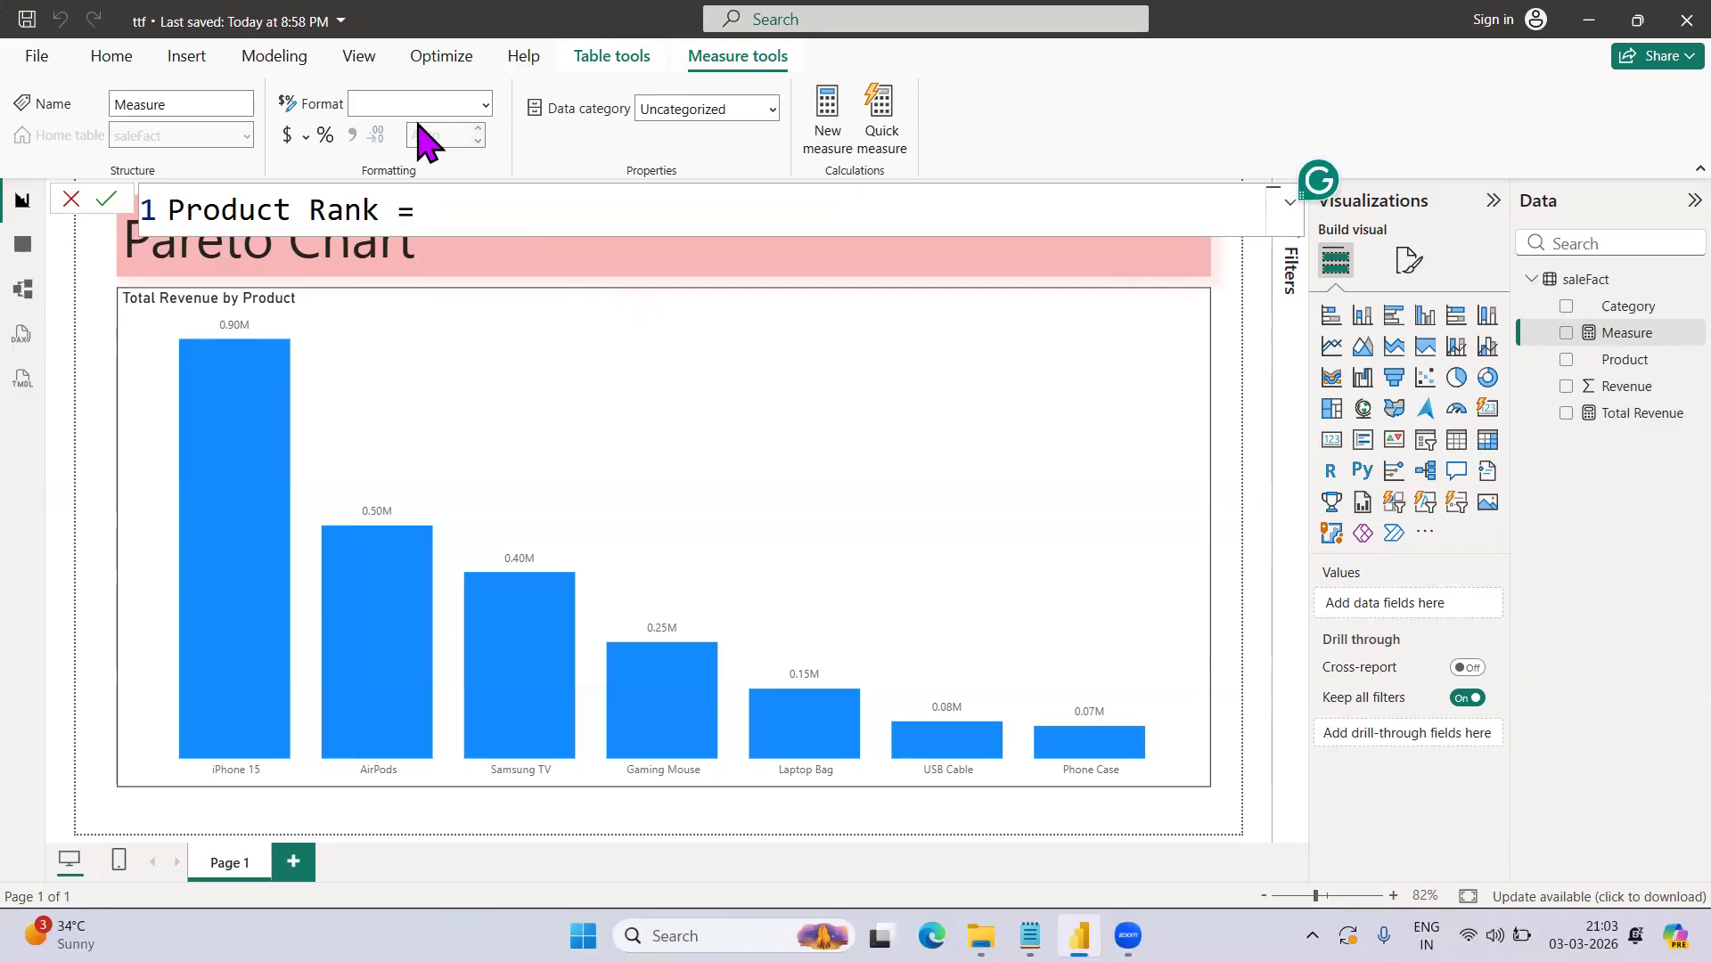
type("rank")
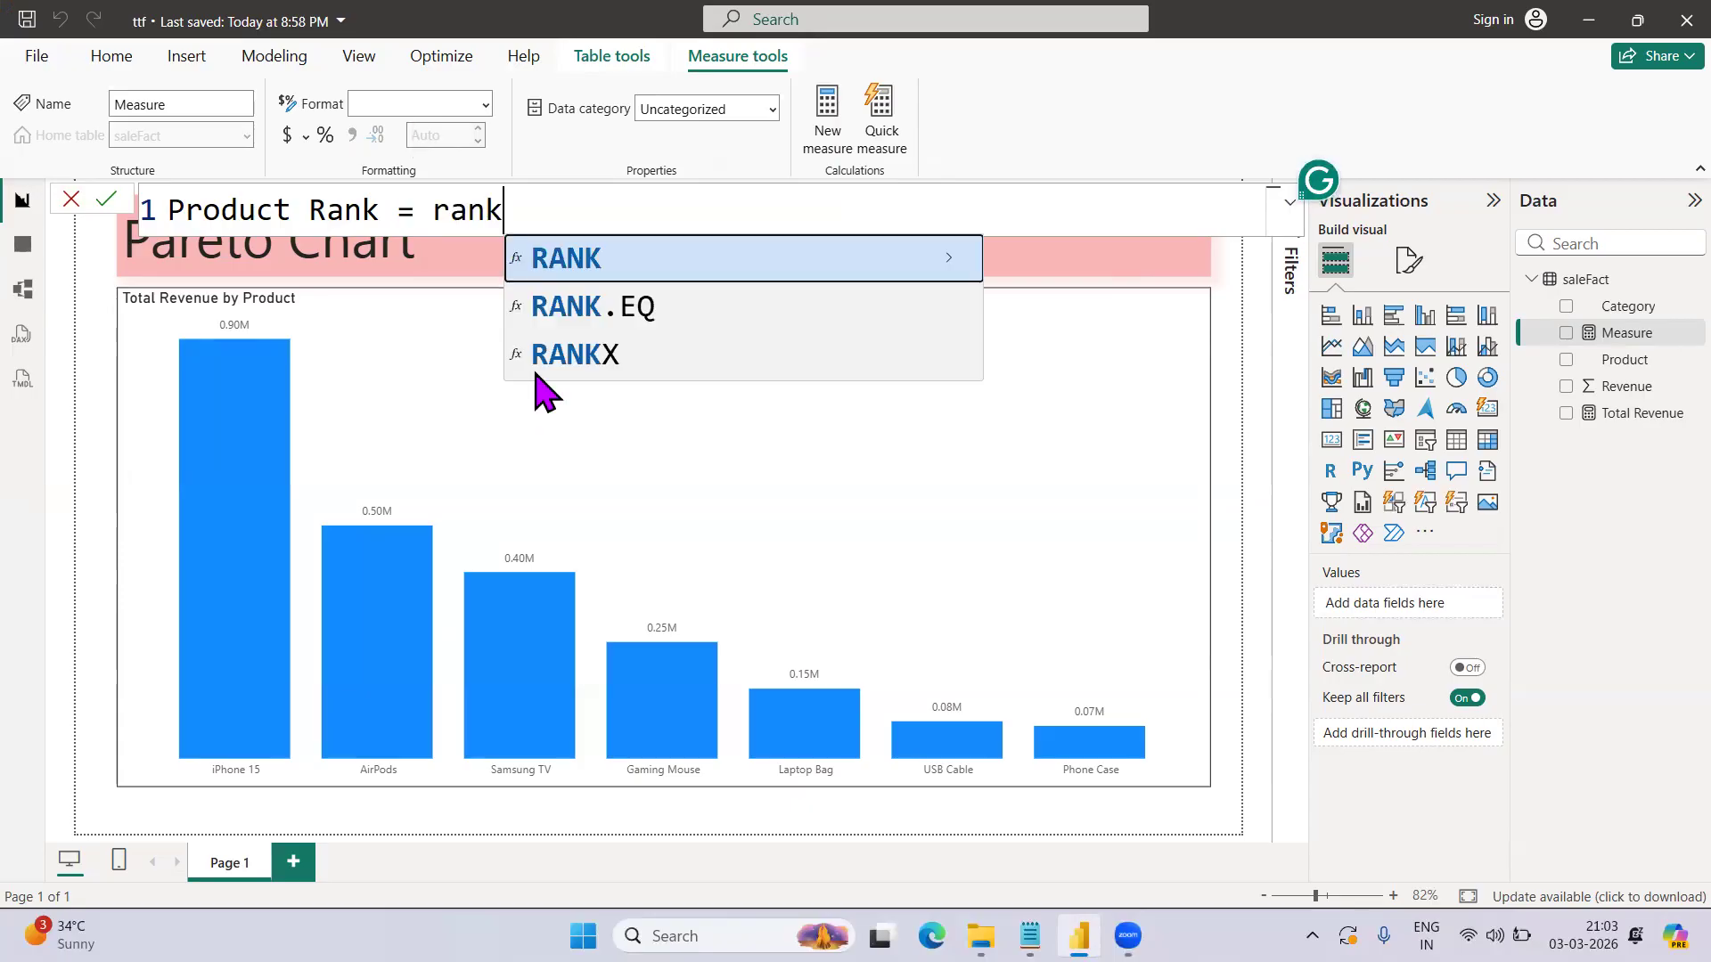
left_click(583, 314)
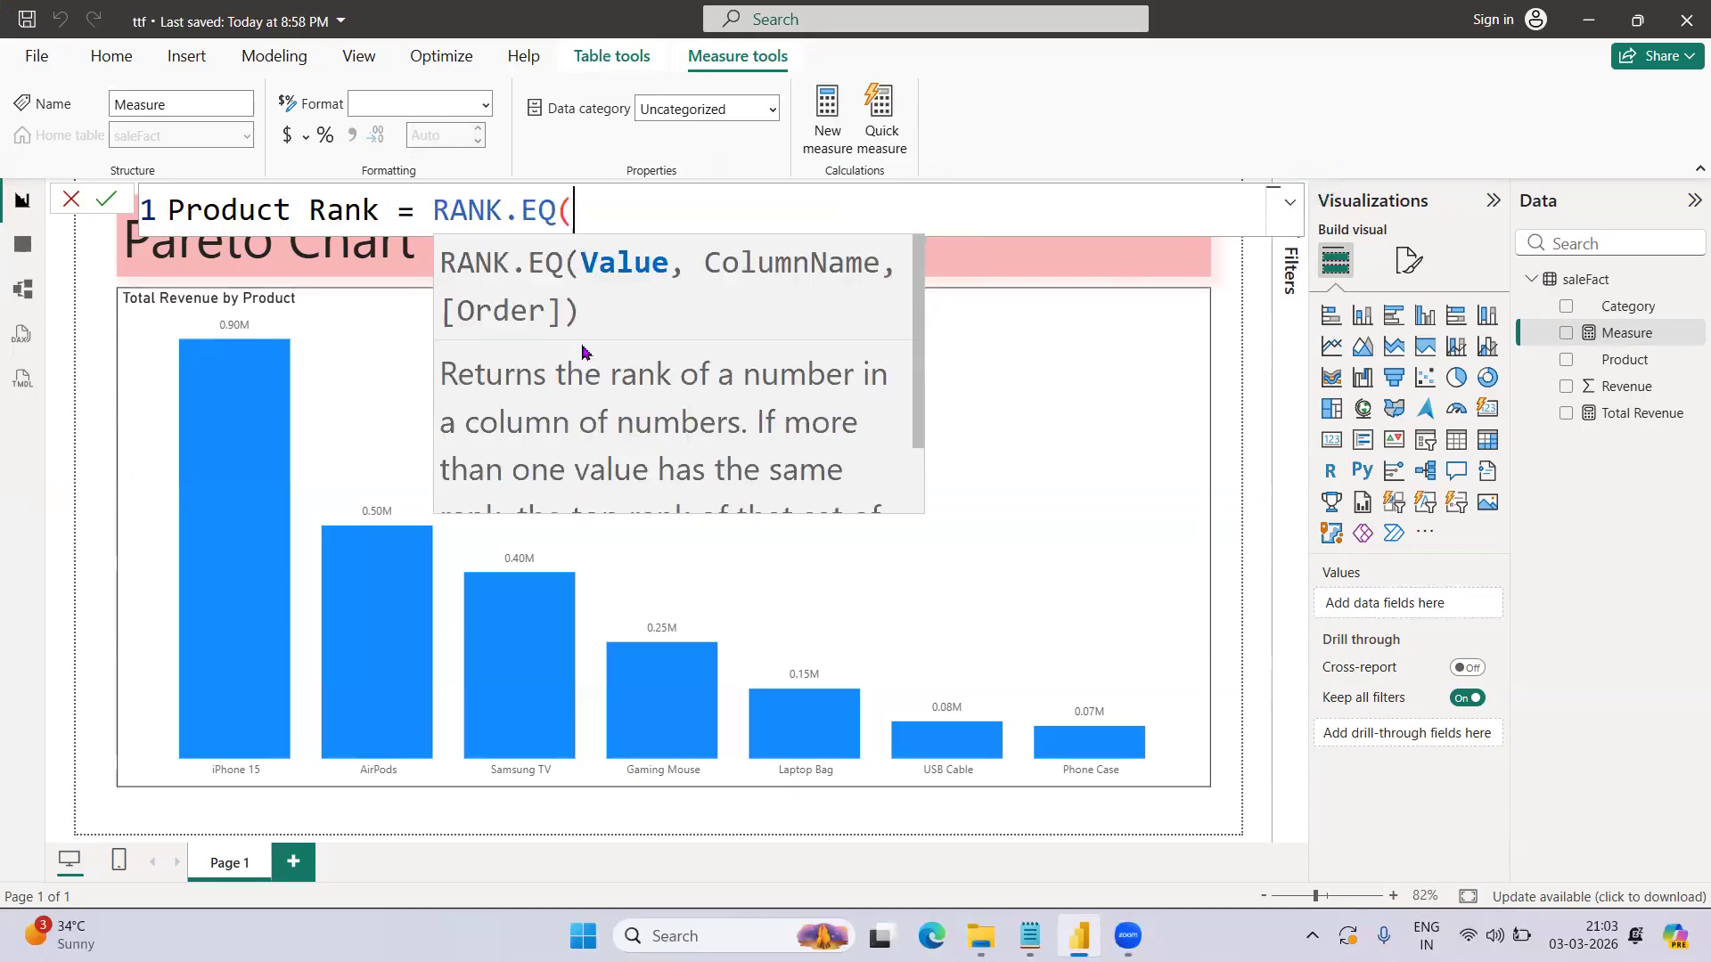
key("BackSpace")
key("BackSpace")
key("BackSpace")
key("BackSpace")
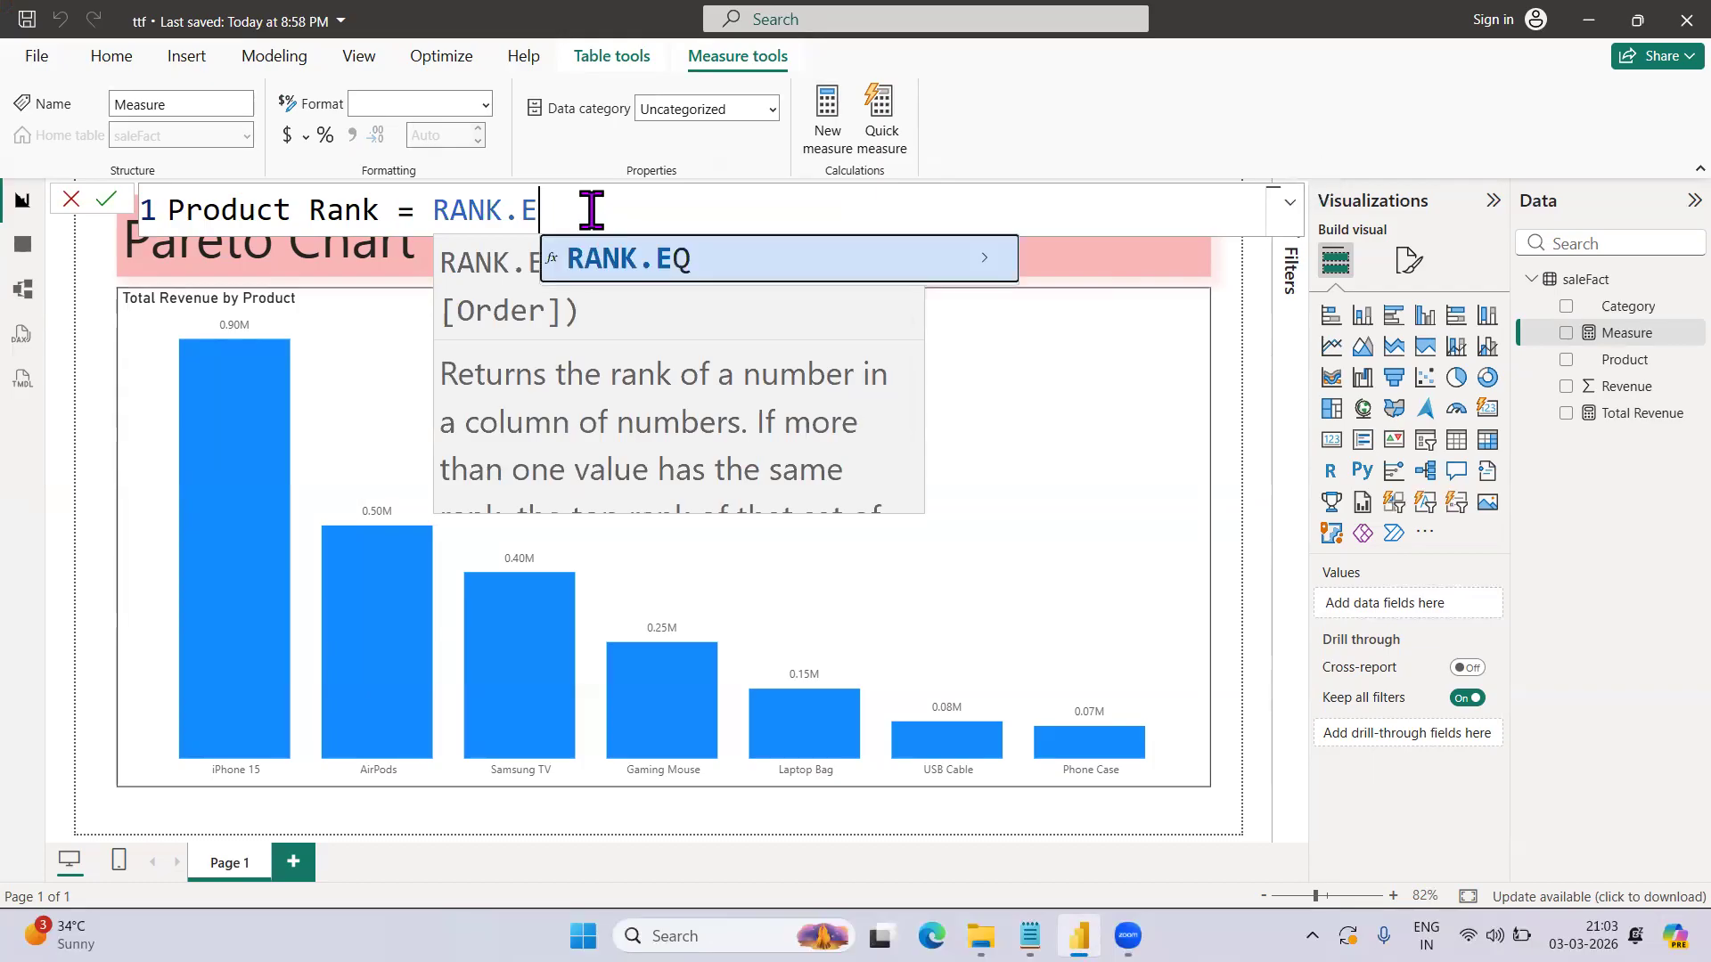
- Use the RANKX function for the Product Rank measure
key("Down")
key("Down")
key("Up")
key("Down")
key("Tab")
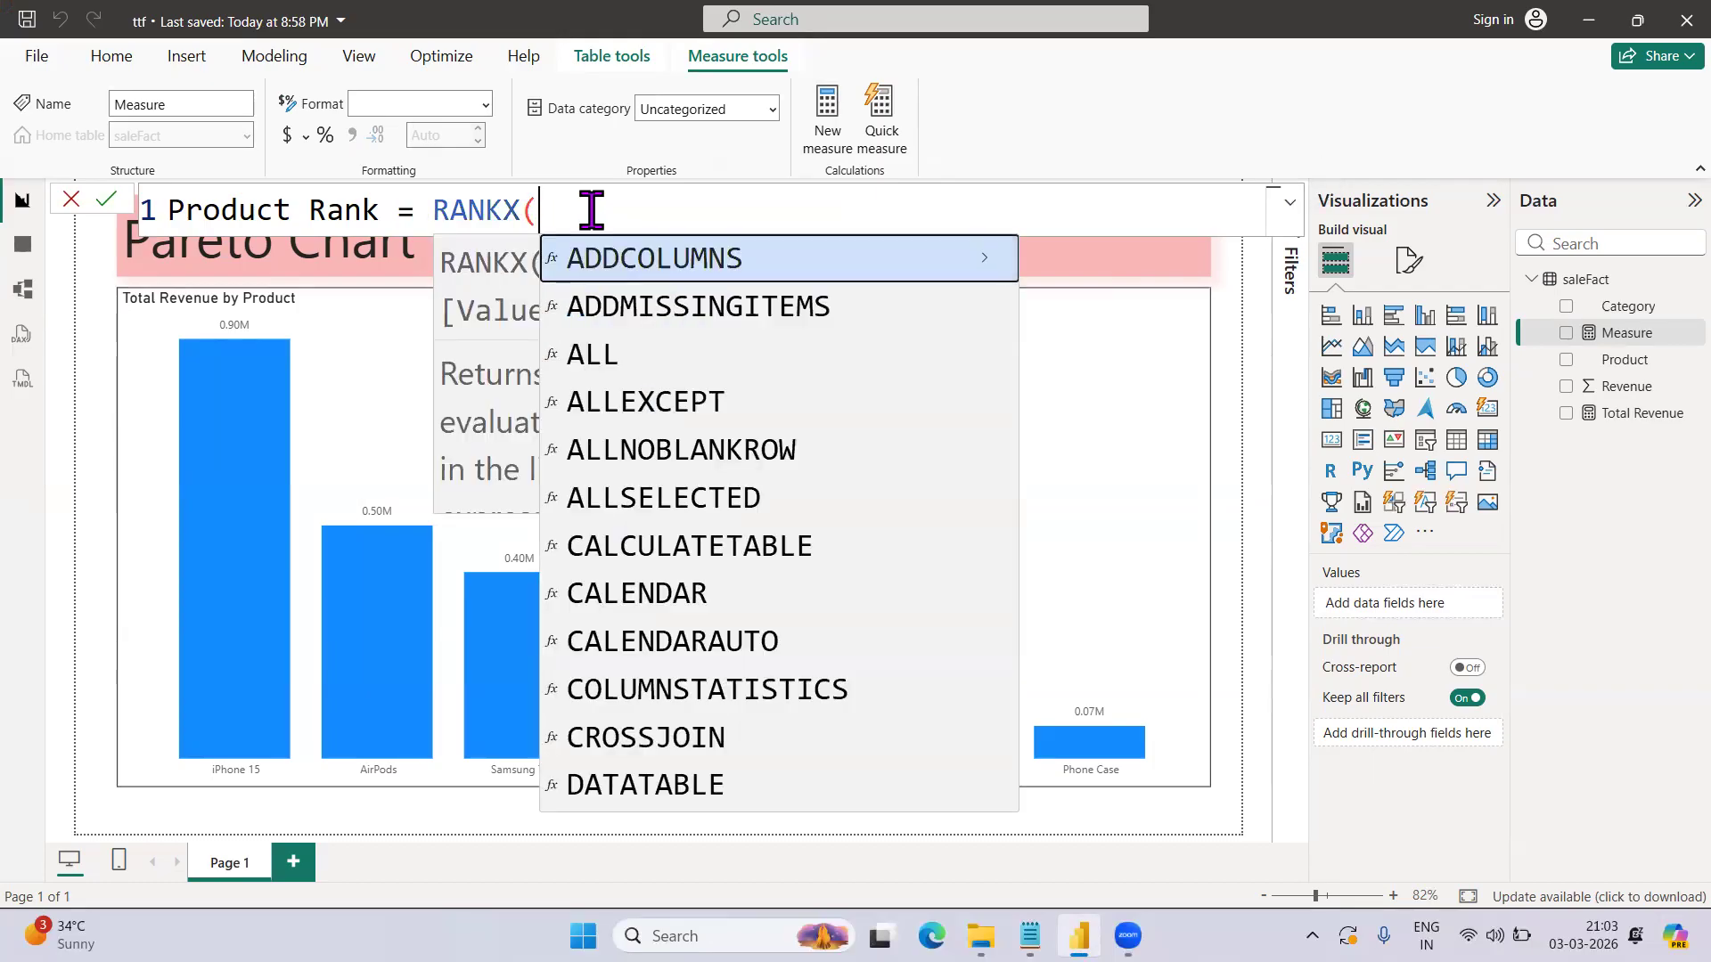
- Give RANKX the table ALL(saleFact[Product]) and the expression [Total Revenue]
type("all")
key("Tab")
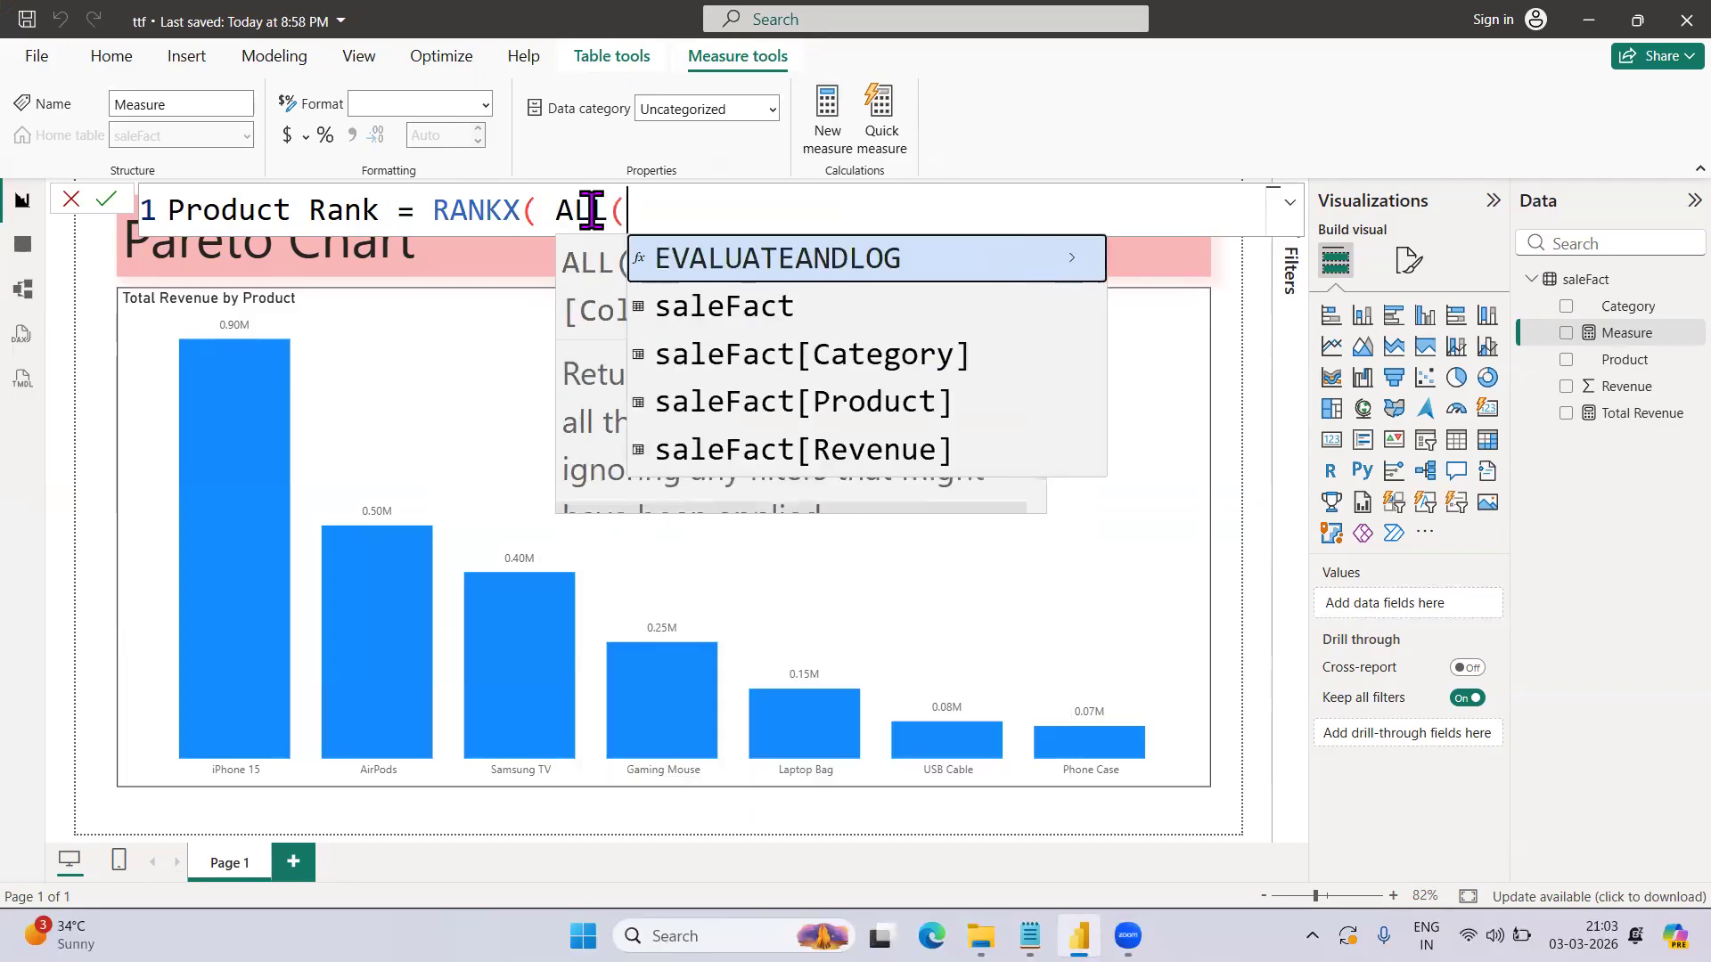
key("Down")
key("Down")
key("Down")
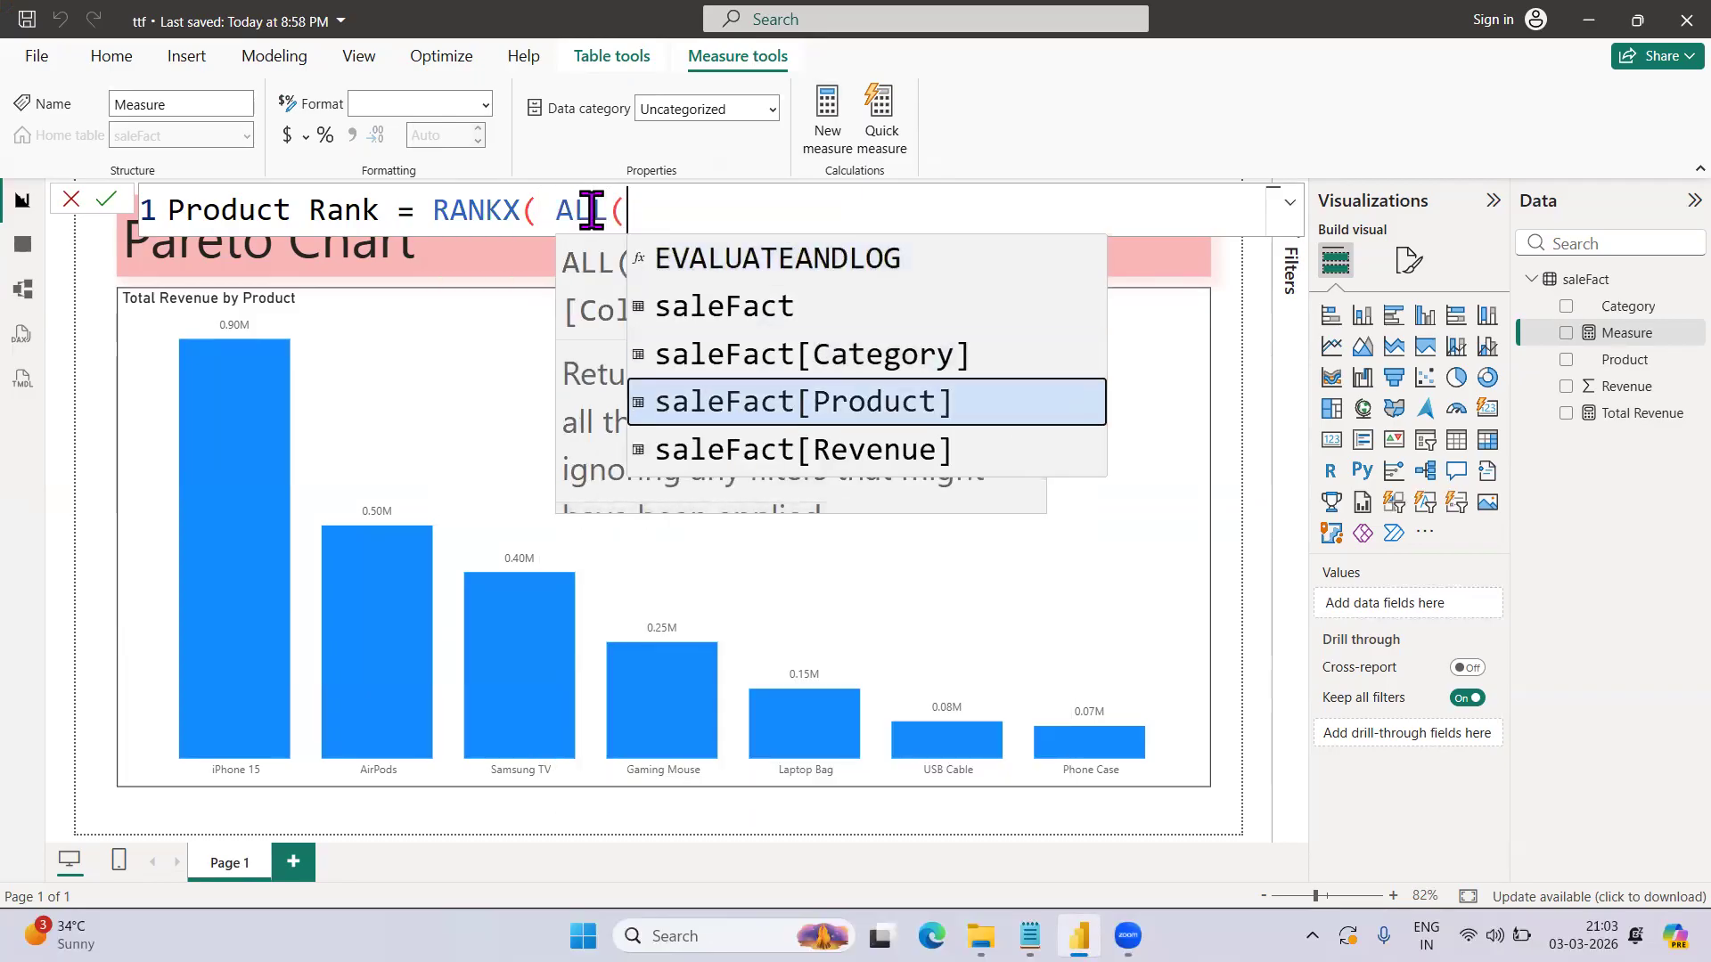
key("Tab")
type("),")
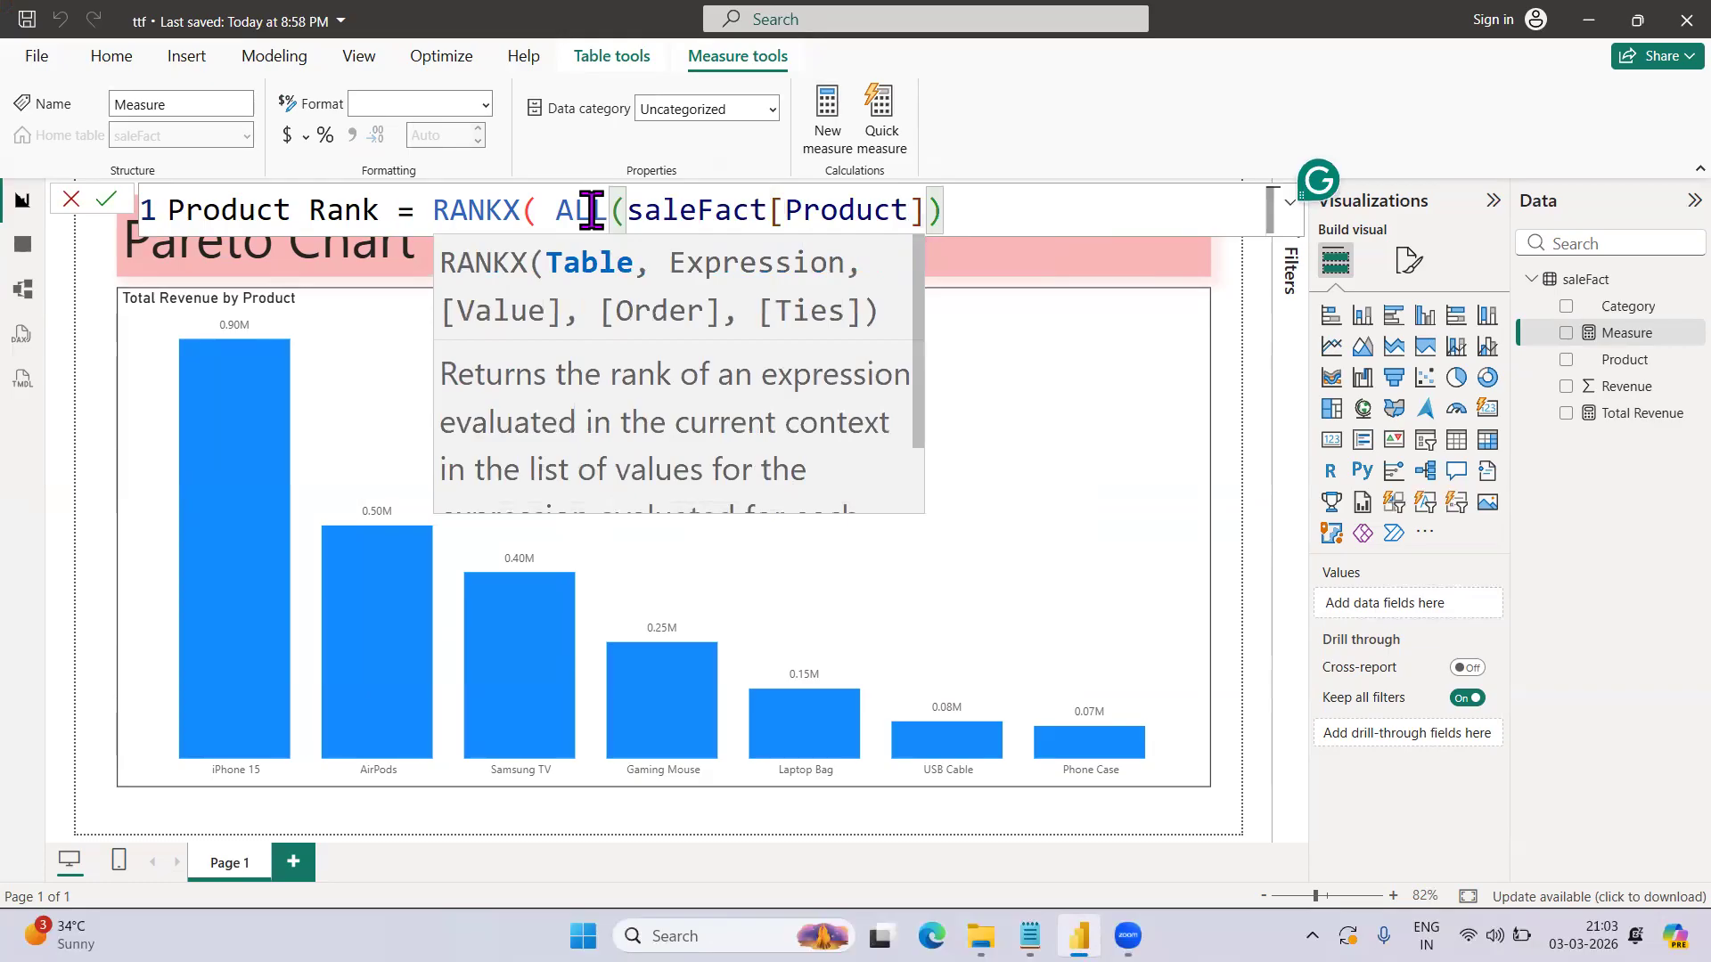
type(" to")
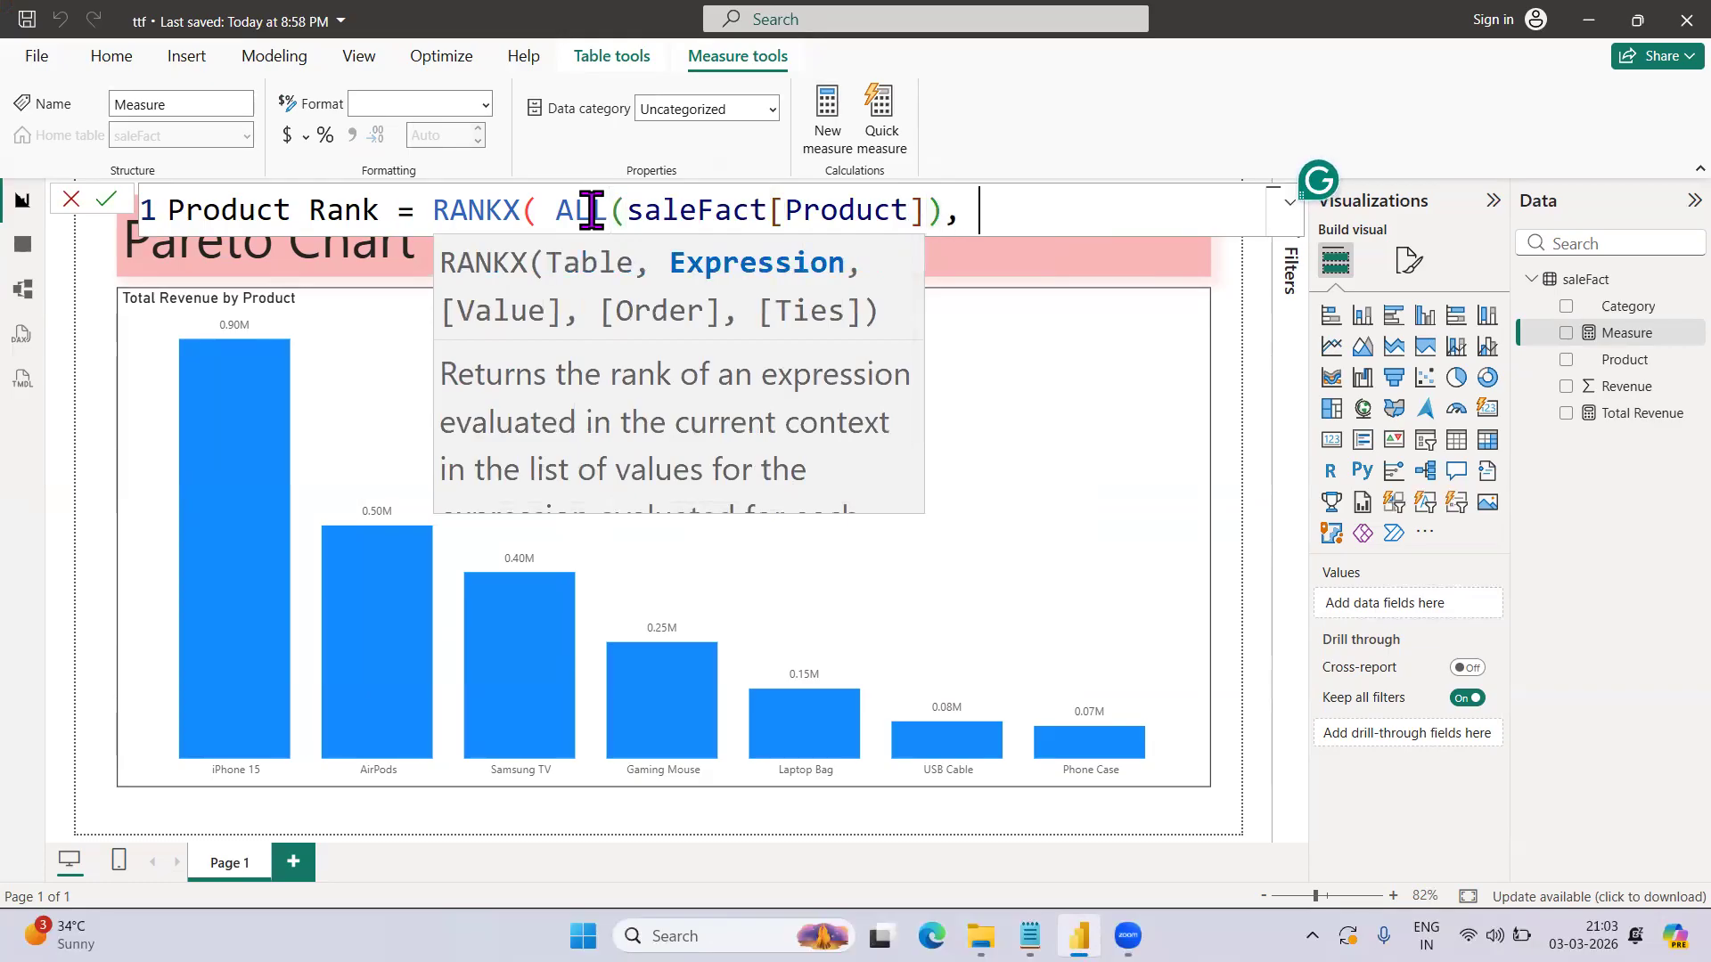
key("Tab")
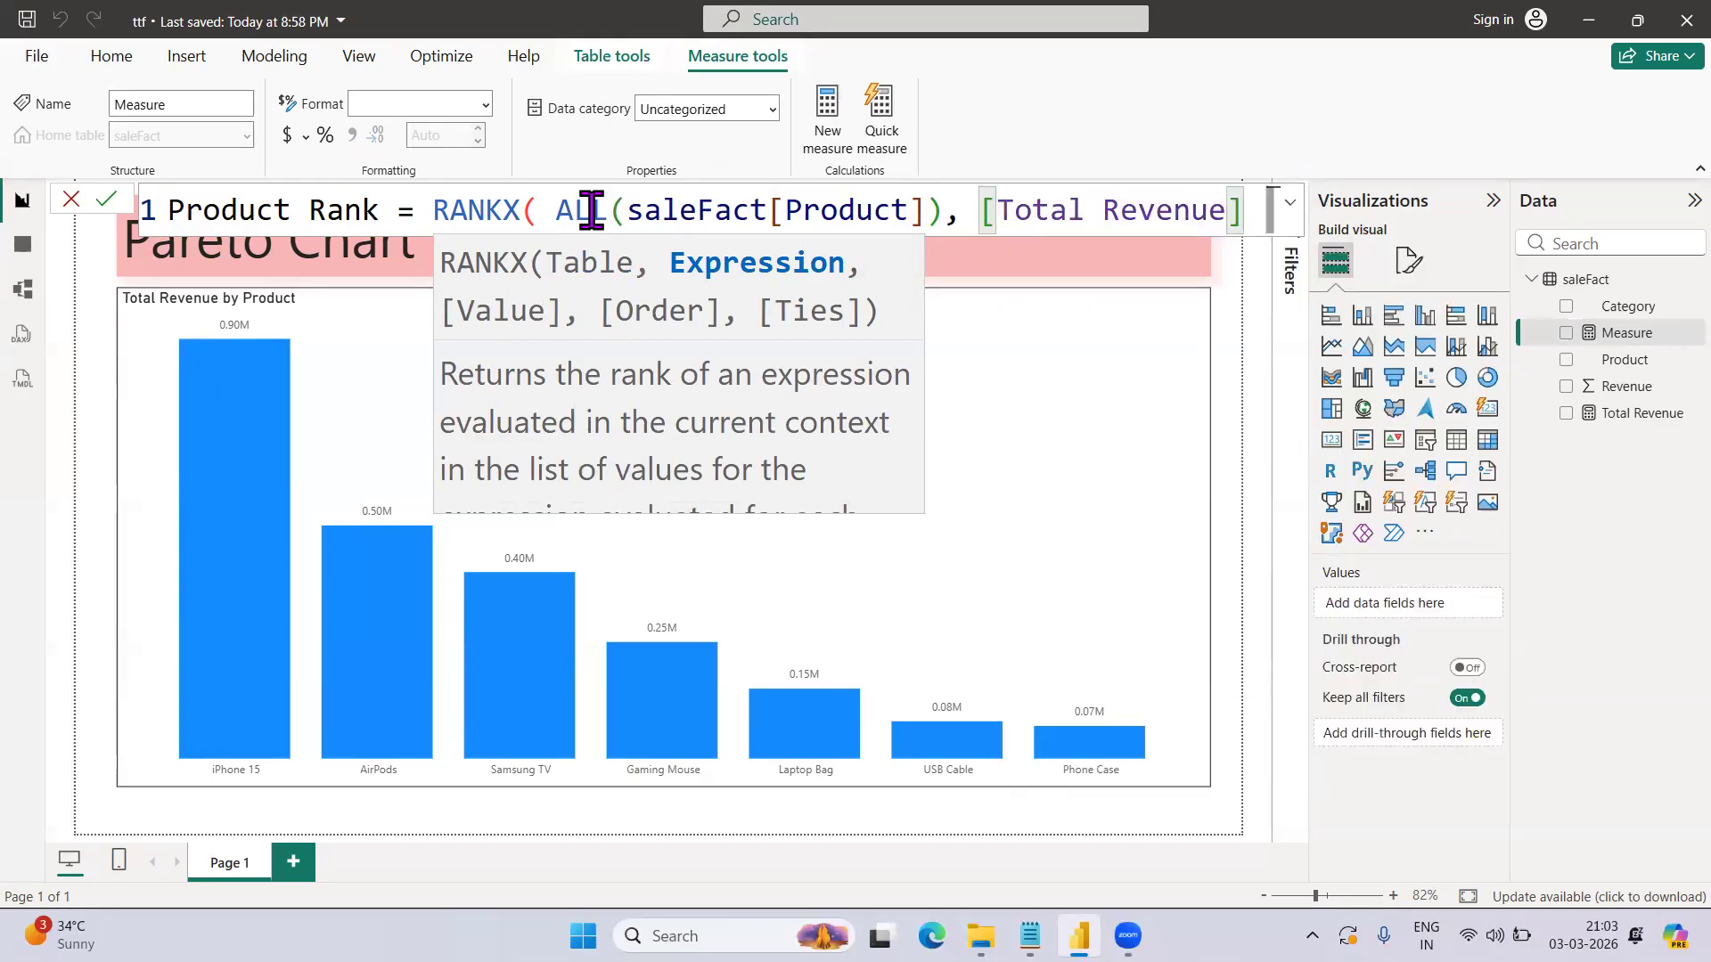
type(",")
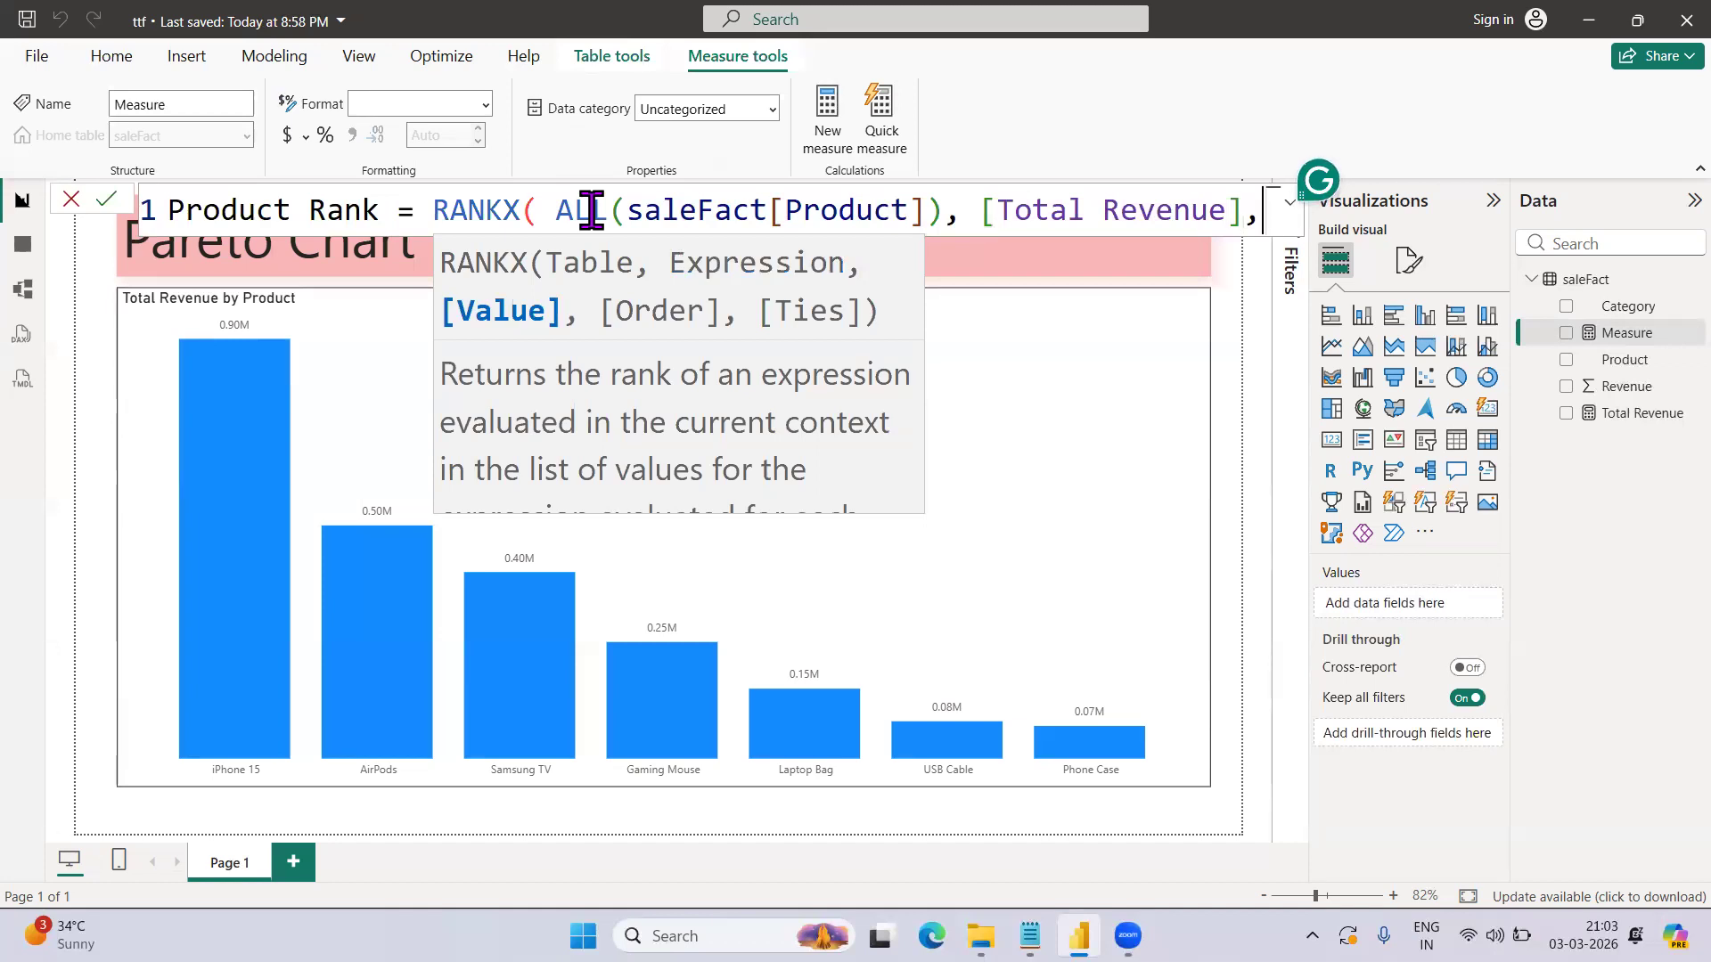
- Leave the RANKX value argument empty, set the order to DESC on a second line, and commit the Product Rank measure
key("shift+Return")
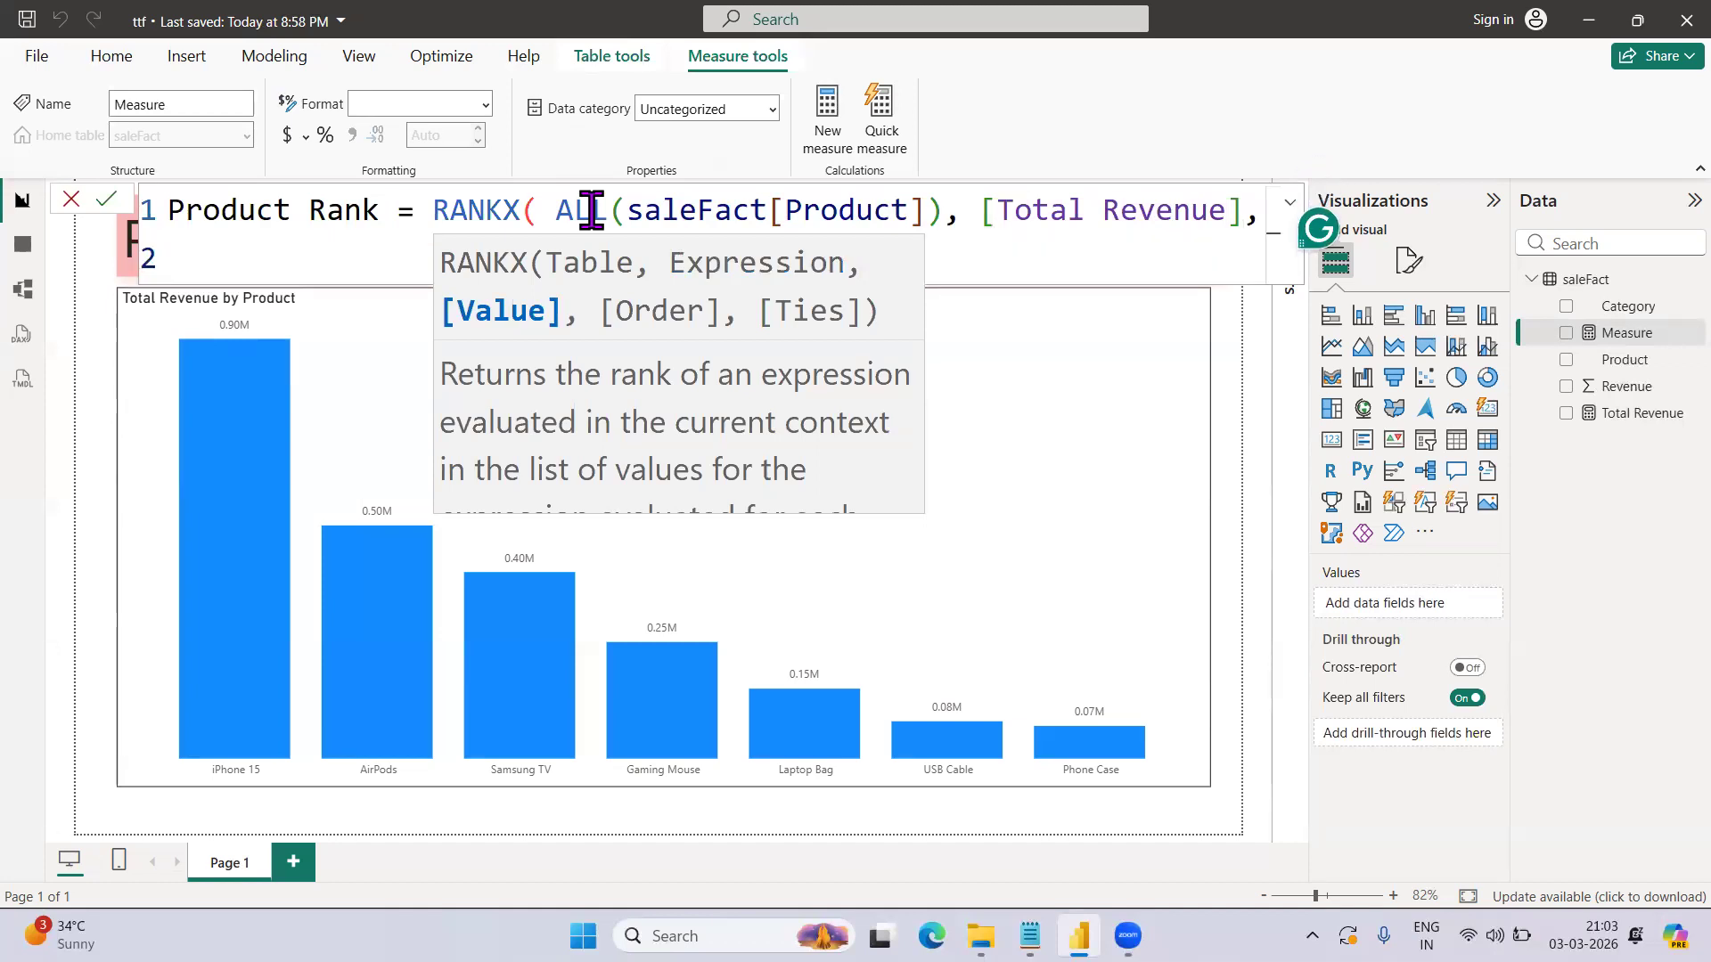
type(",")
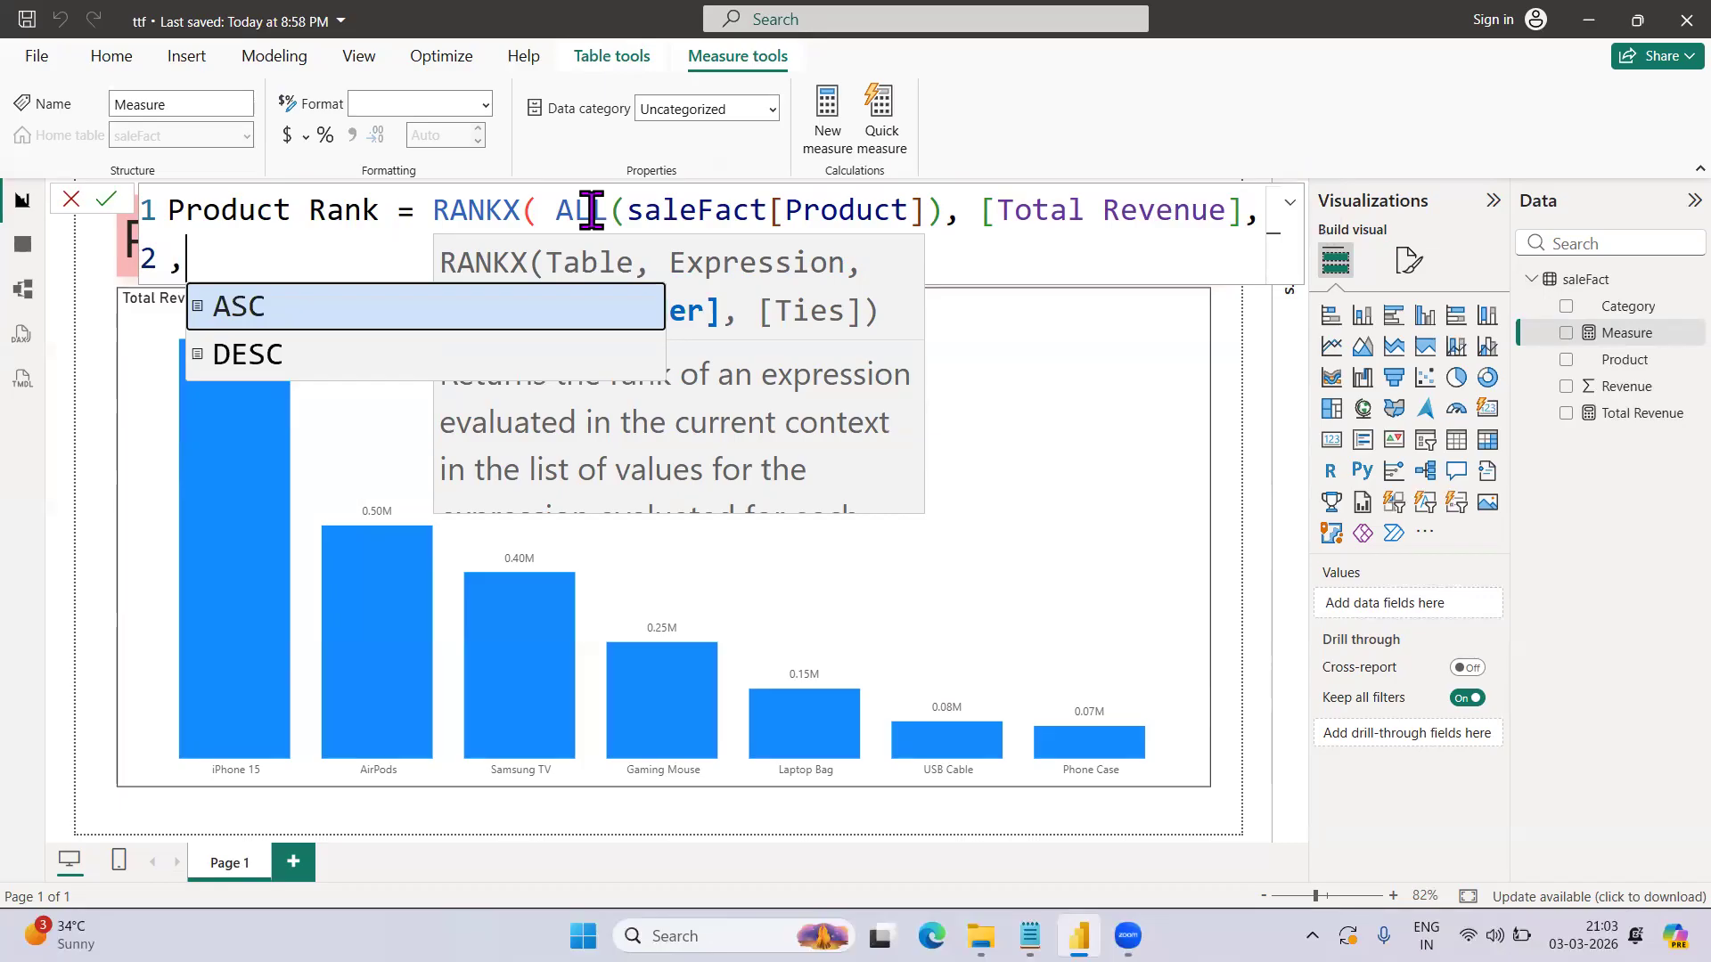
key("Down")
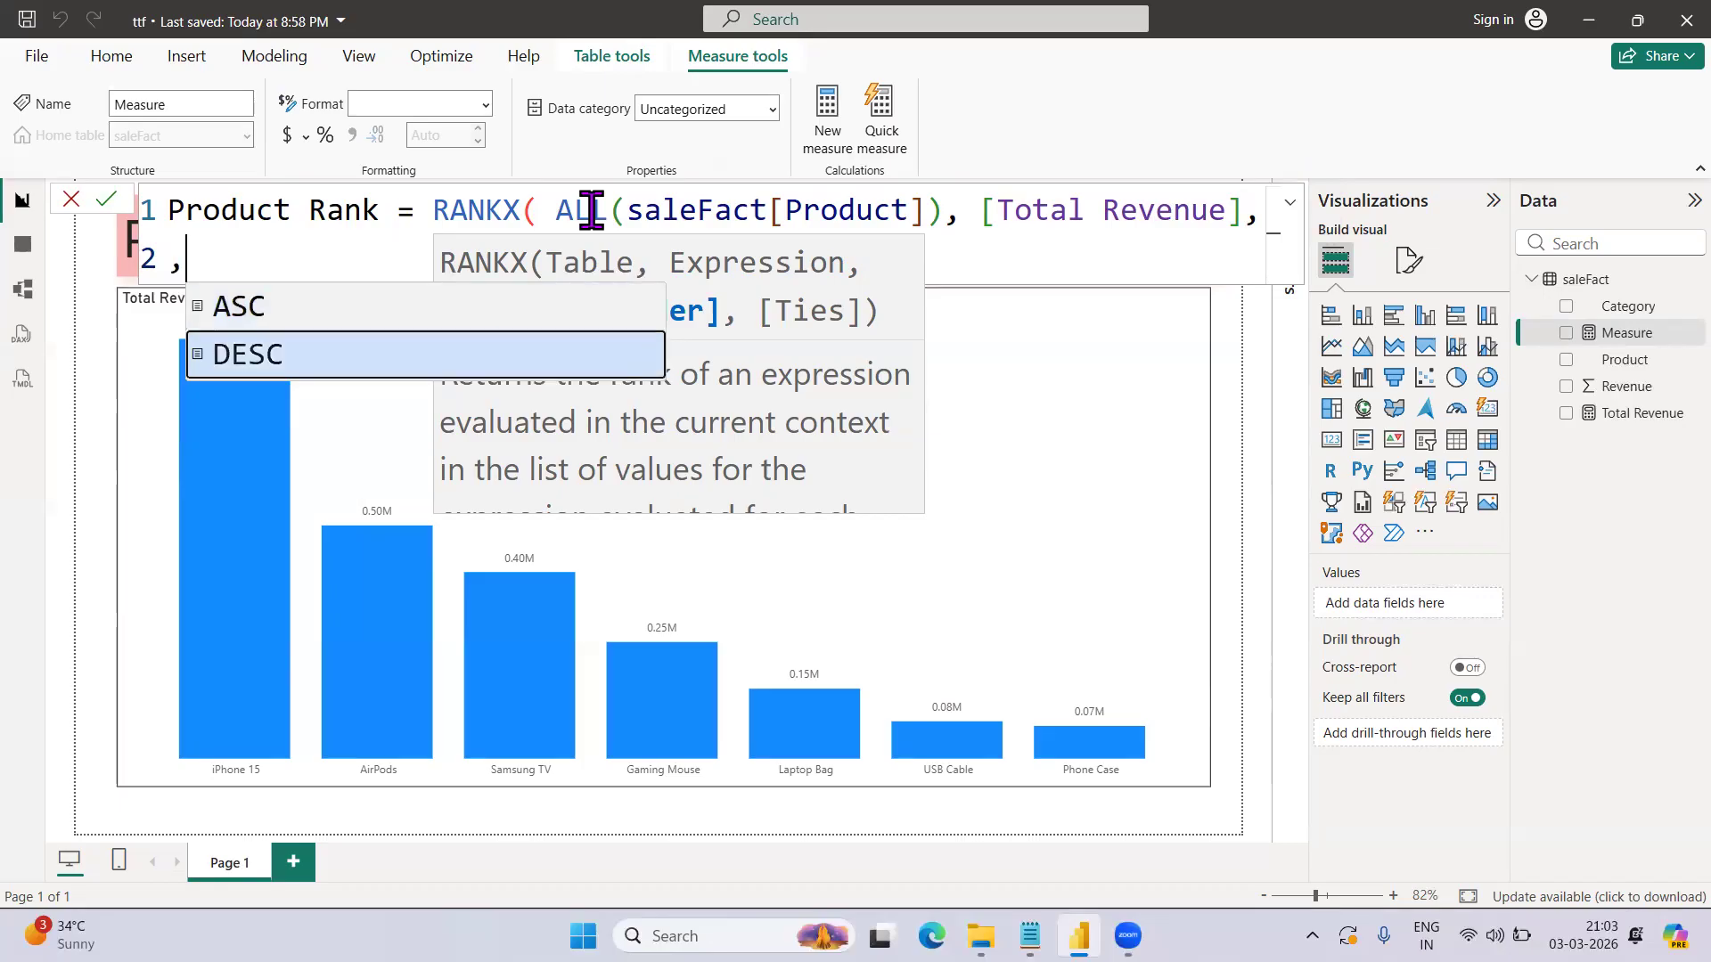
key("Tab")
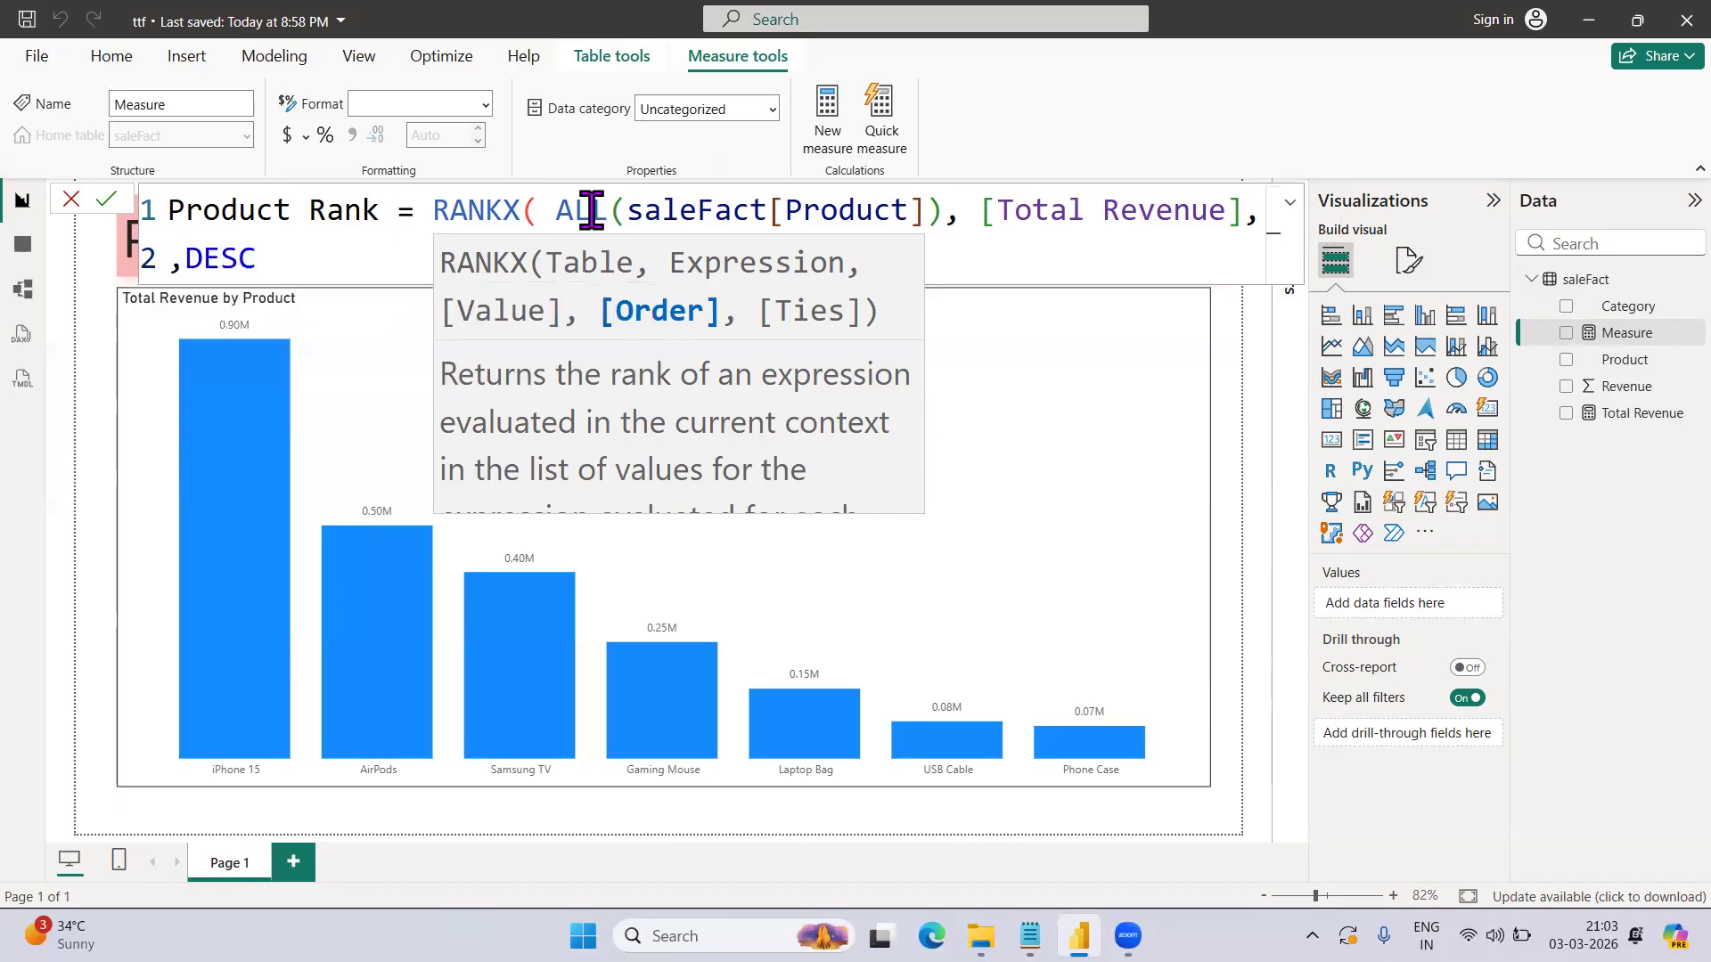
type(")")
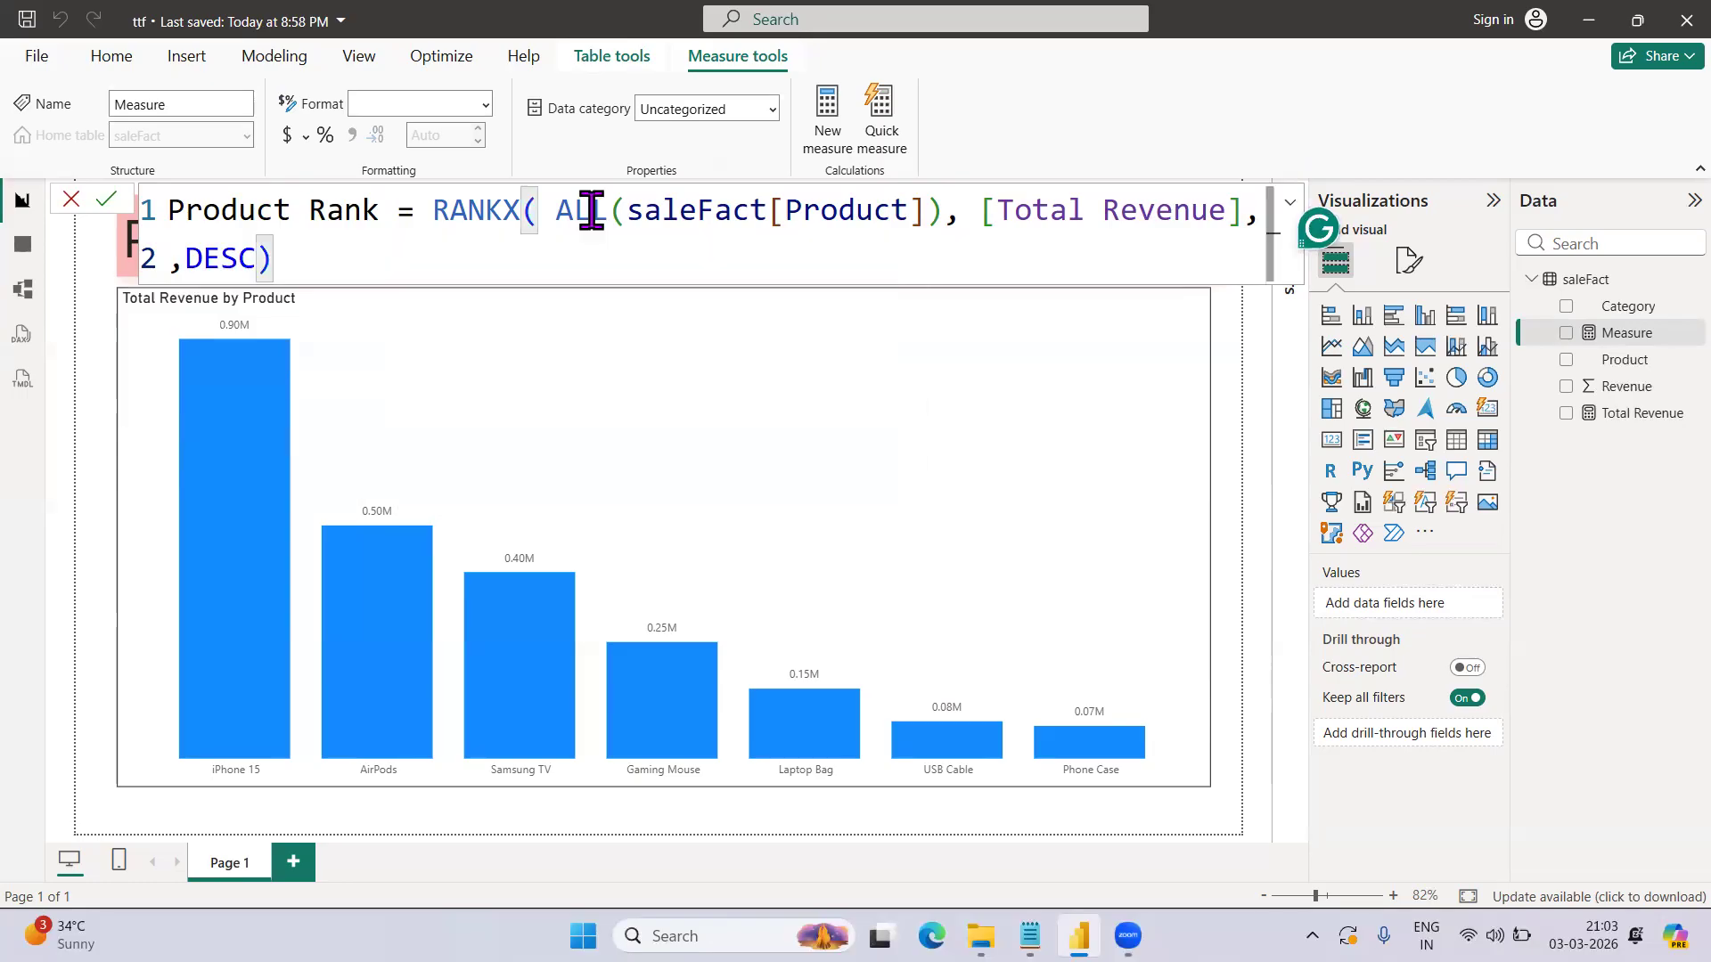
type(")")
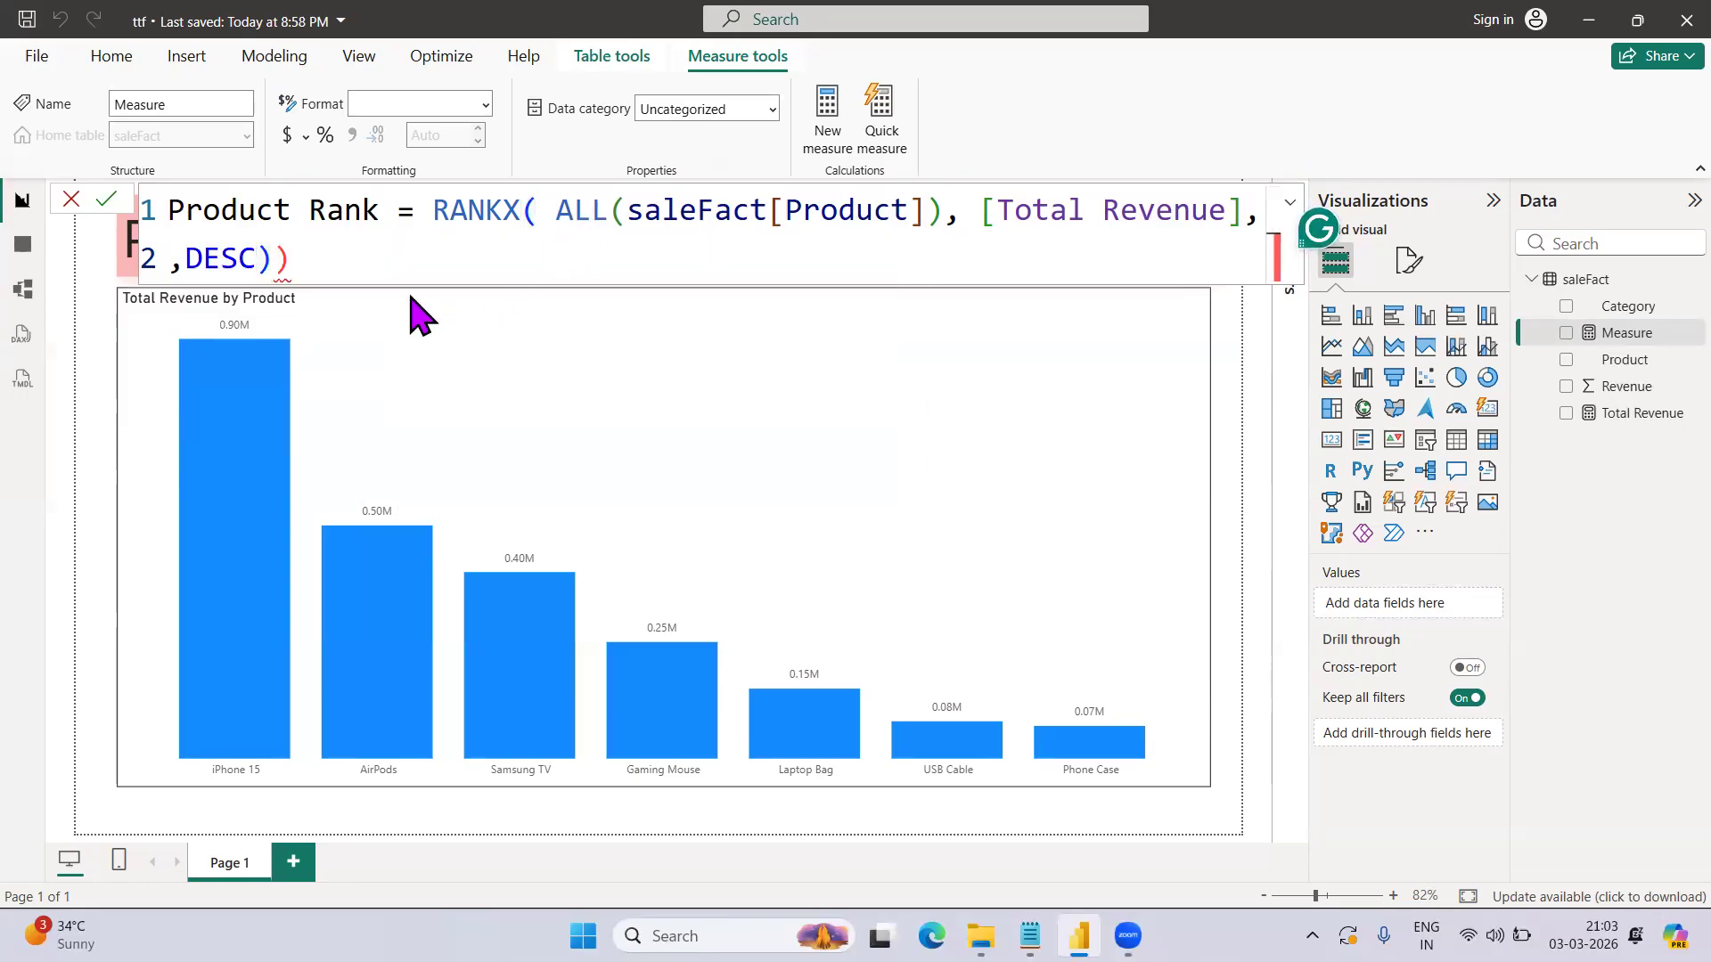
key("BackSpace")
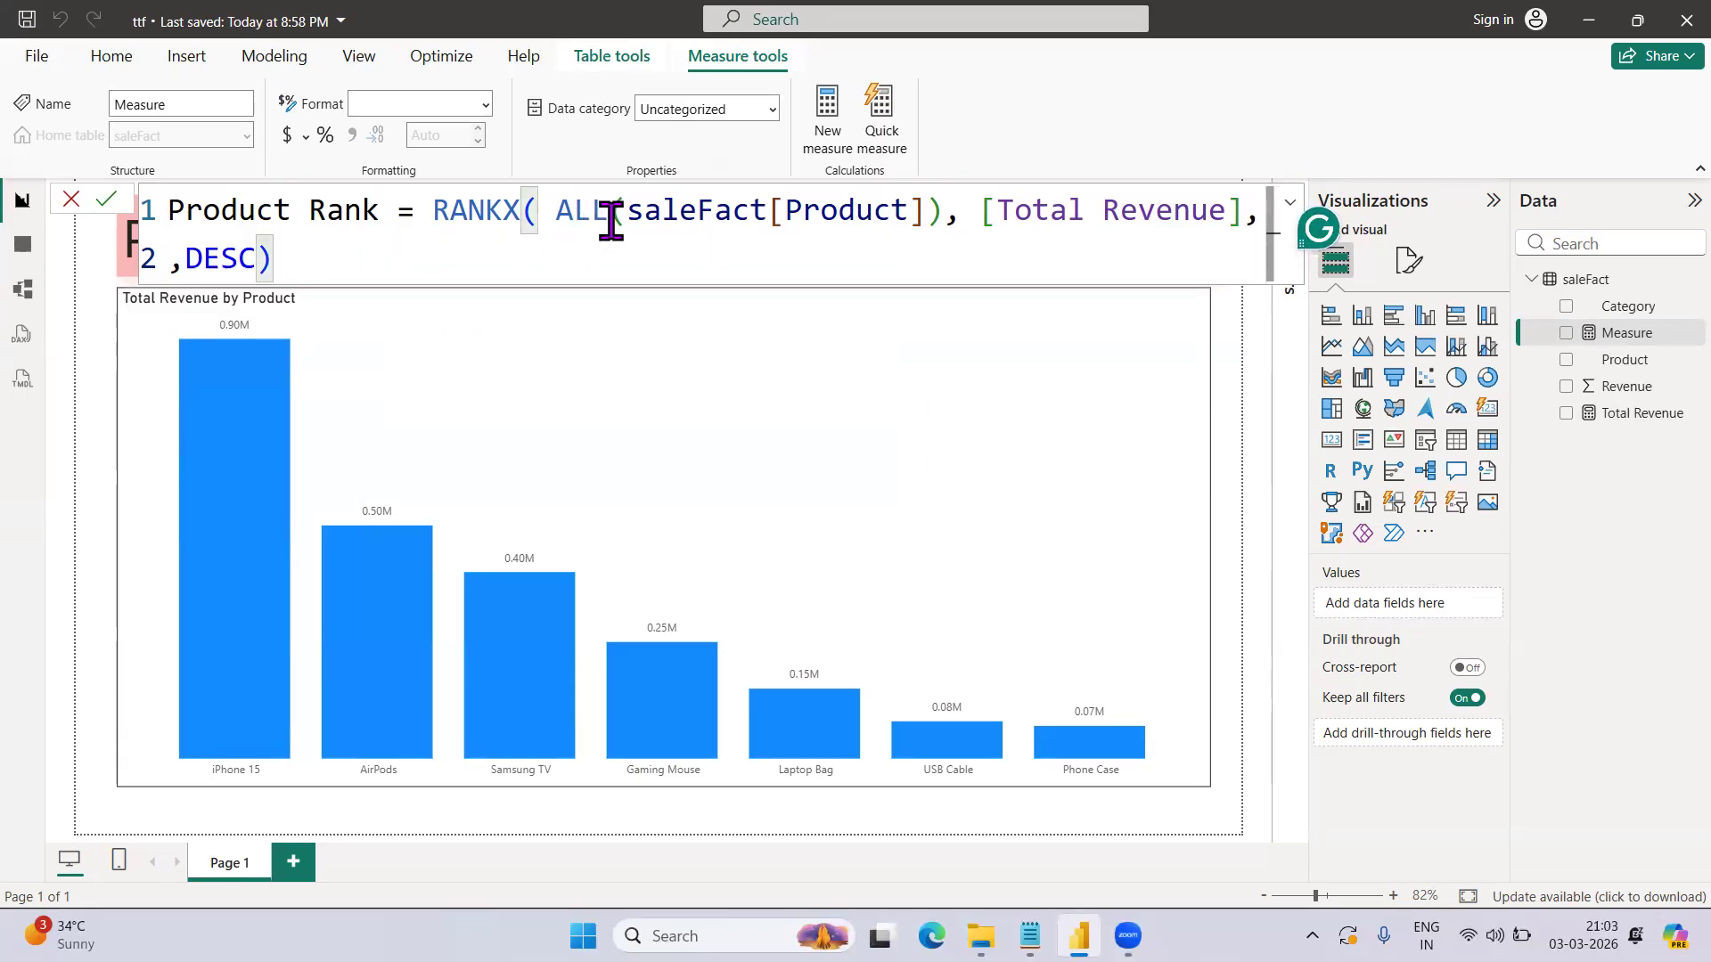
left_click_drag(628, 218, 1221, 214)
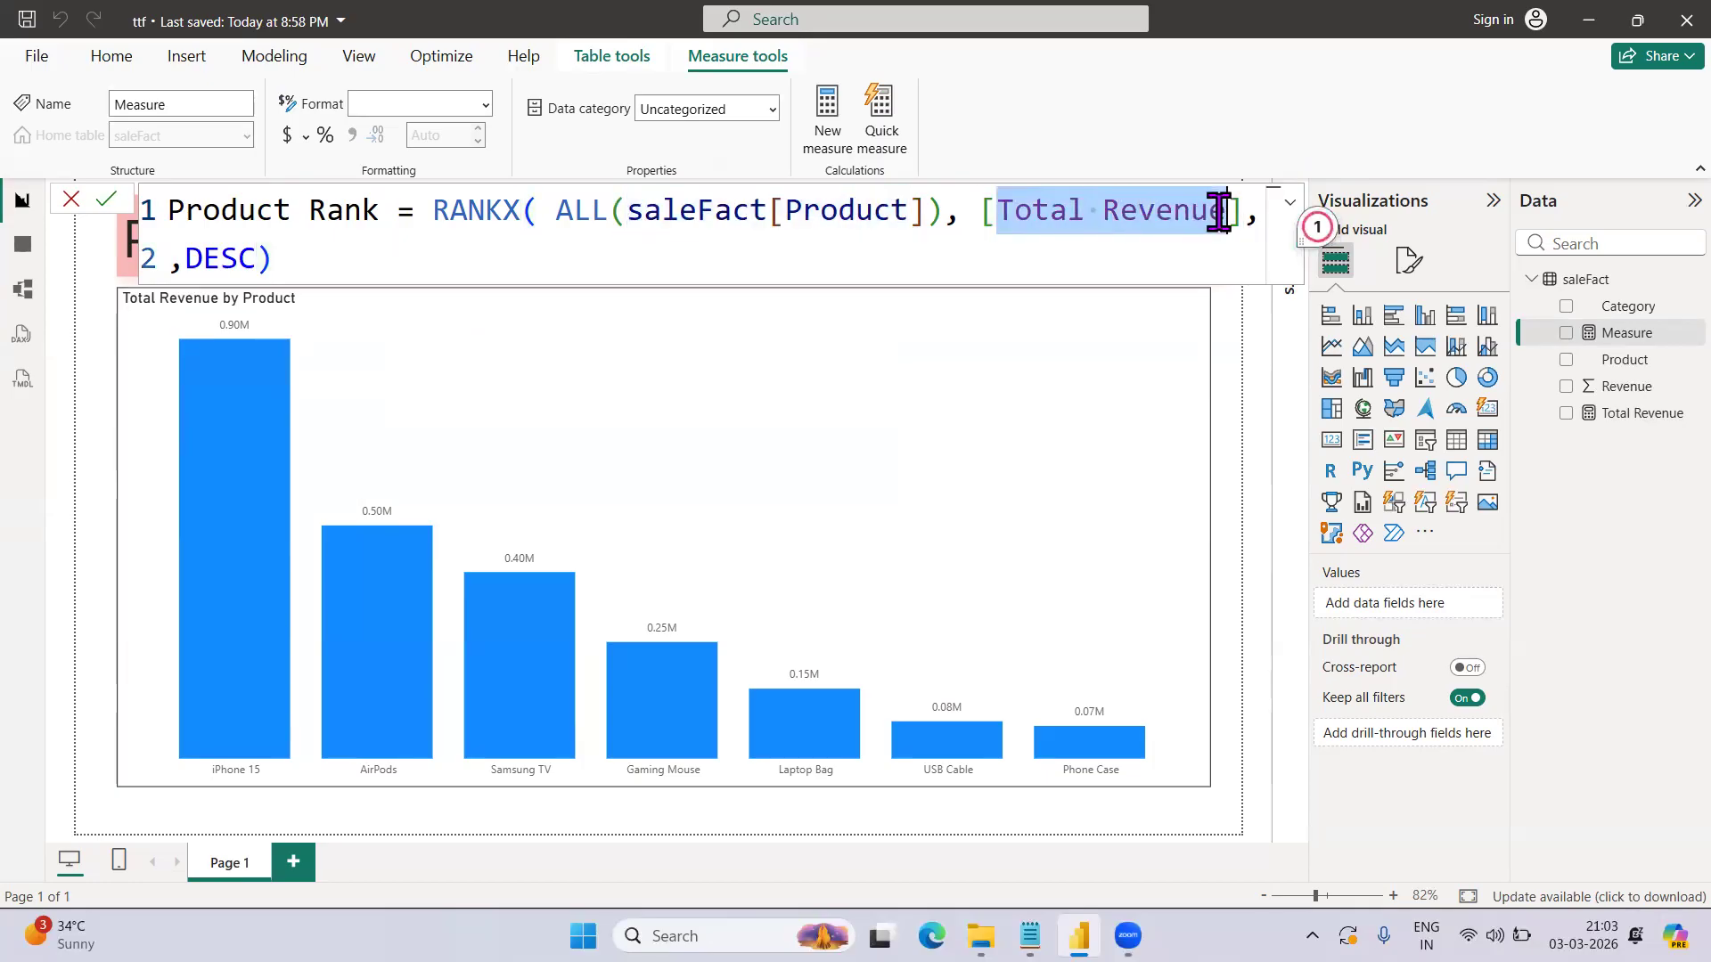
left_click_drag(257, 259, 184, 259)
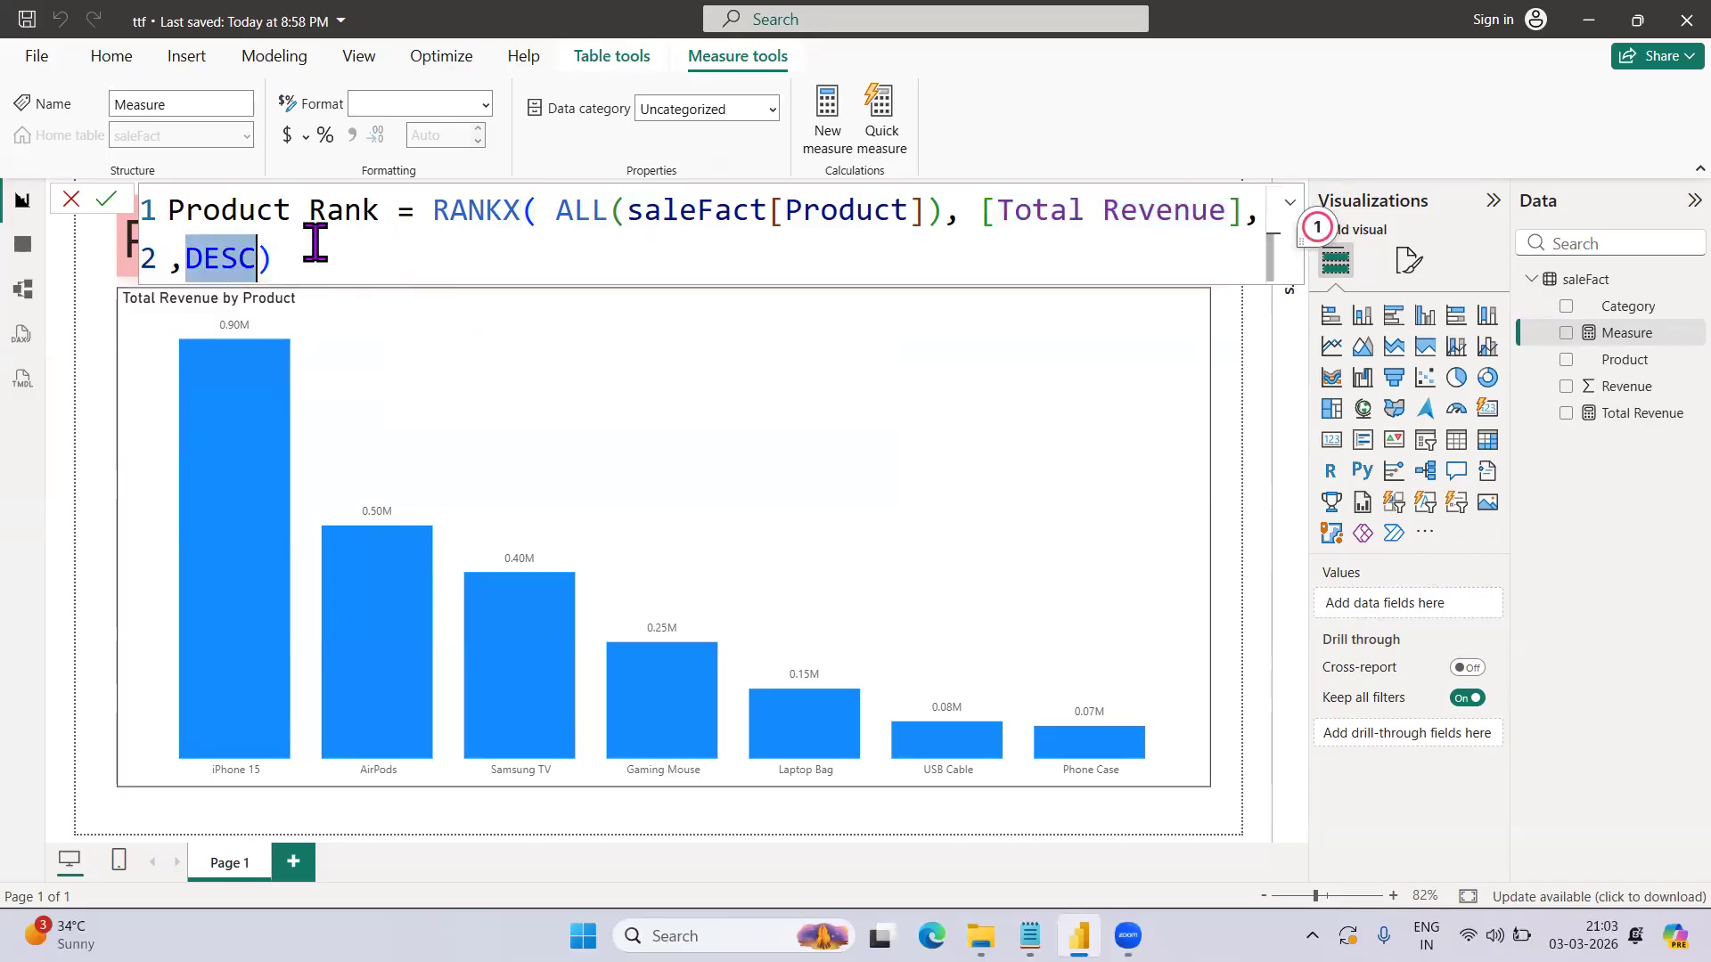
left_click_drag(380, 218, 168, 214)
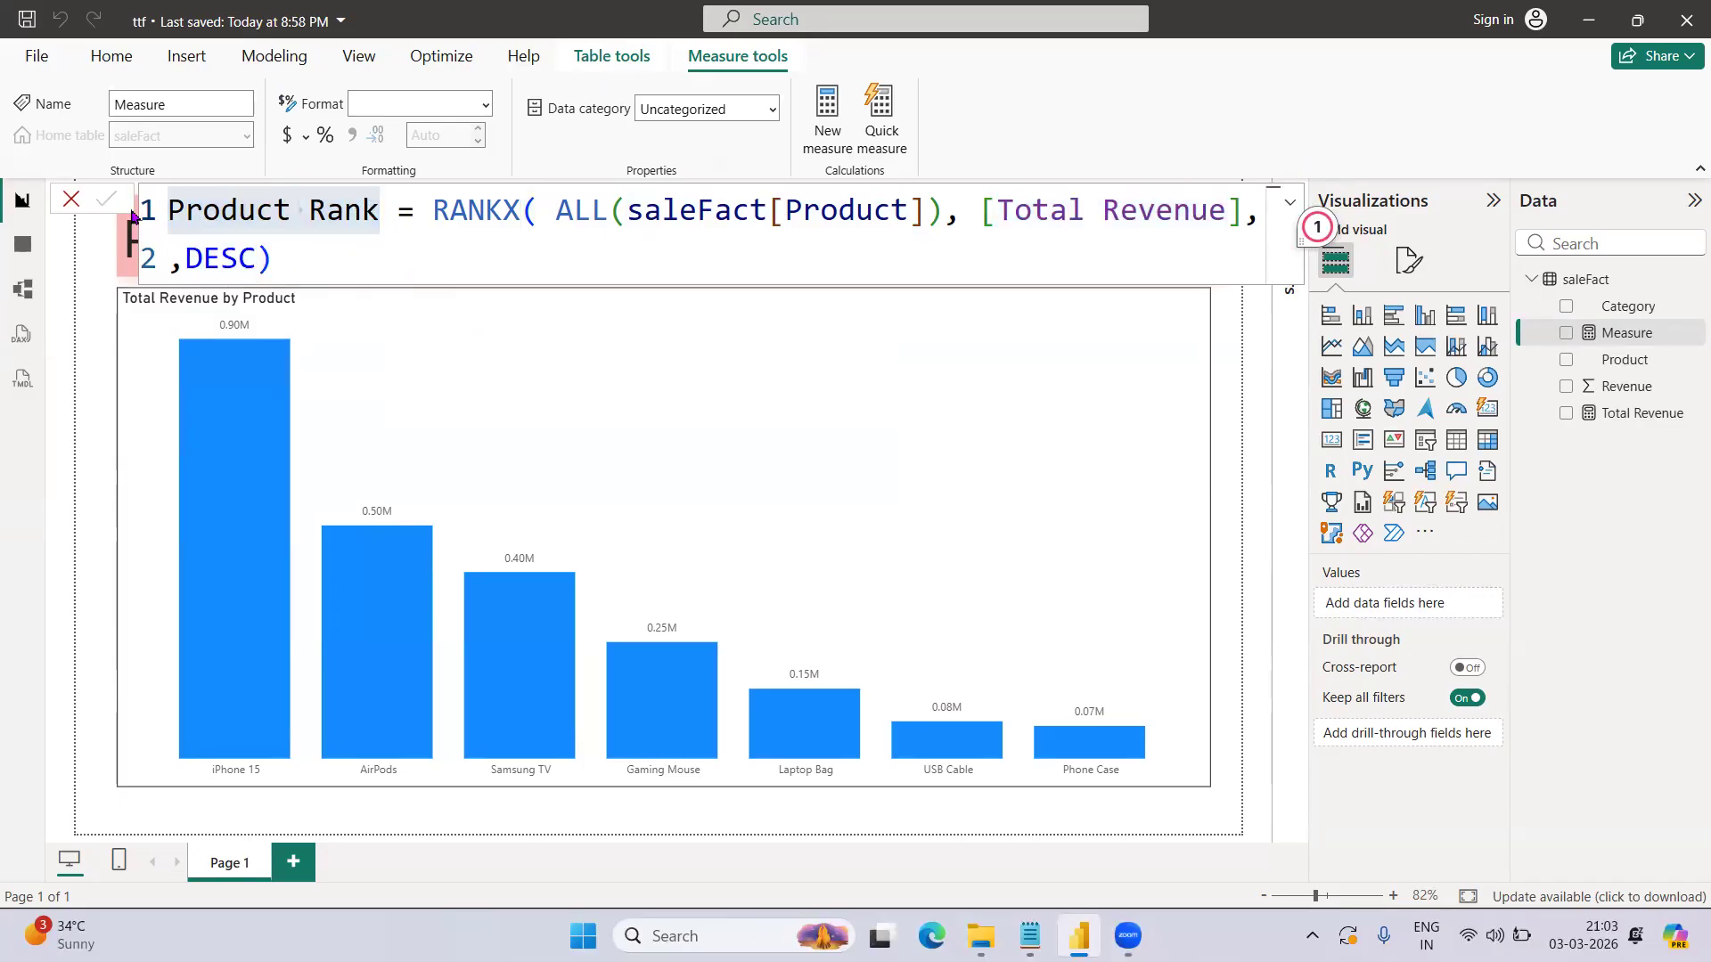
key("Return")
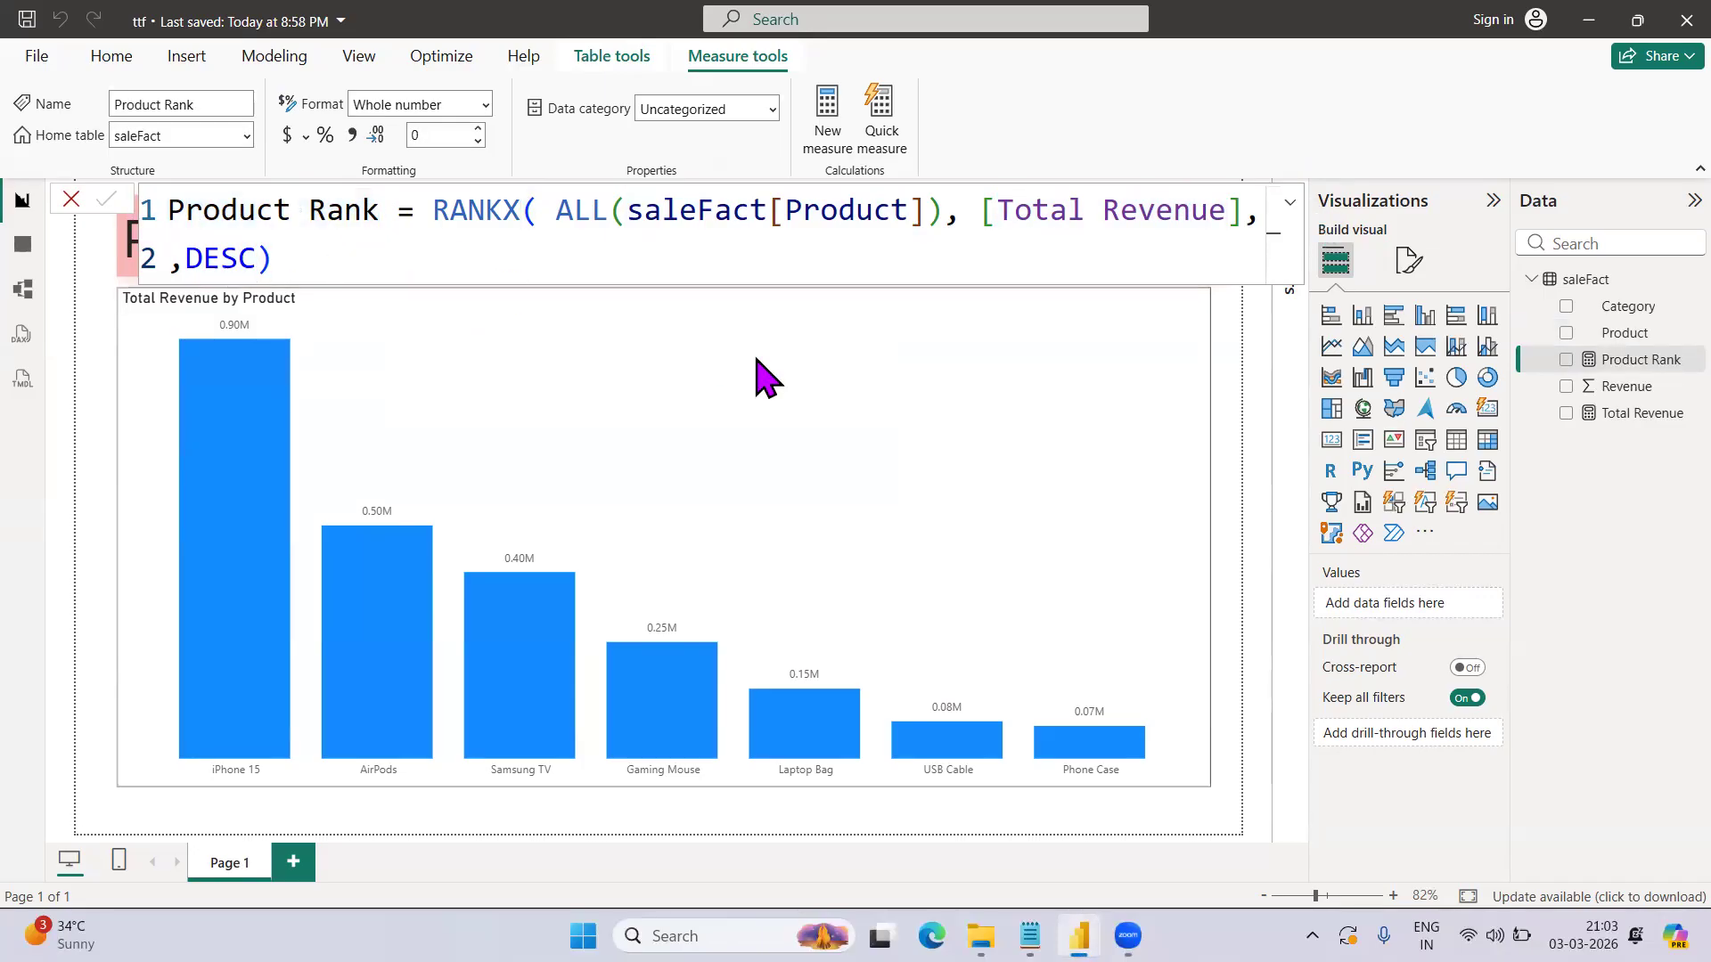
- Shrink the Total Revenue by Product chart to about half the page width, freeing space beside and below it
left_click(1096, 428)
left_click_drag(1210, 788, 718, 690)
left_click(1012, 562)
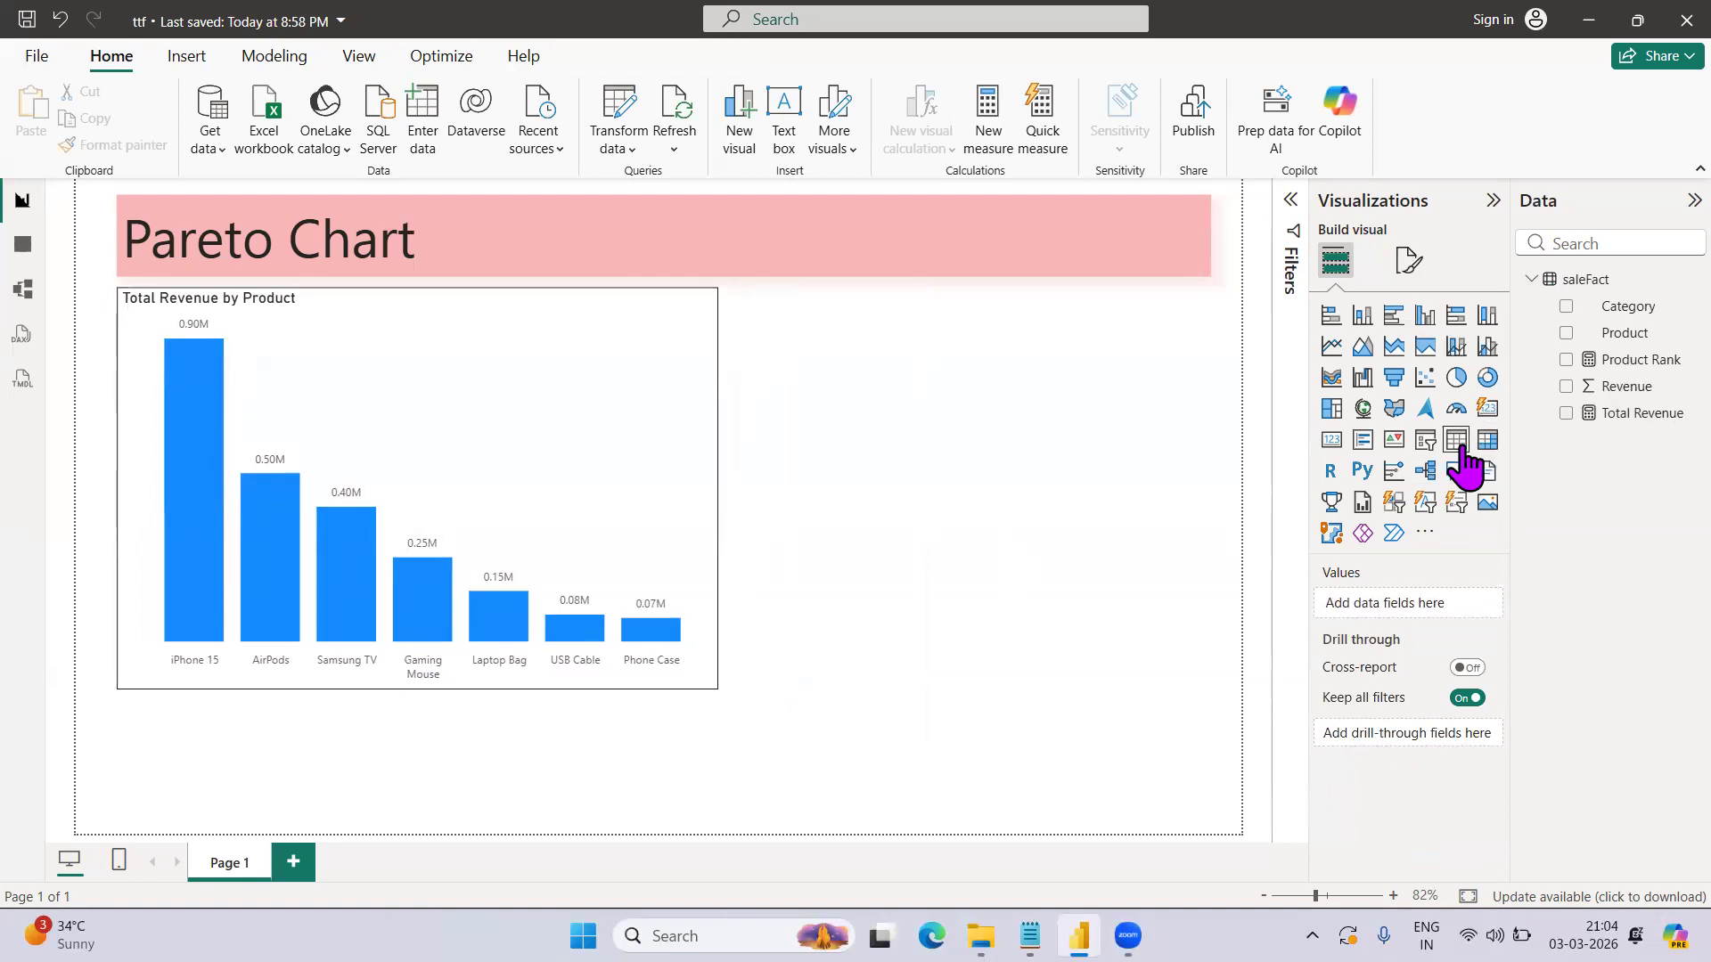
- Add an empty table visual and place it beside the column chart, below the report title, narrowed to fit
left_click(1458, 443)
left_click_drag(611, 802, 1119, 390)
left_click_drag(622, 353, 753, 353)
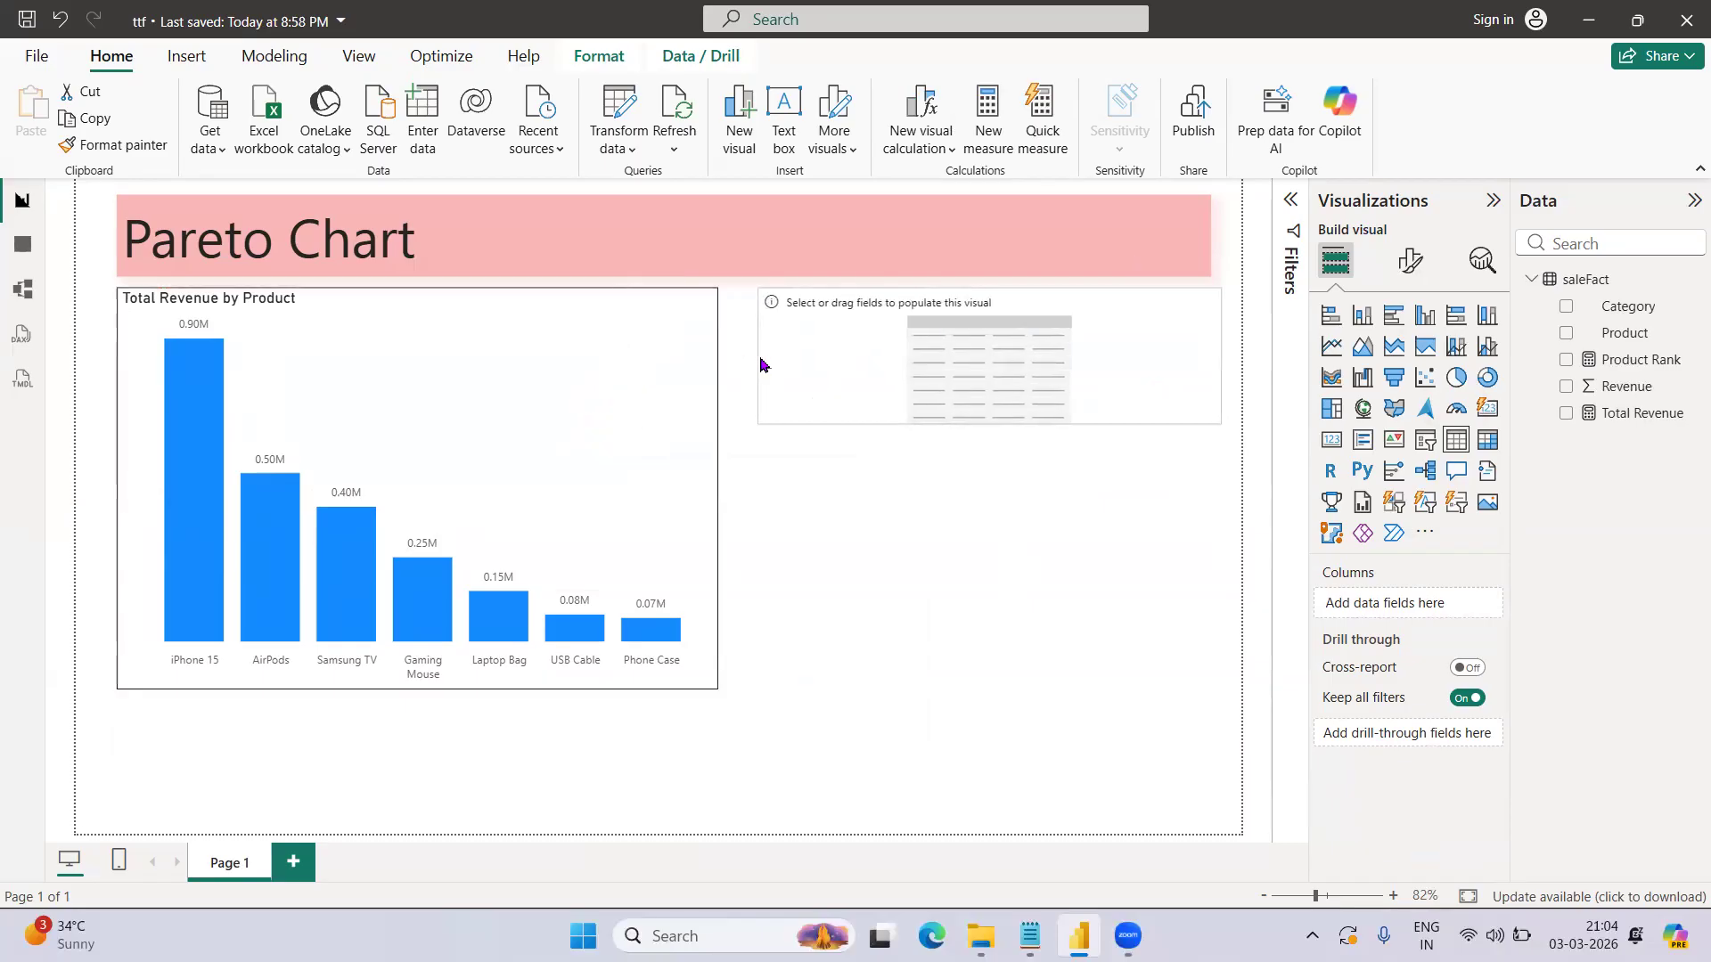
- Extend the empty table to the column chart's height and fill it with Product, Total Revenue and Product Rank, sorted by Total Revenue descending
left_click_drag(981, 419, 1017, 695)
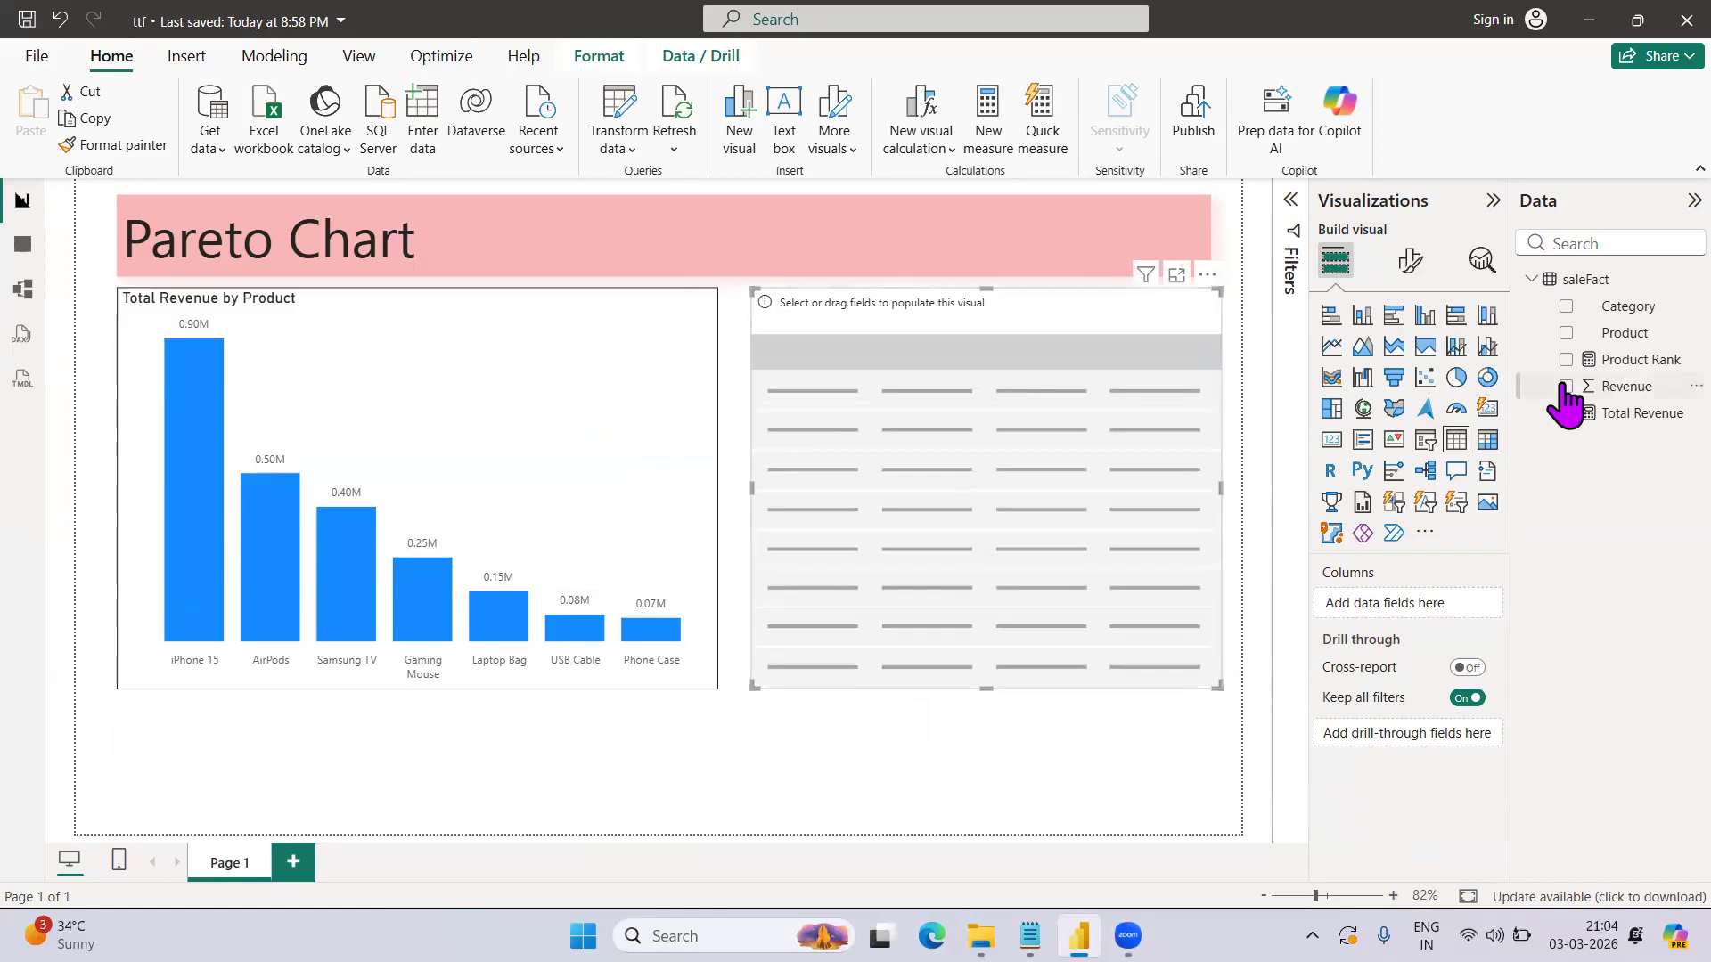
left_click(1565, 333)
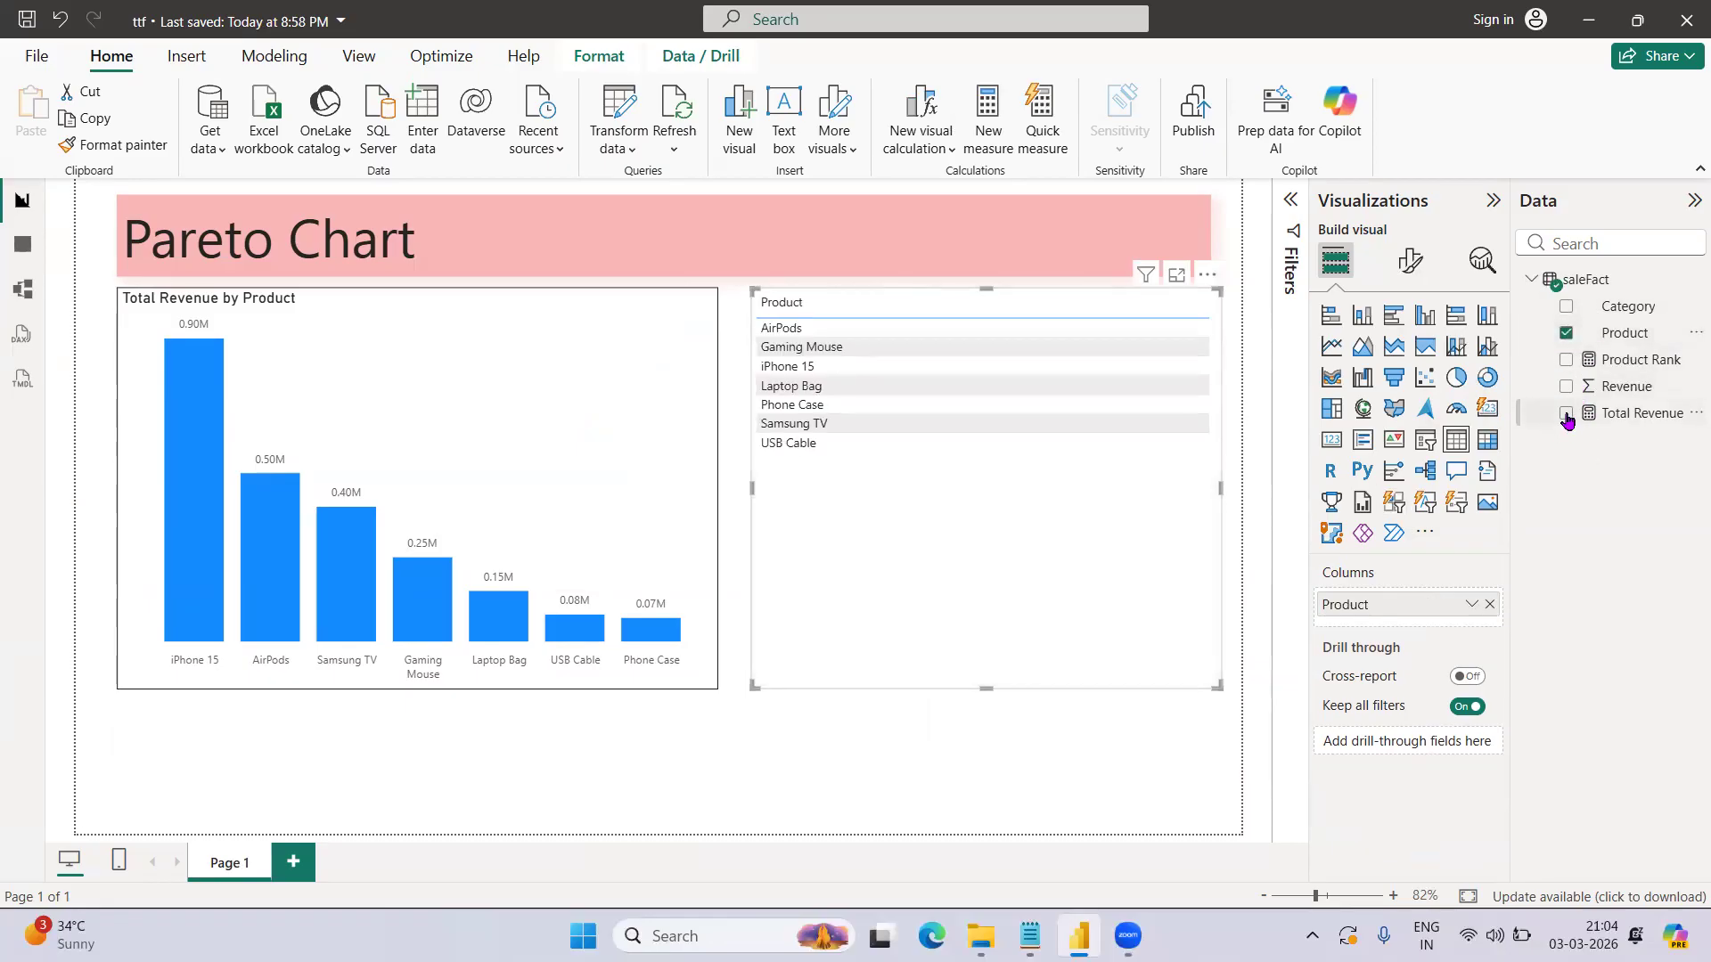
left_click(1567, 414)
left_click(1566, 360)
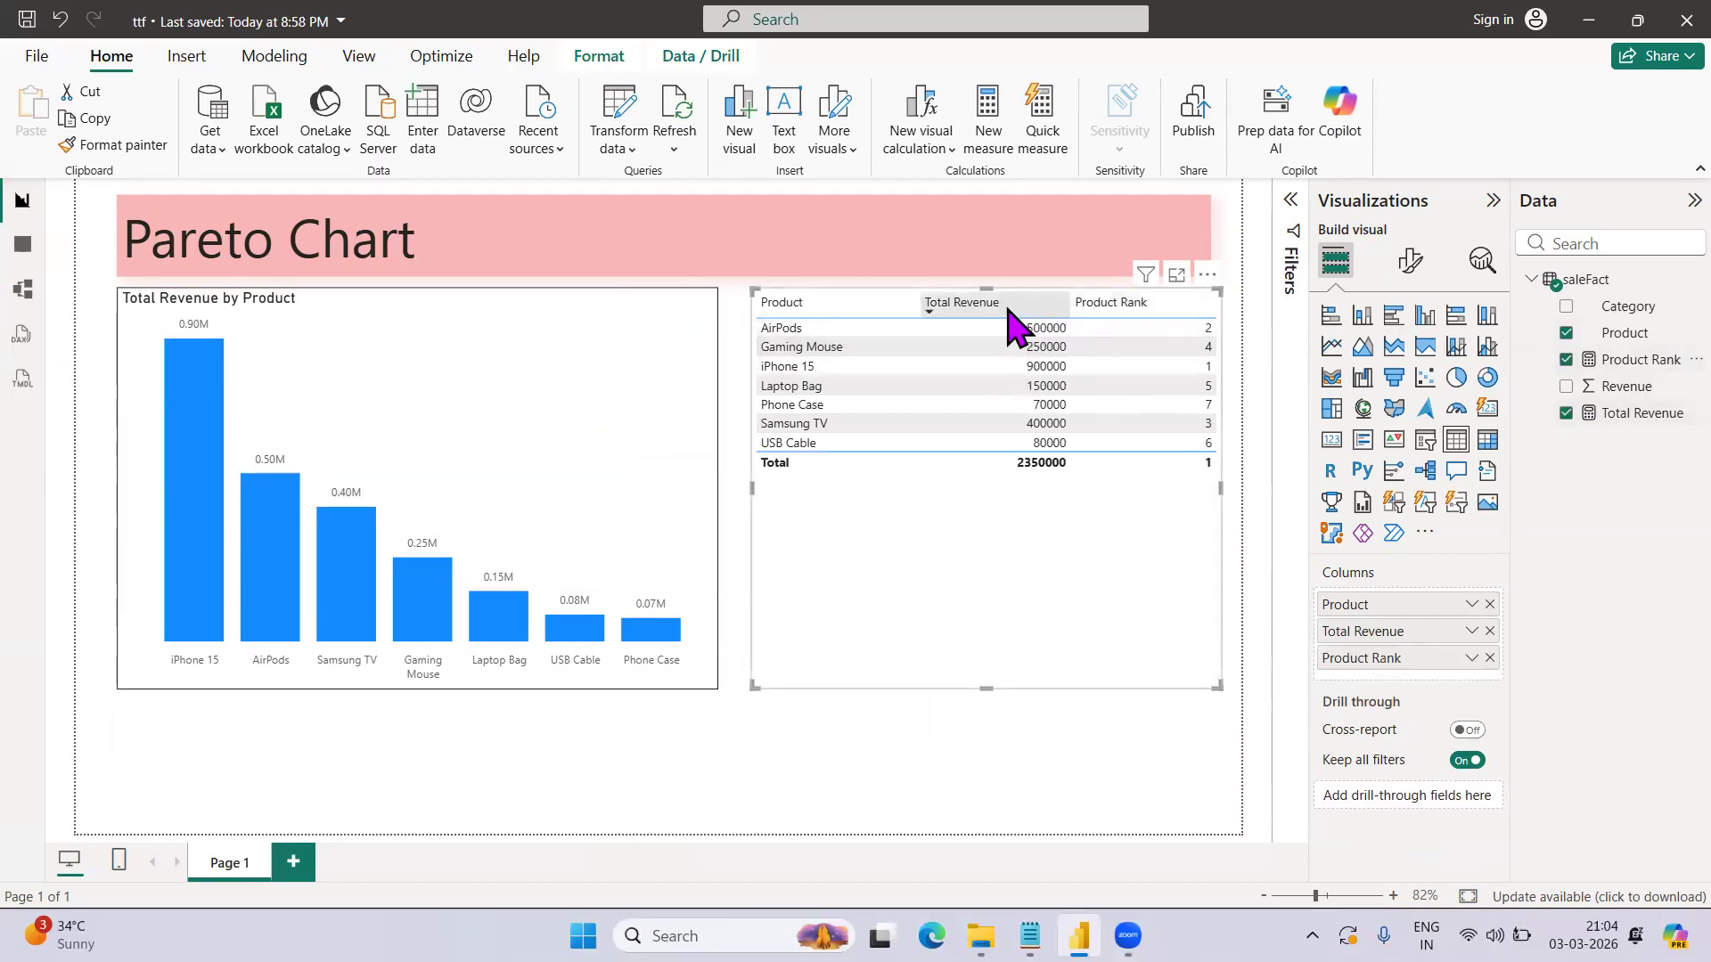
left_click(928, 305)
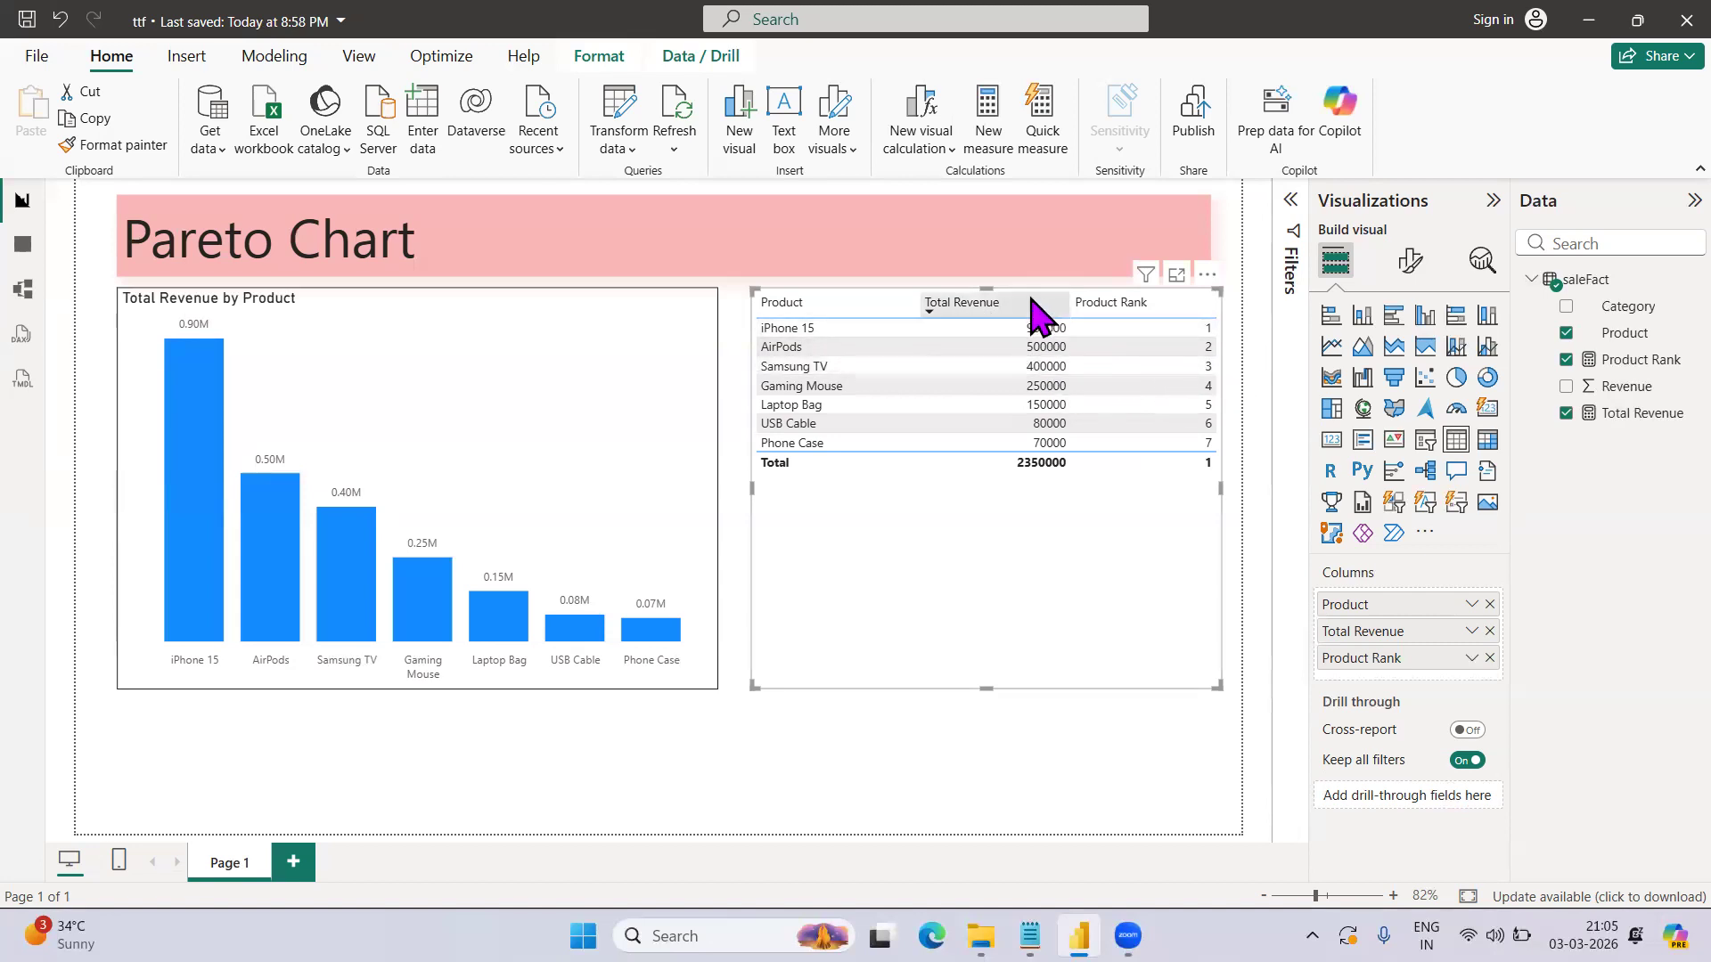
- Start a new measure named Cummlative Revenue, leaving a blank line after its equals sign
left_click(988, 147)
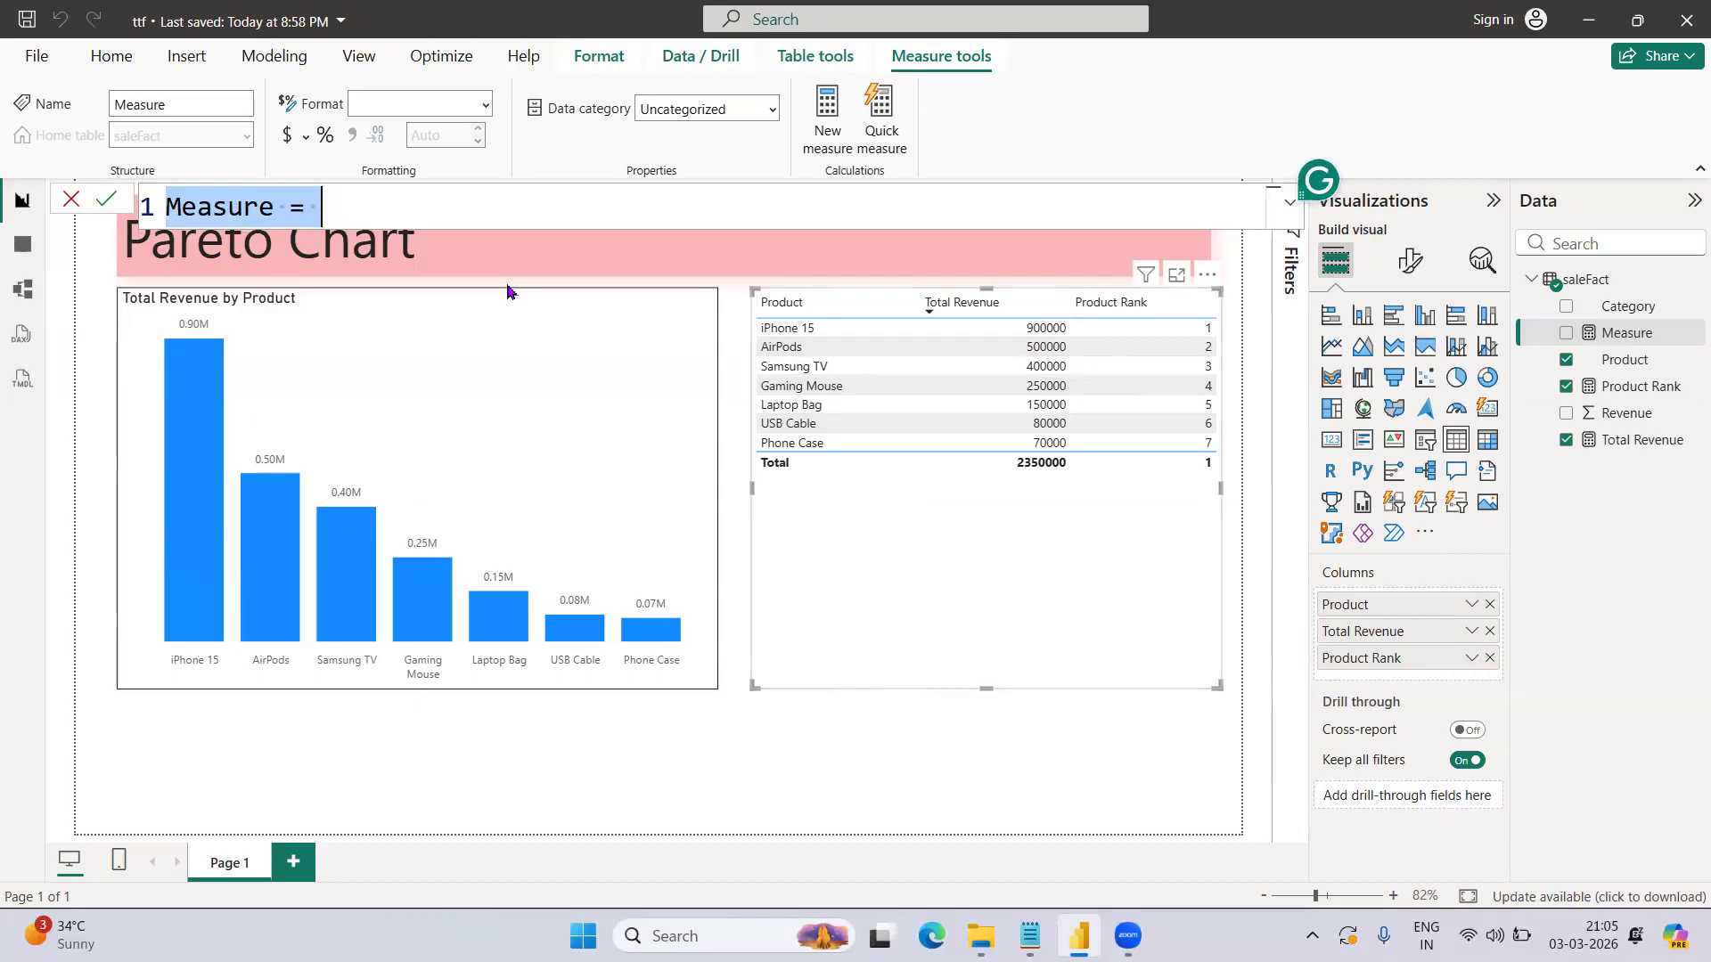
type("C")
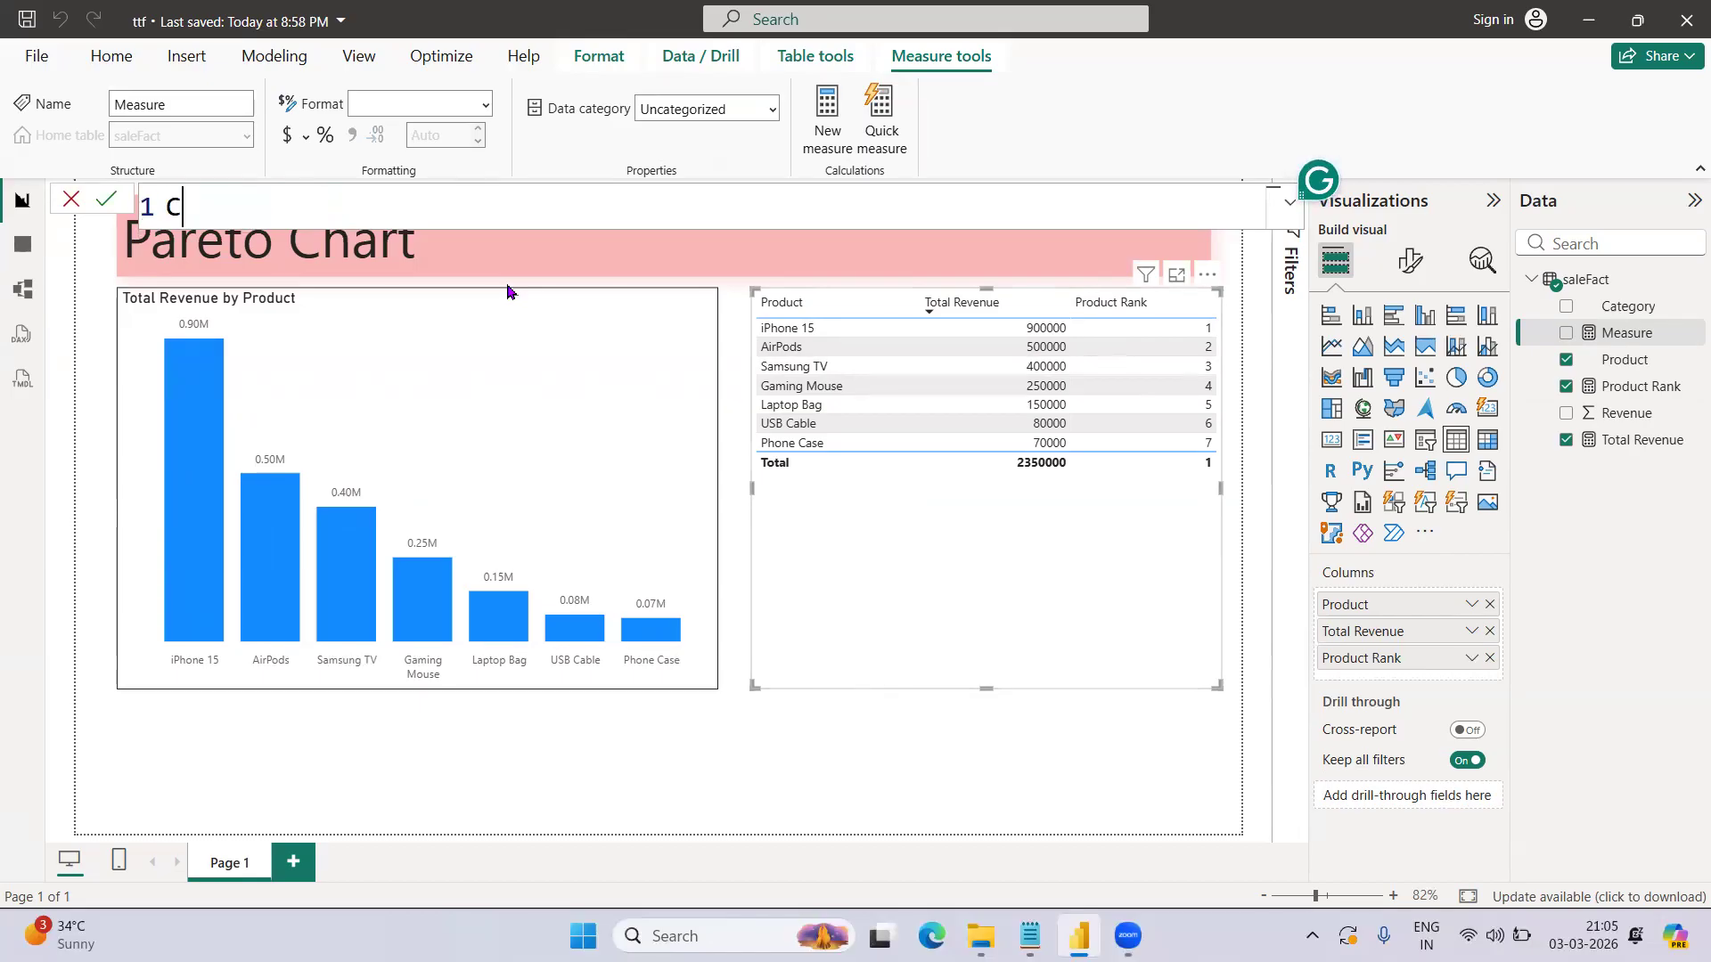
type("ummlative Revenue =")
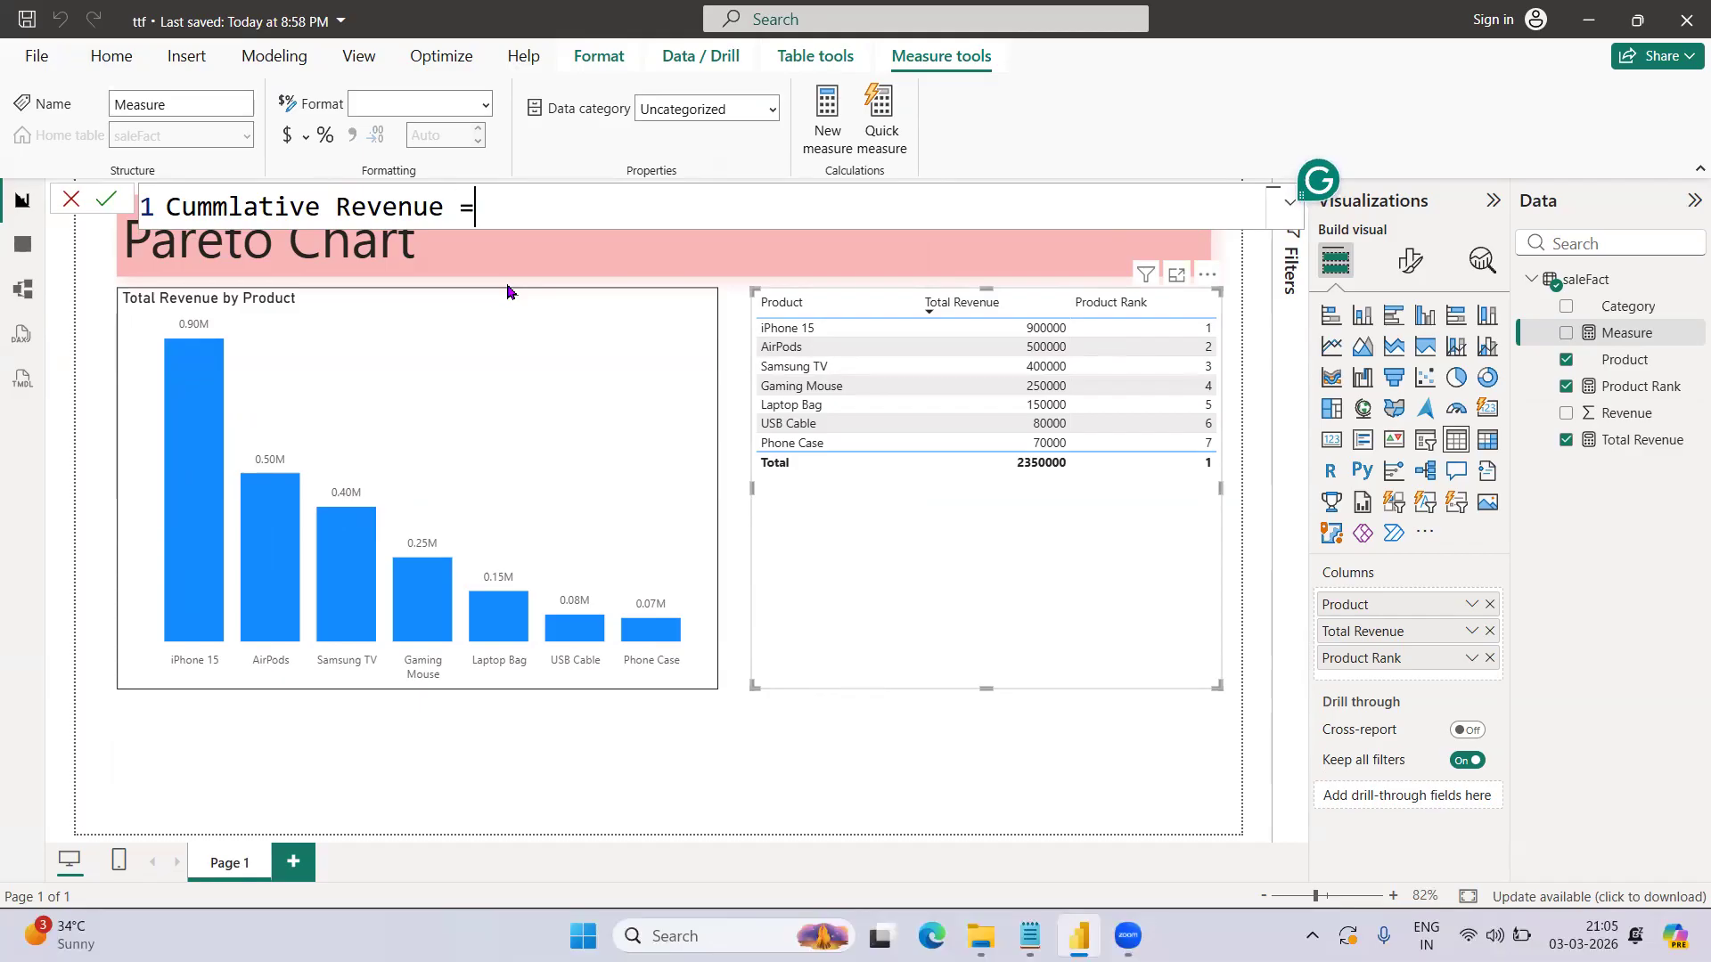
key("shift+Return")
key("shift+Return")
- Declare a variable currentrank in the measure that holds [Product Rank]
type("var")
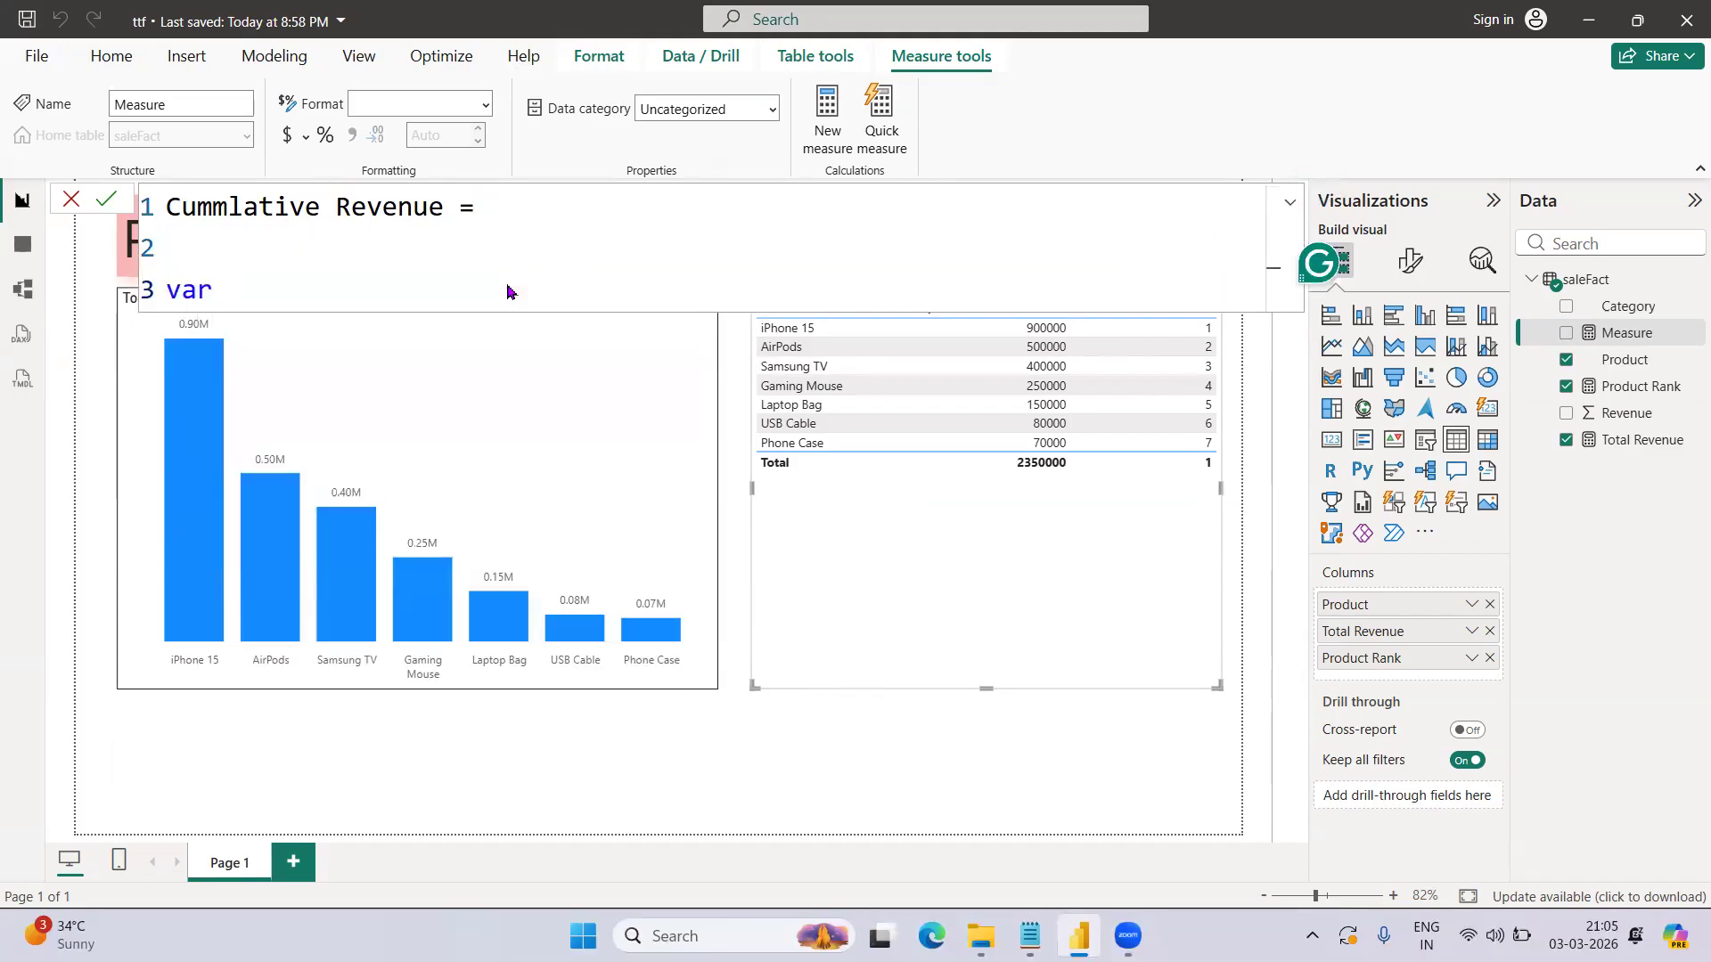
type(" curru")
key("BackSpace")
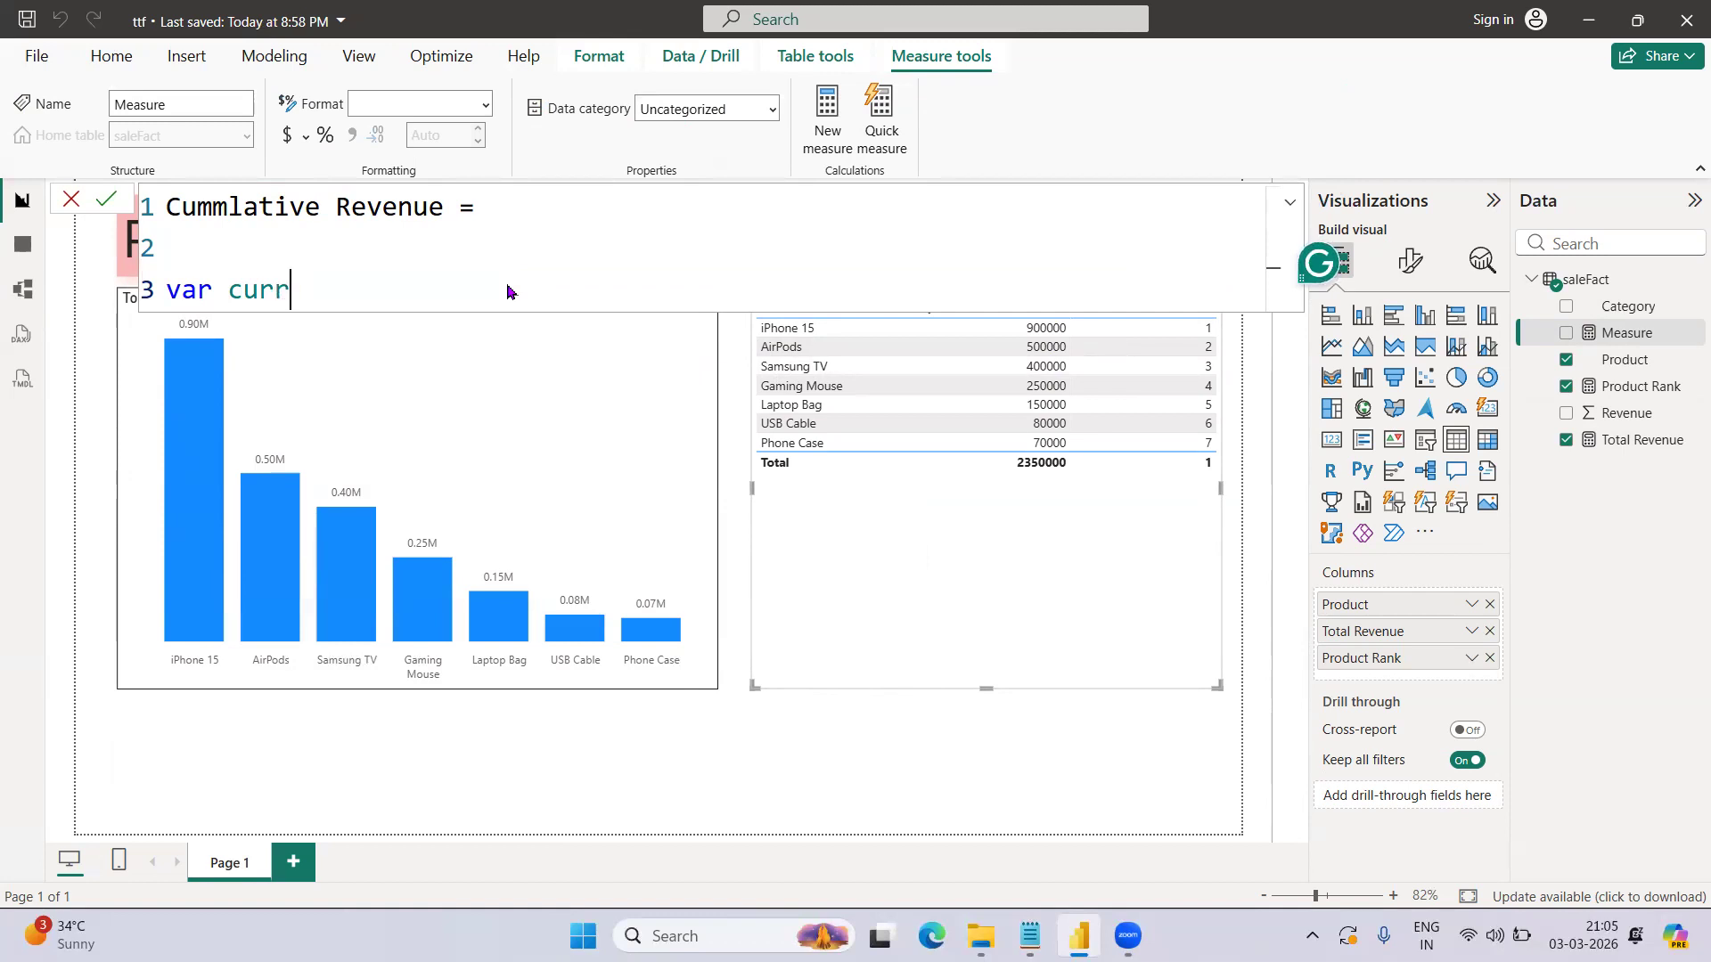
type("entrank ")
type("= ")
type("rpo")
key("BackSpace")
key("BackSpace")
key("BackSpace")
type("pro")
key("Tab")
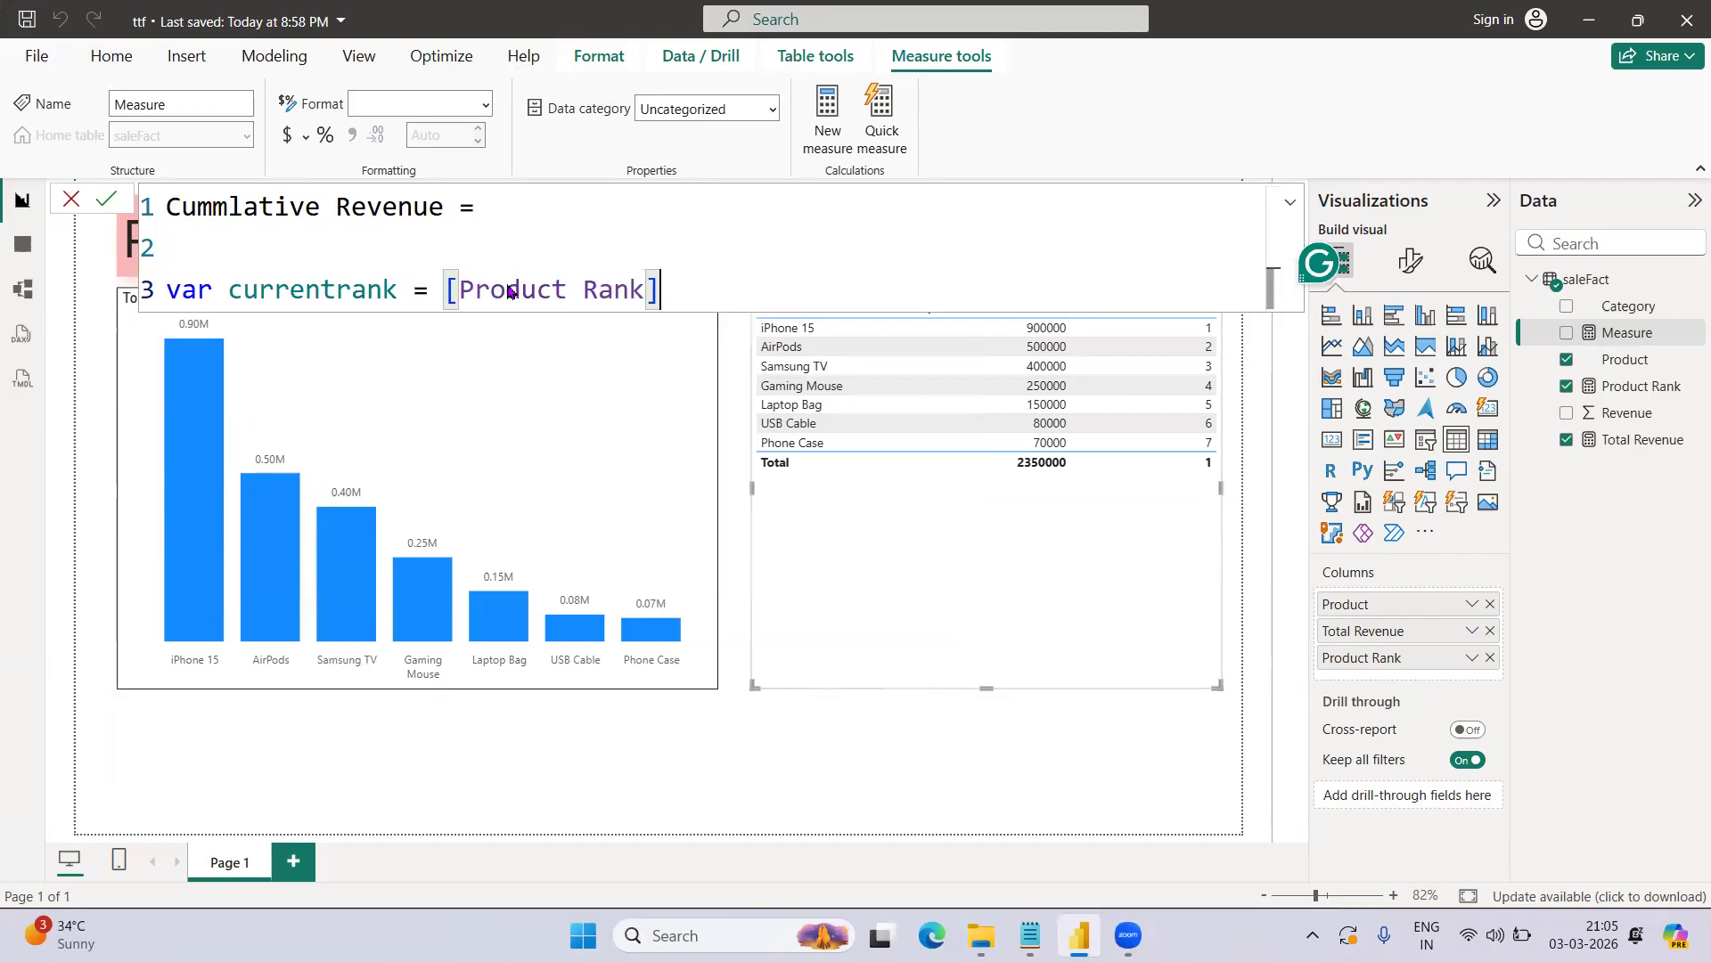
- Add a RETURN line below the variable that opens a SUMX function
key("shift+Return")
type("r")
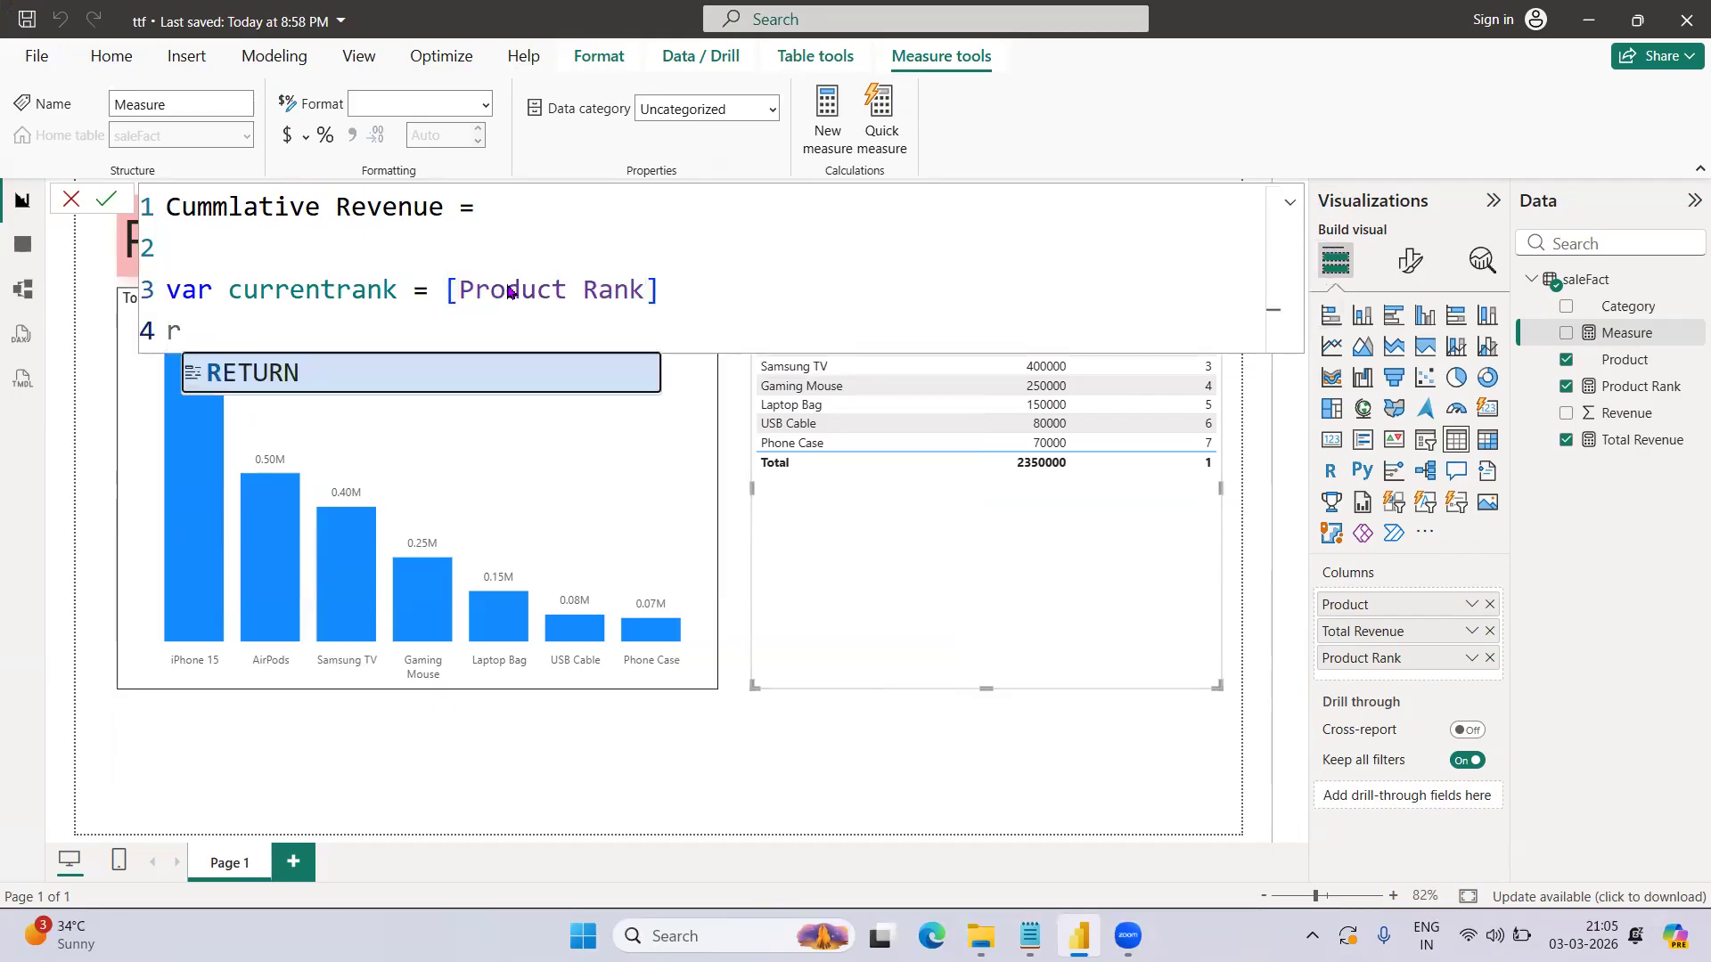
key("Tab")
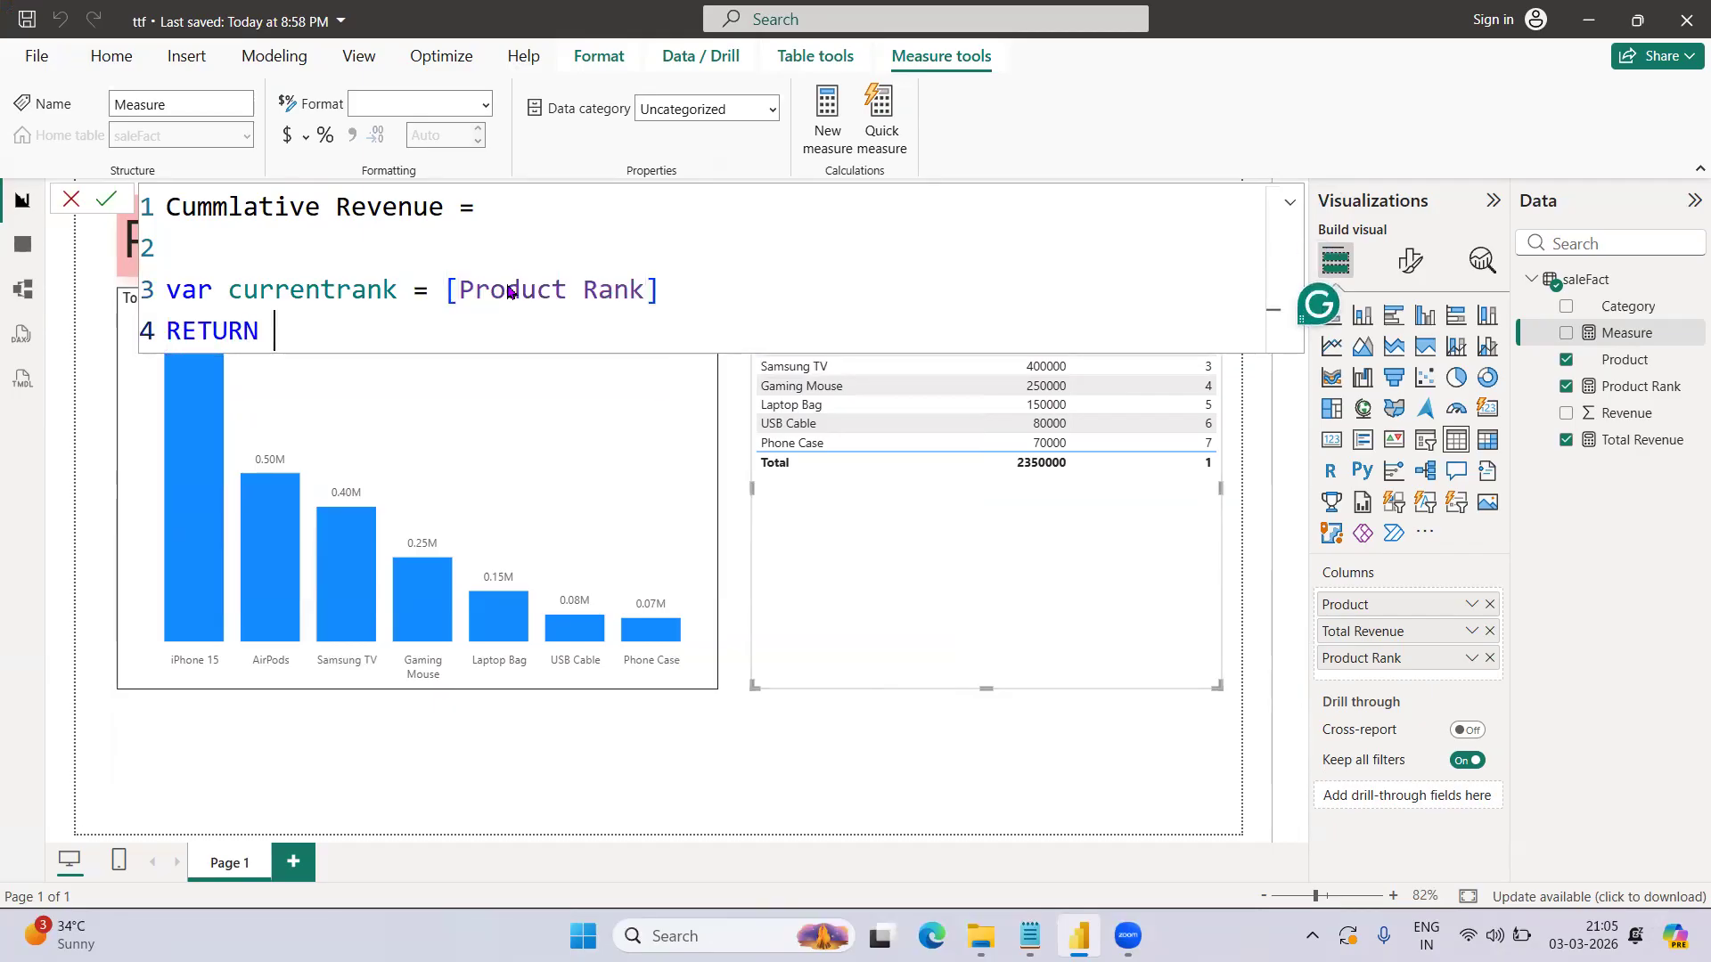
type("sum")
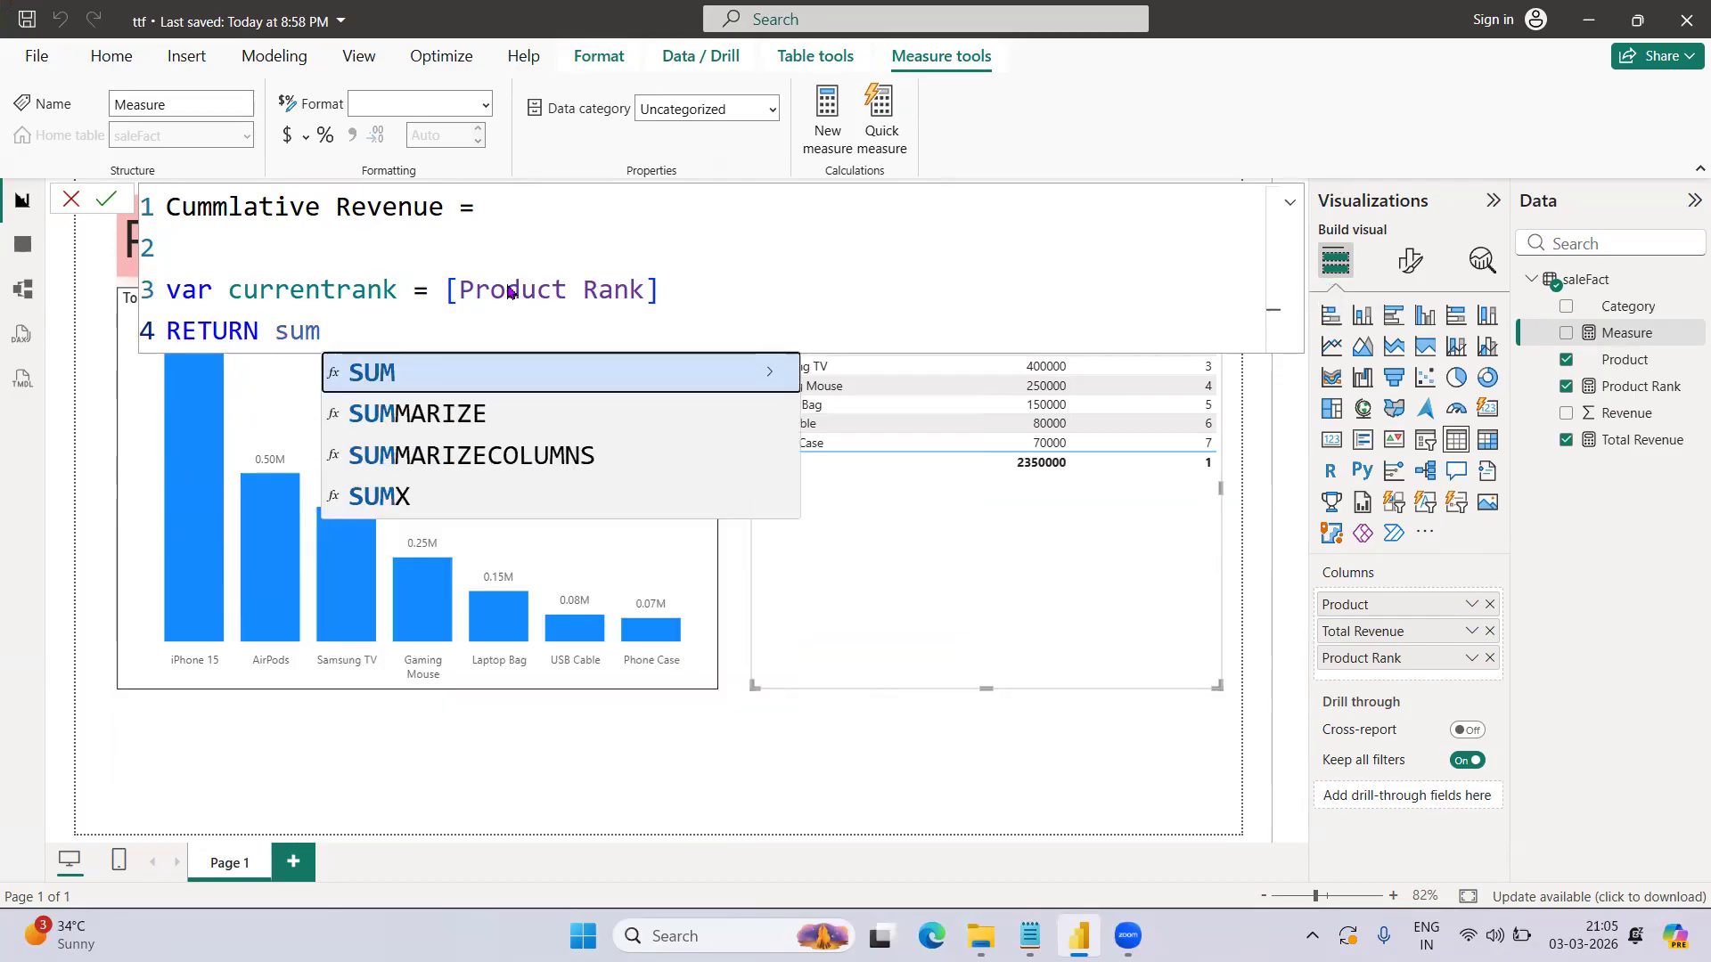
key("Down")
key("Down")
key("Down")
key("Tab")
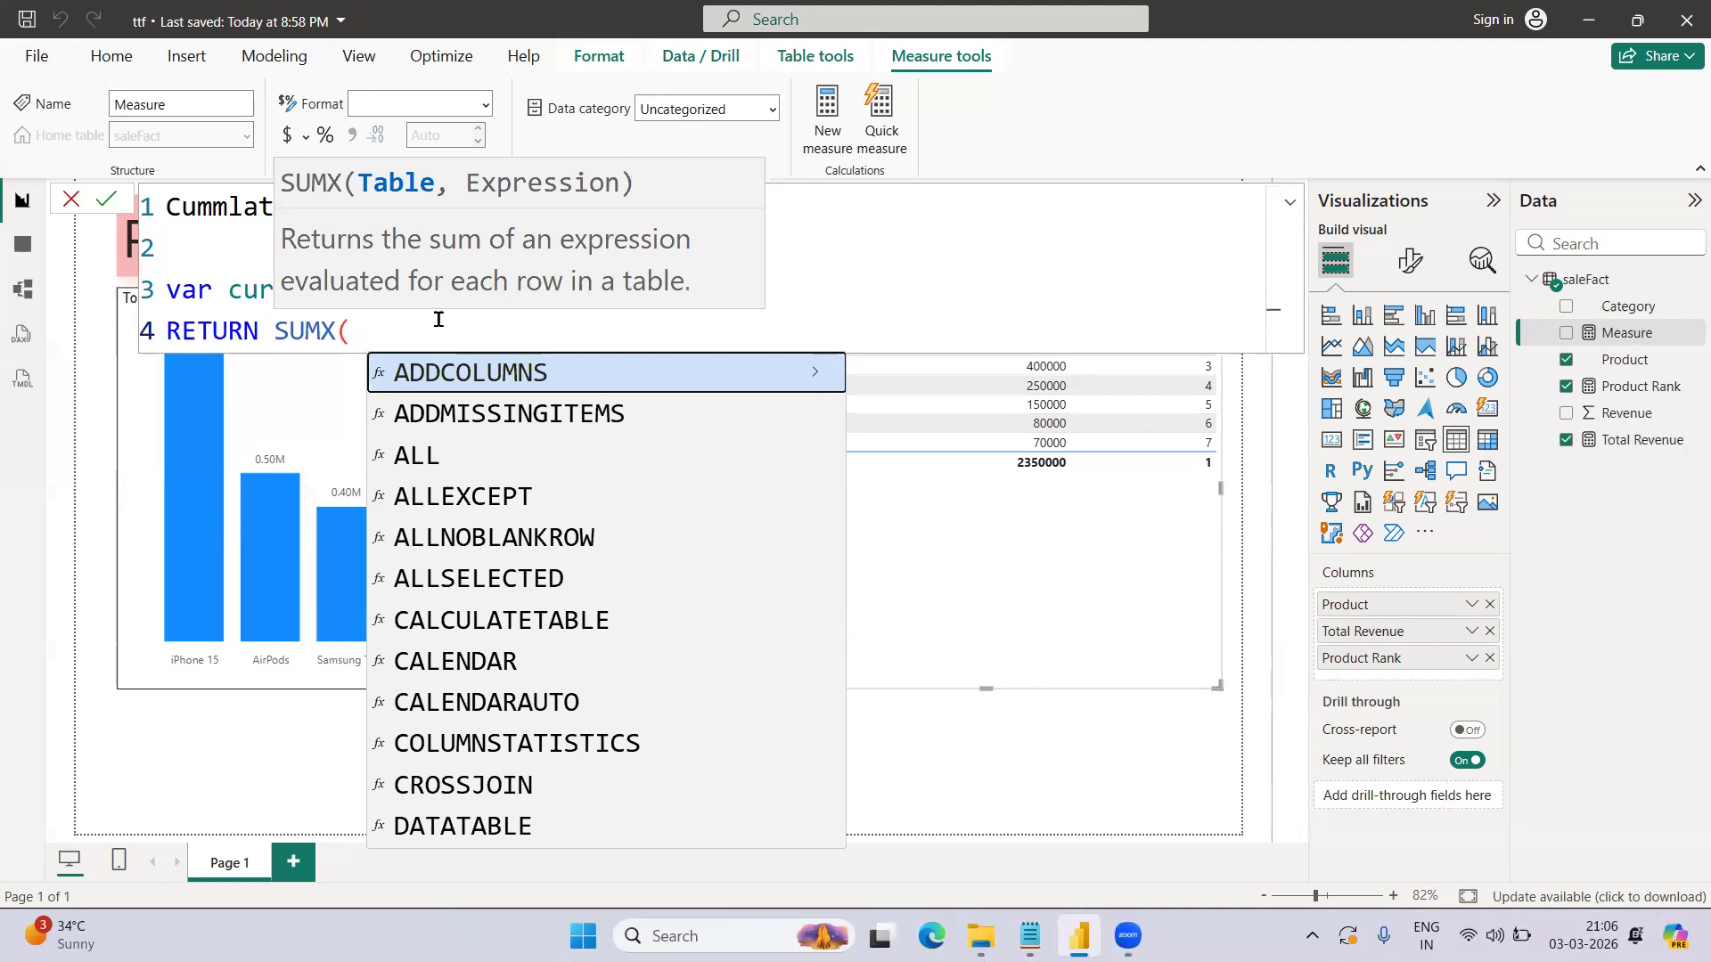
- Enter ALL(saleFact[Product]) as the first SUMX argument, followed by a comma
type("all")
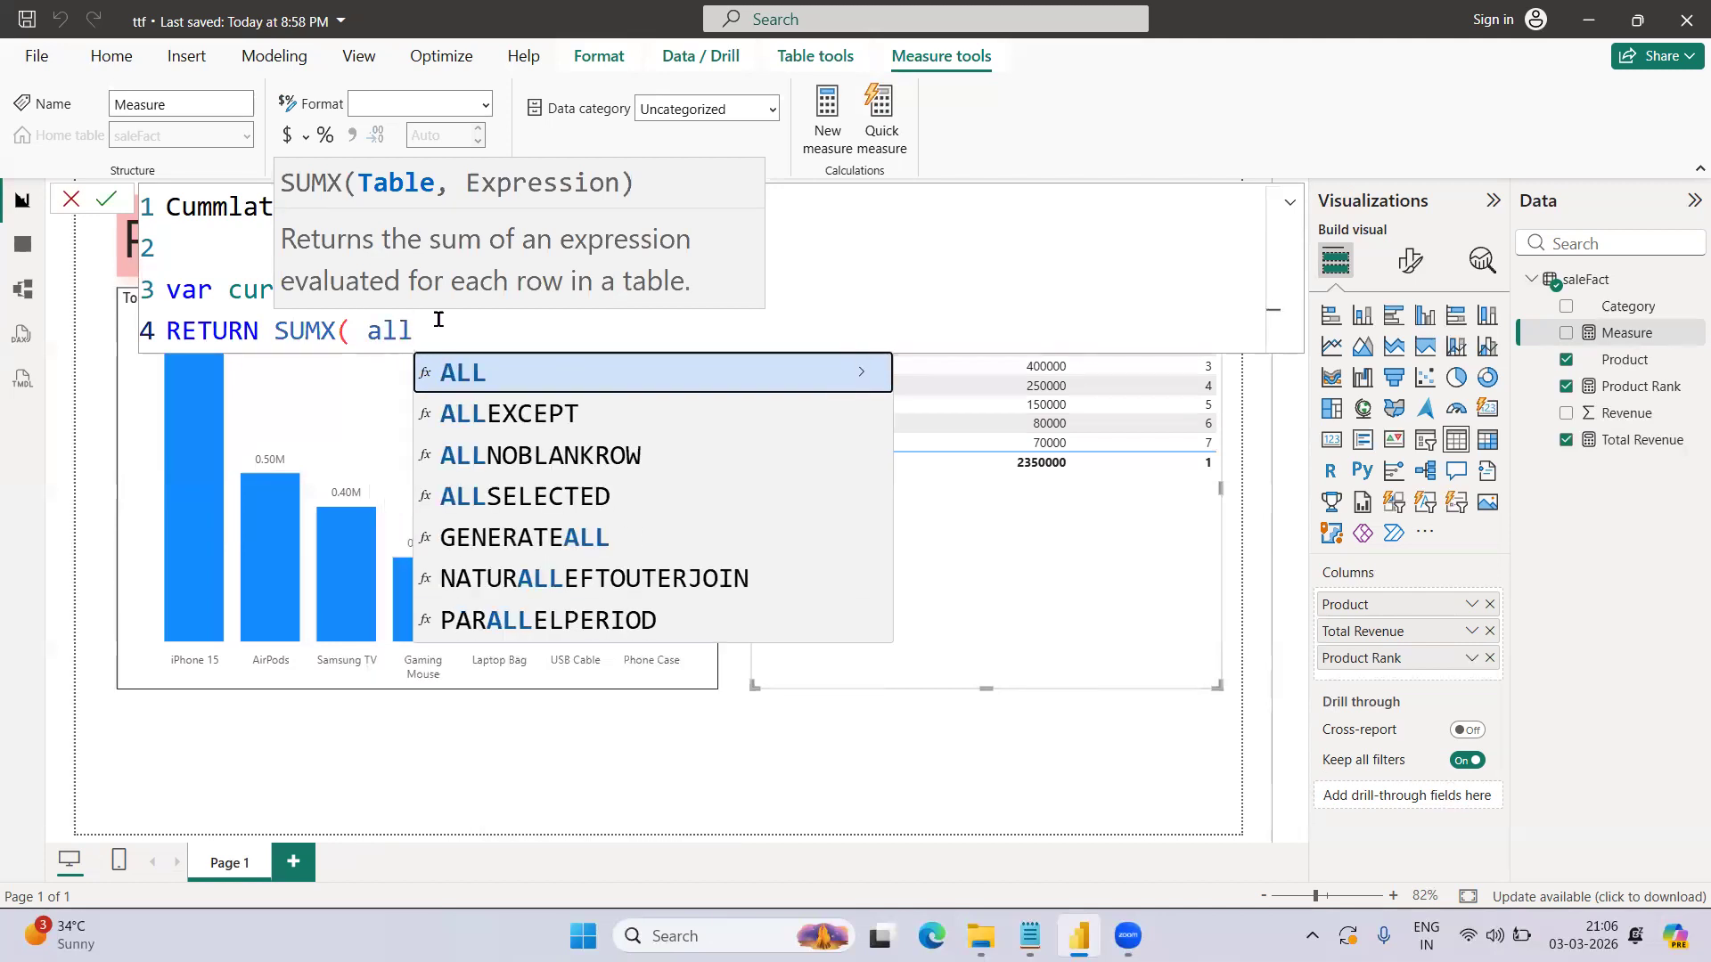
key("Tab")
type("sal")
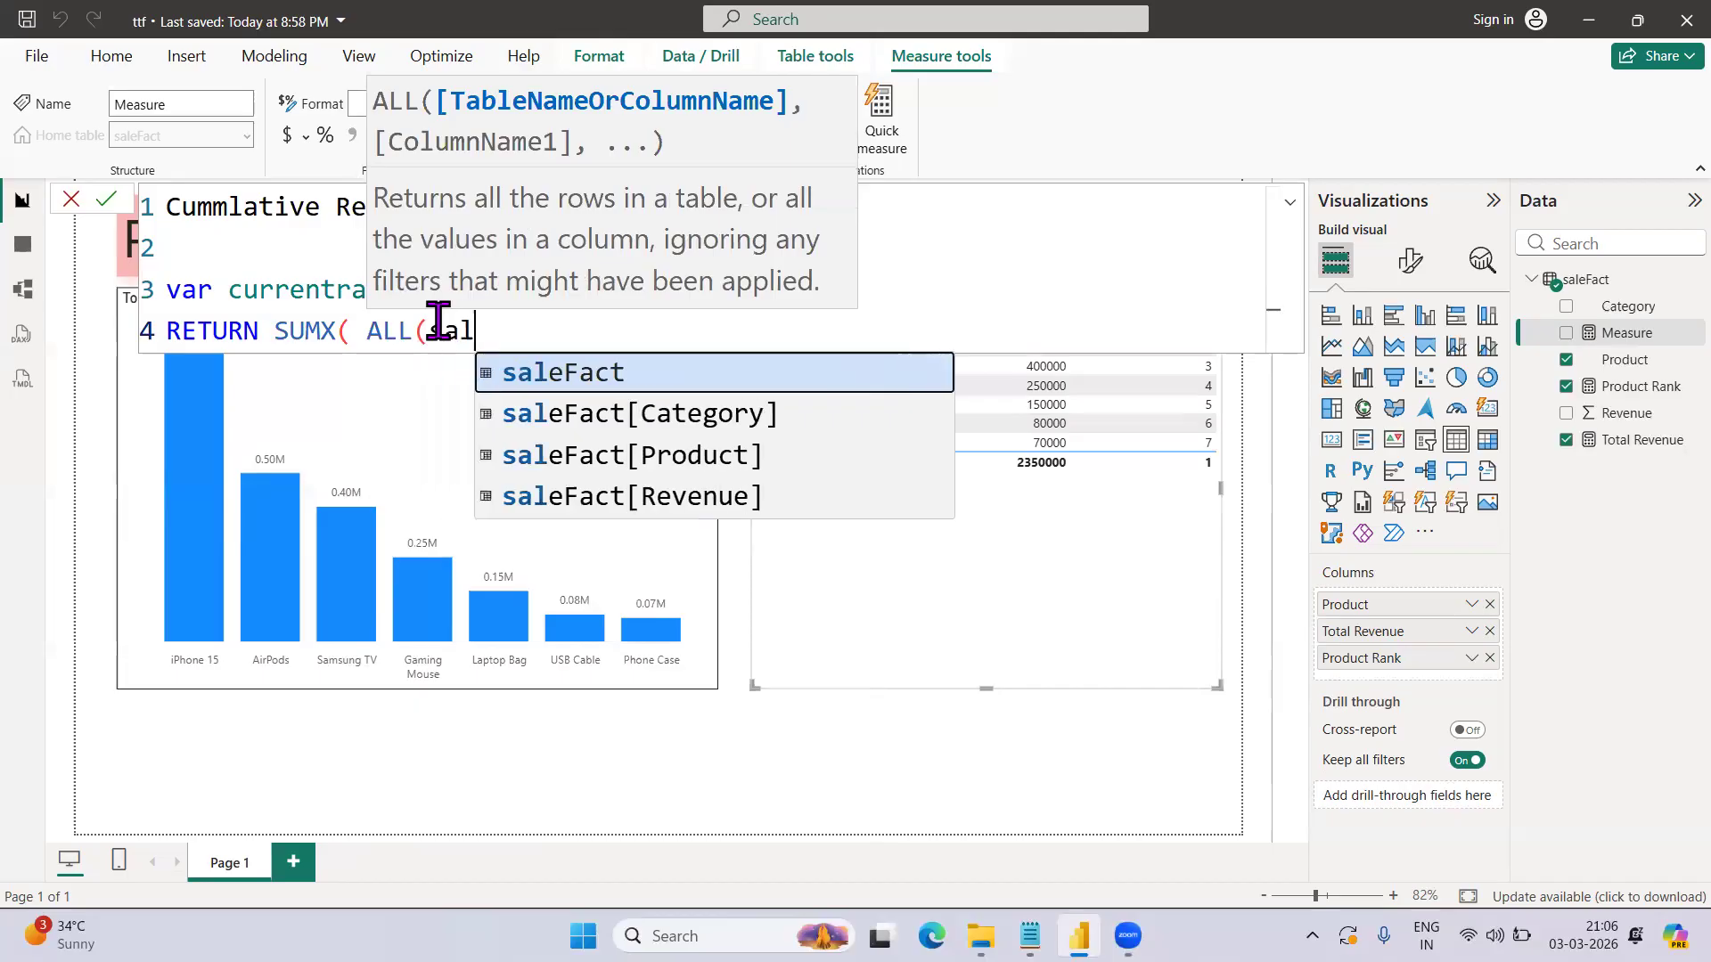
key("Down")
key("Down")
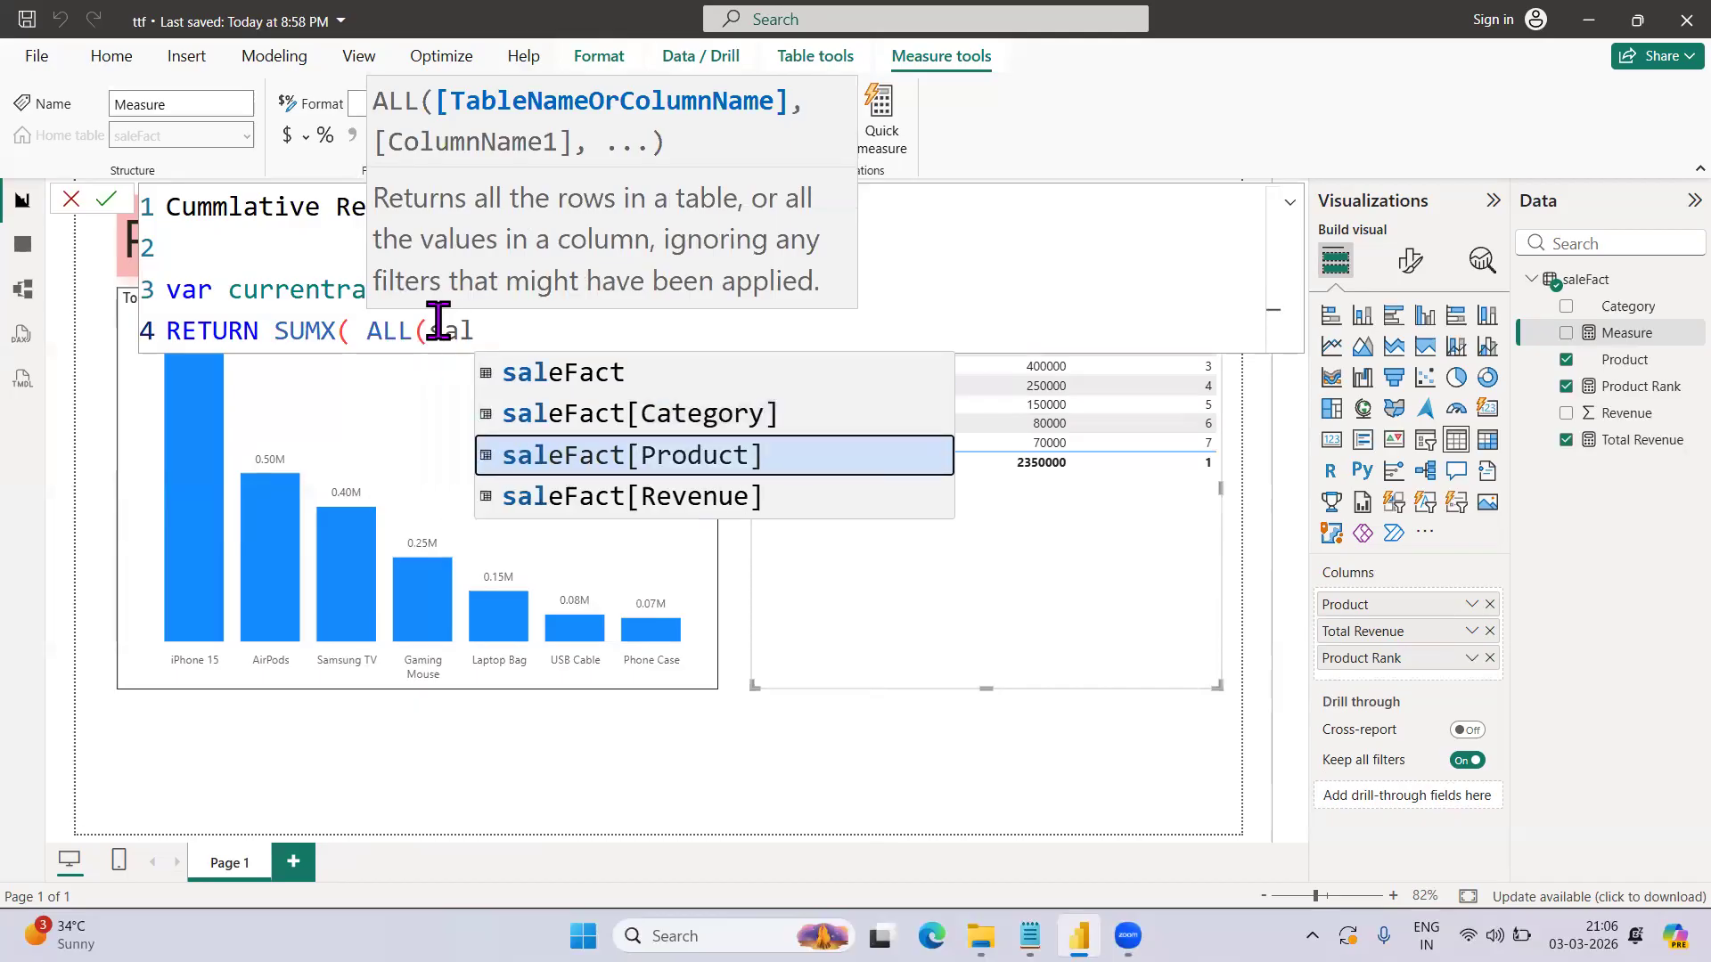
key("Tab")
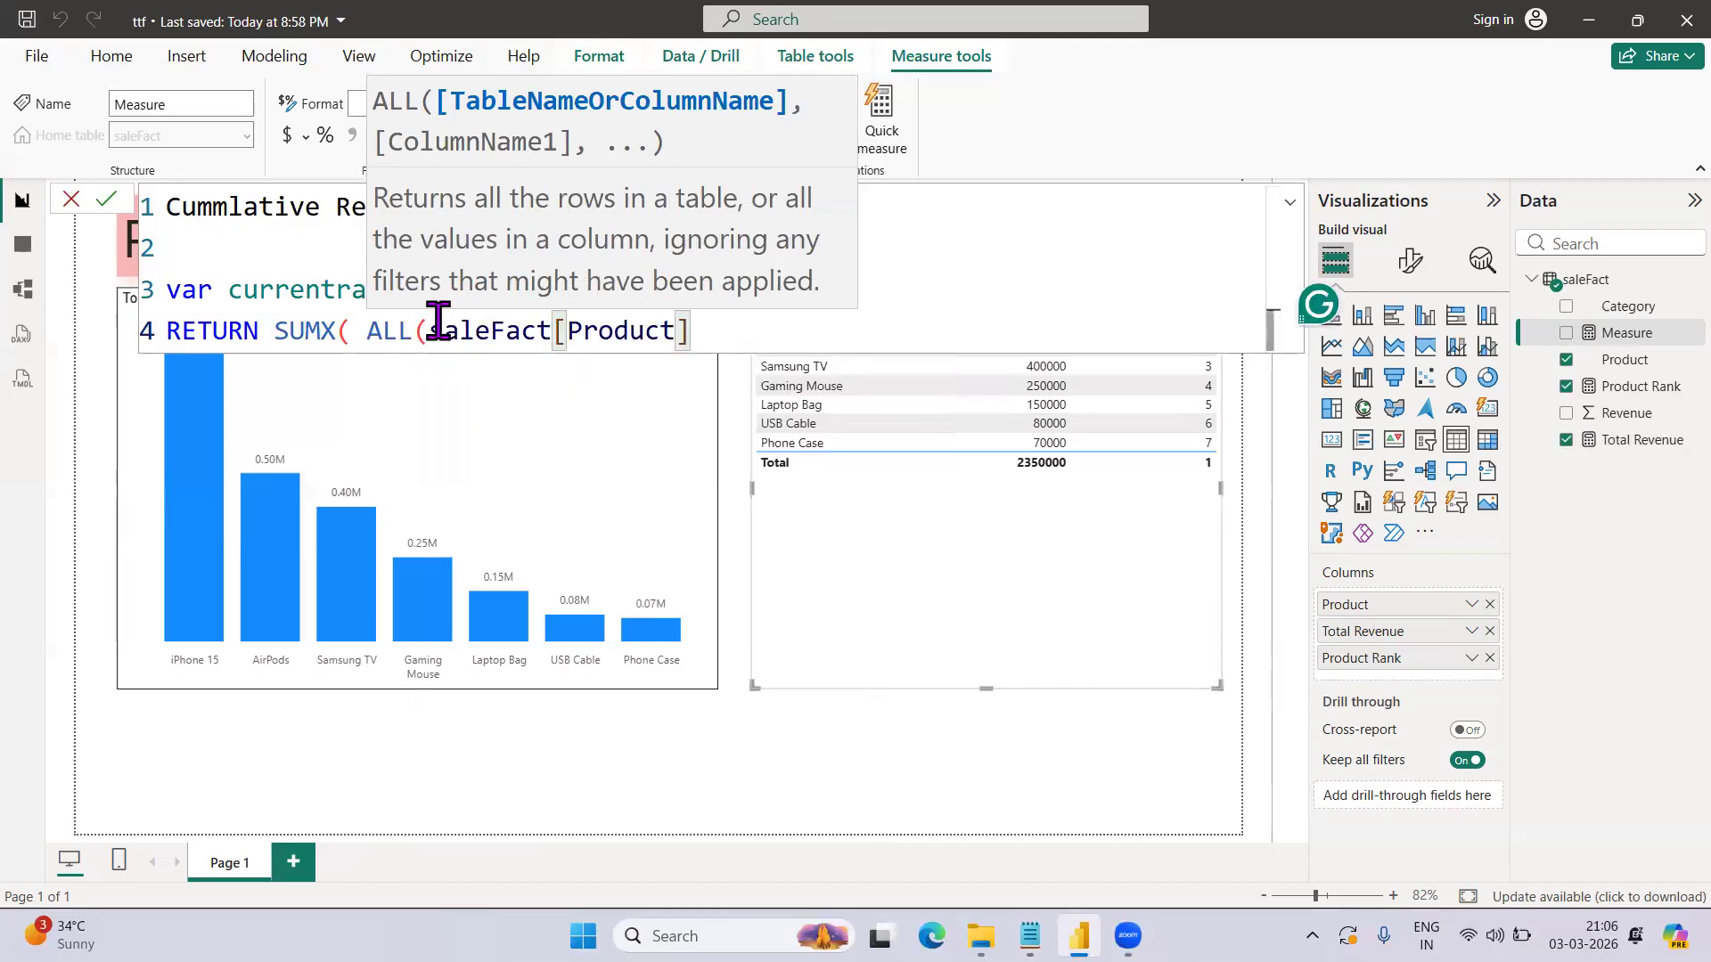
type("),")
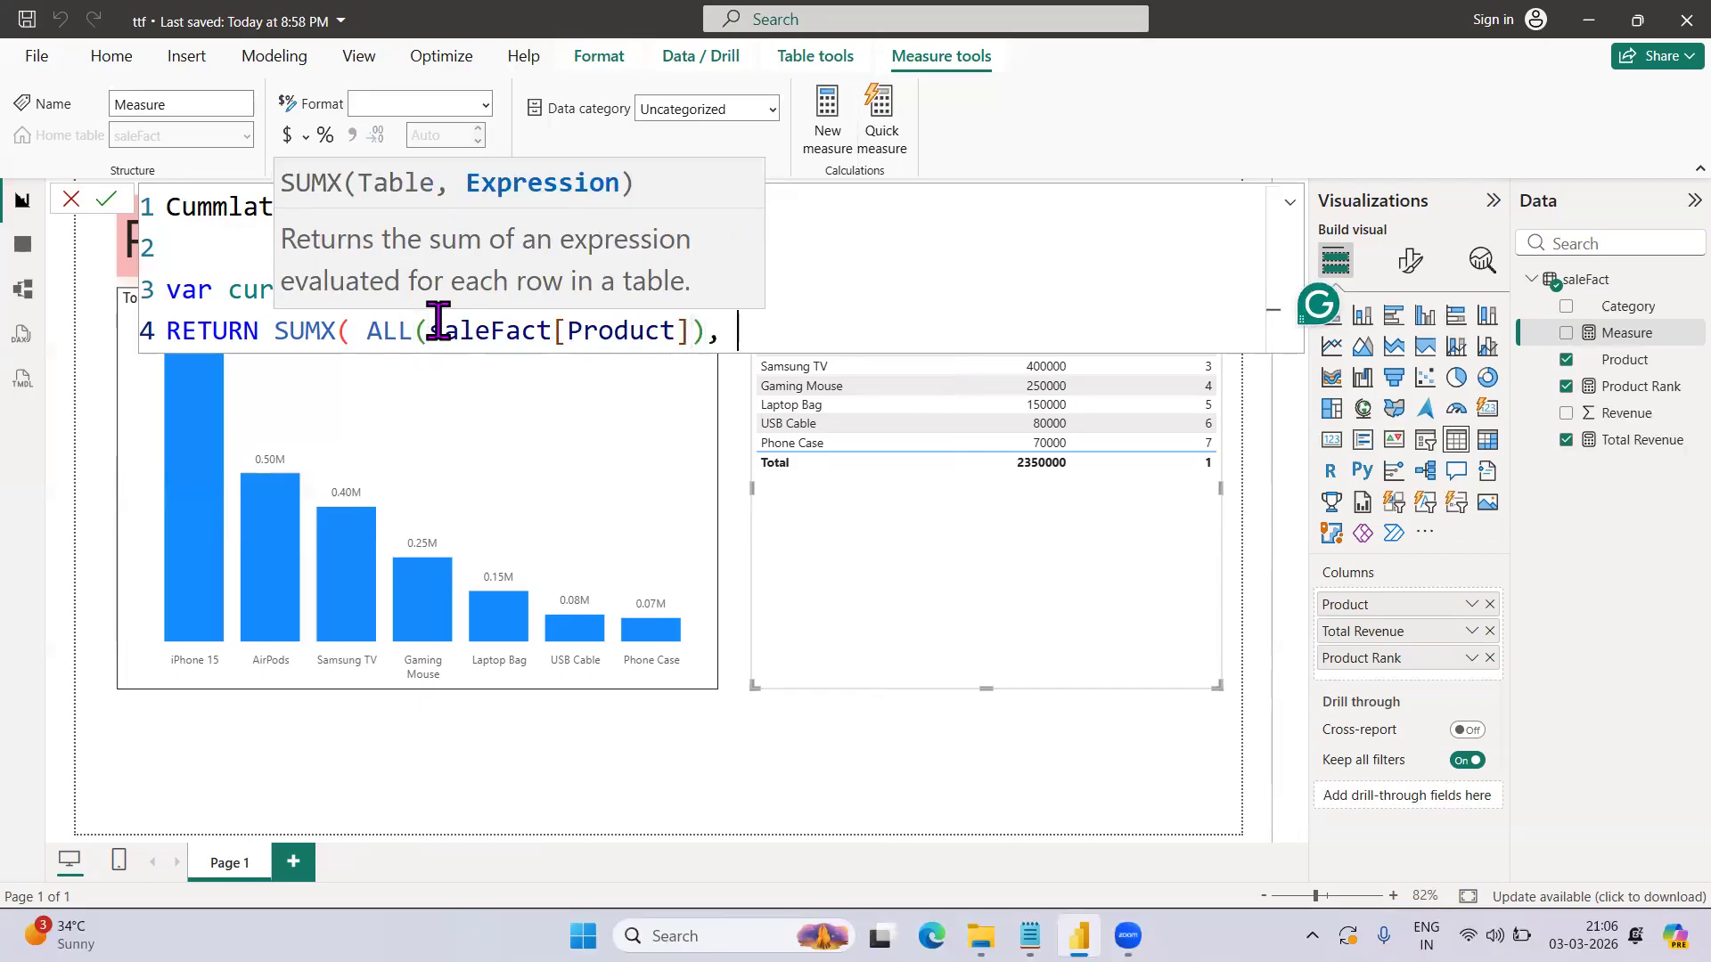
- Add the condition [Product Rank] <= currentrank on an indented line, close it with a parenthesis and comma, and begin another line
key("shift+Return")
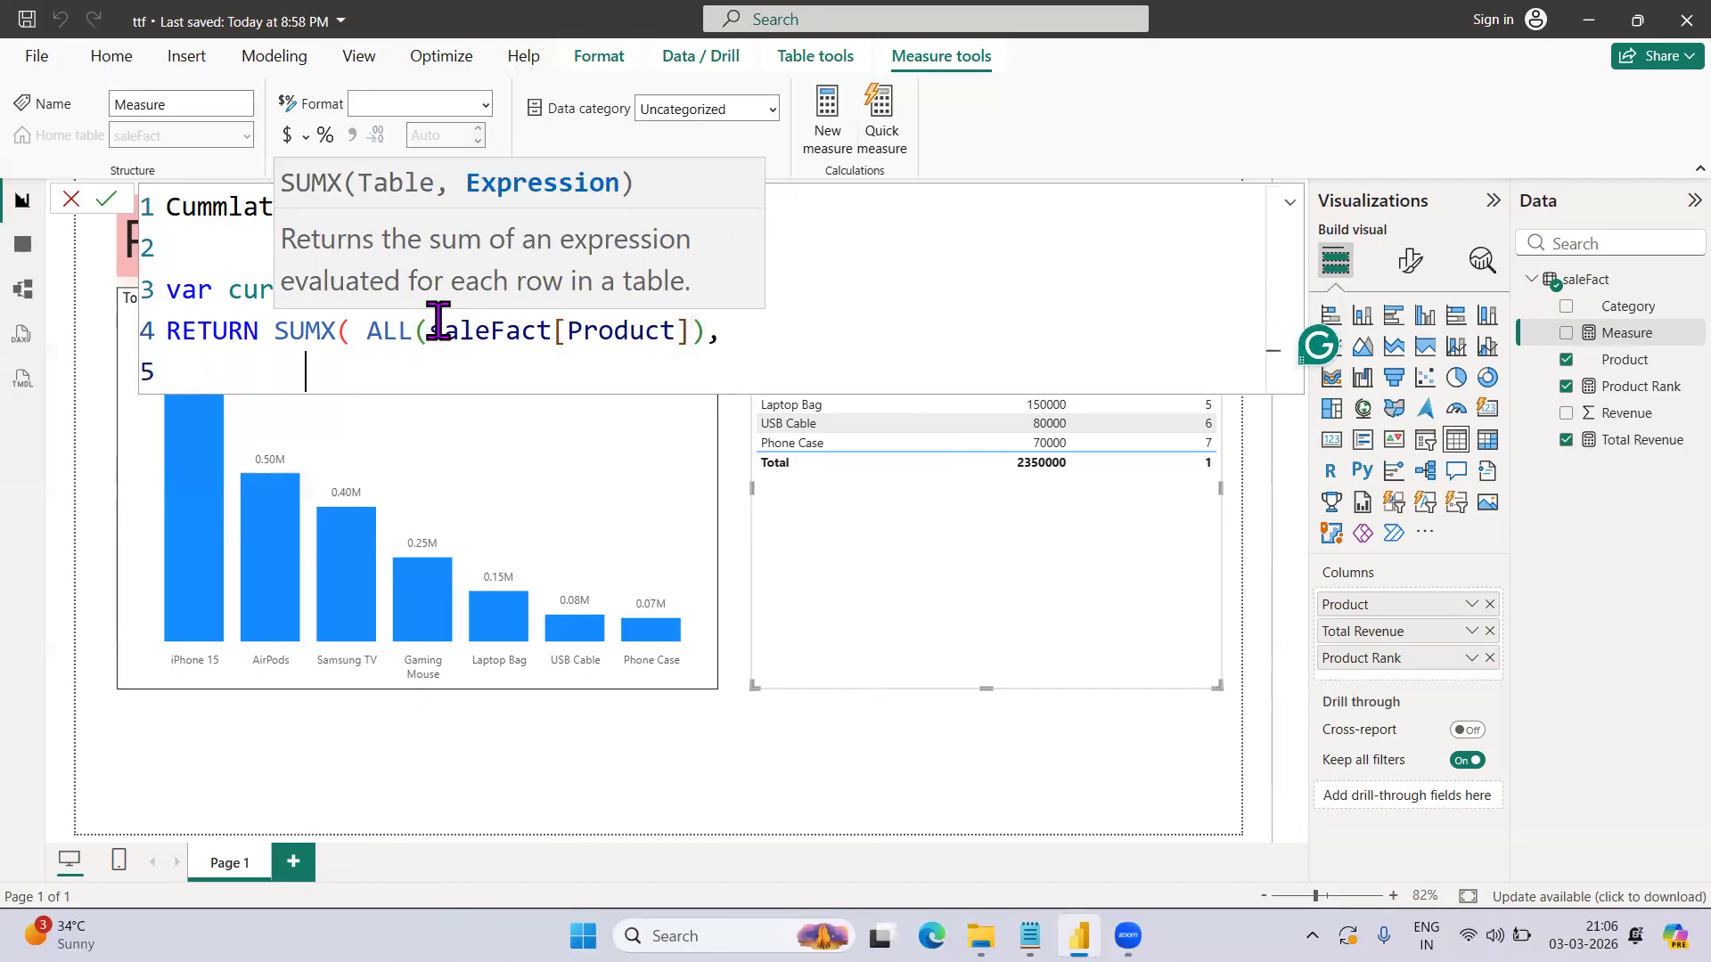
key("Tab")
type("pro")
key("Tab")
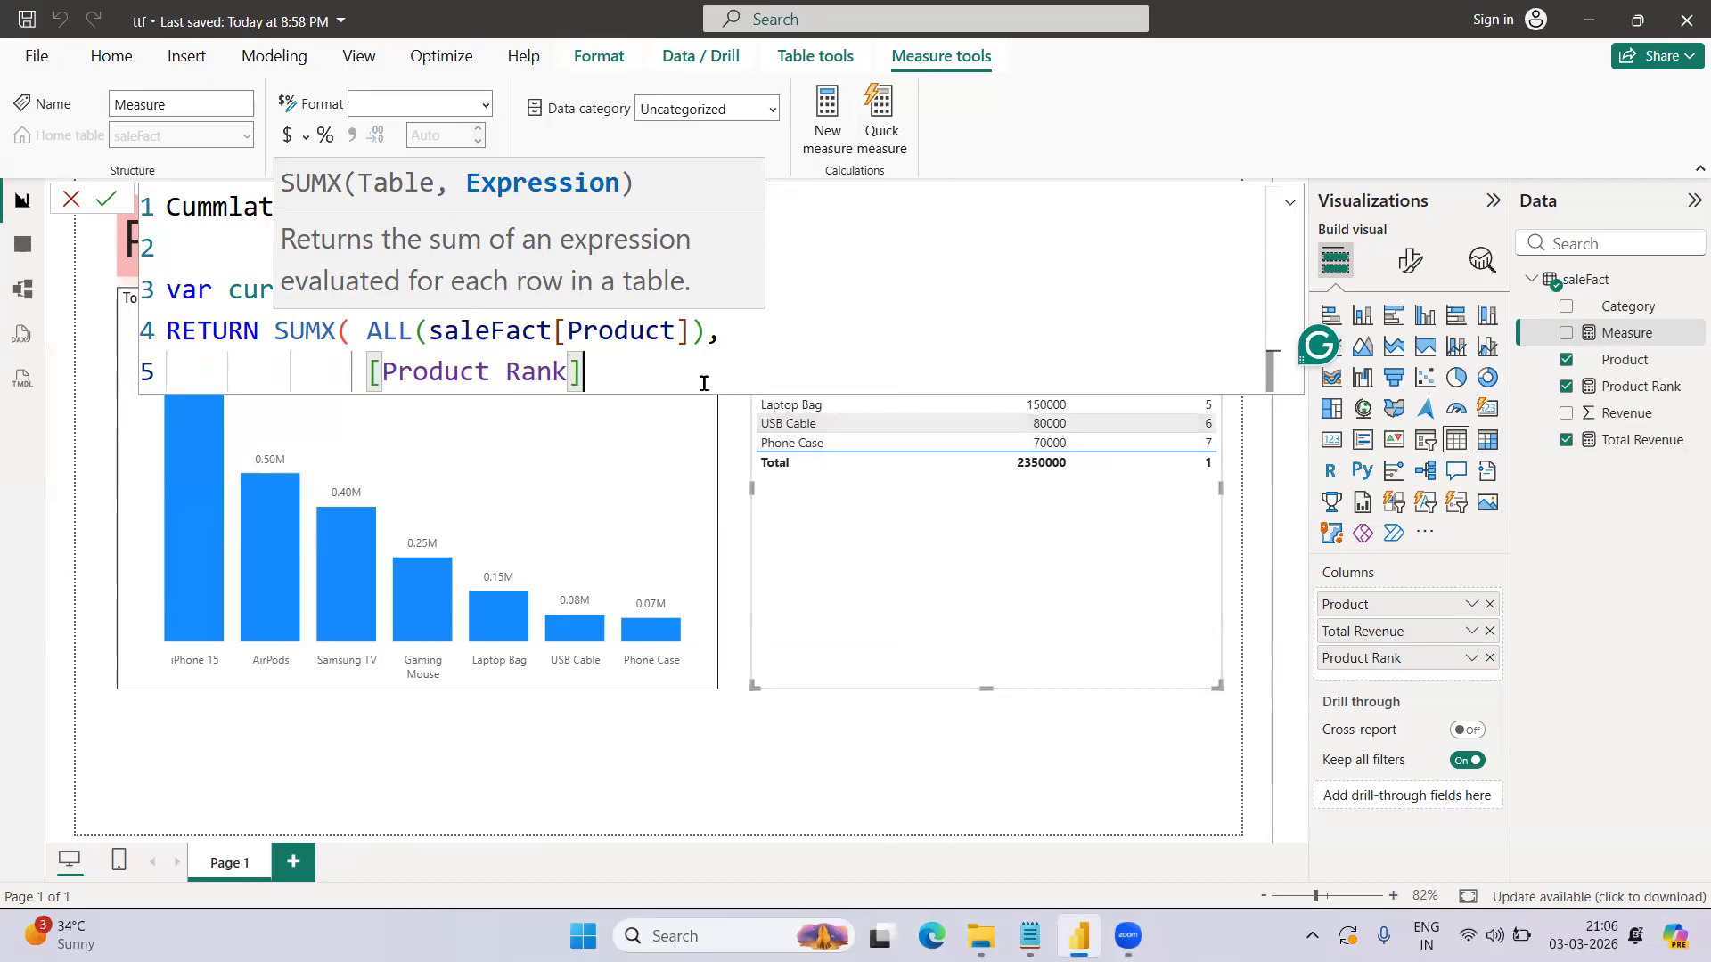
type("<= ")
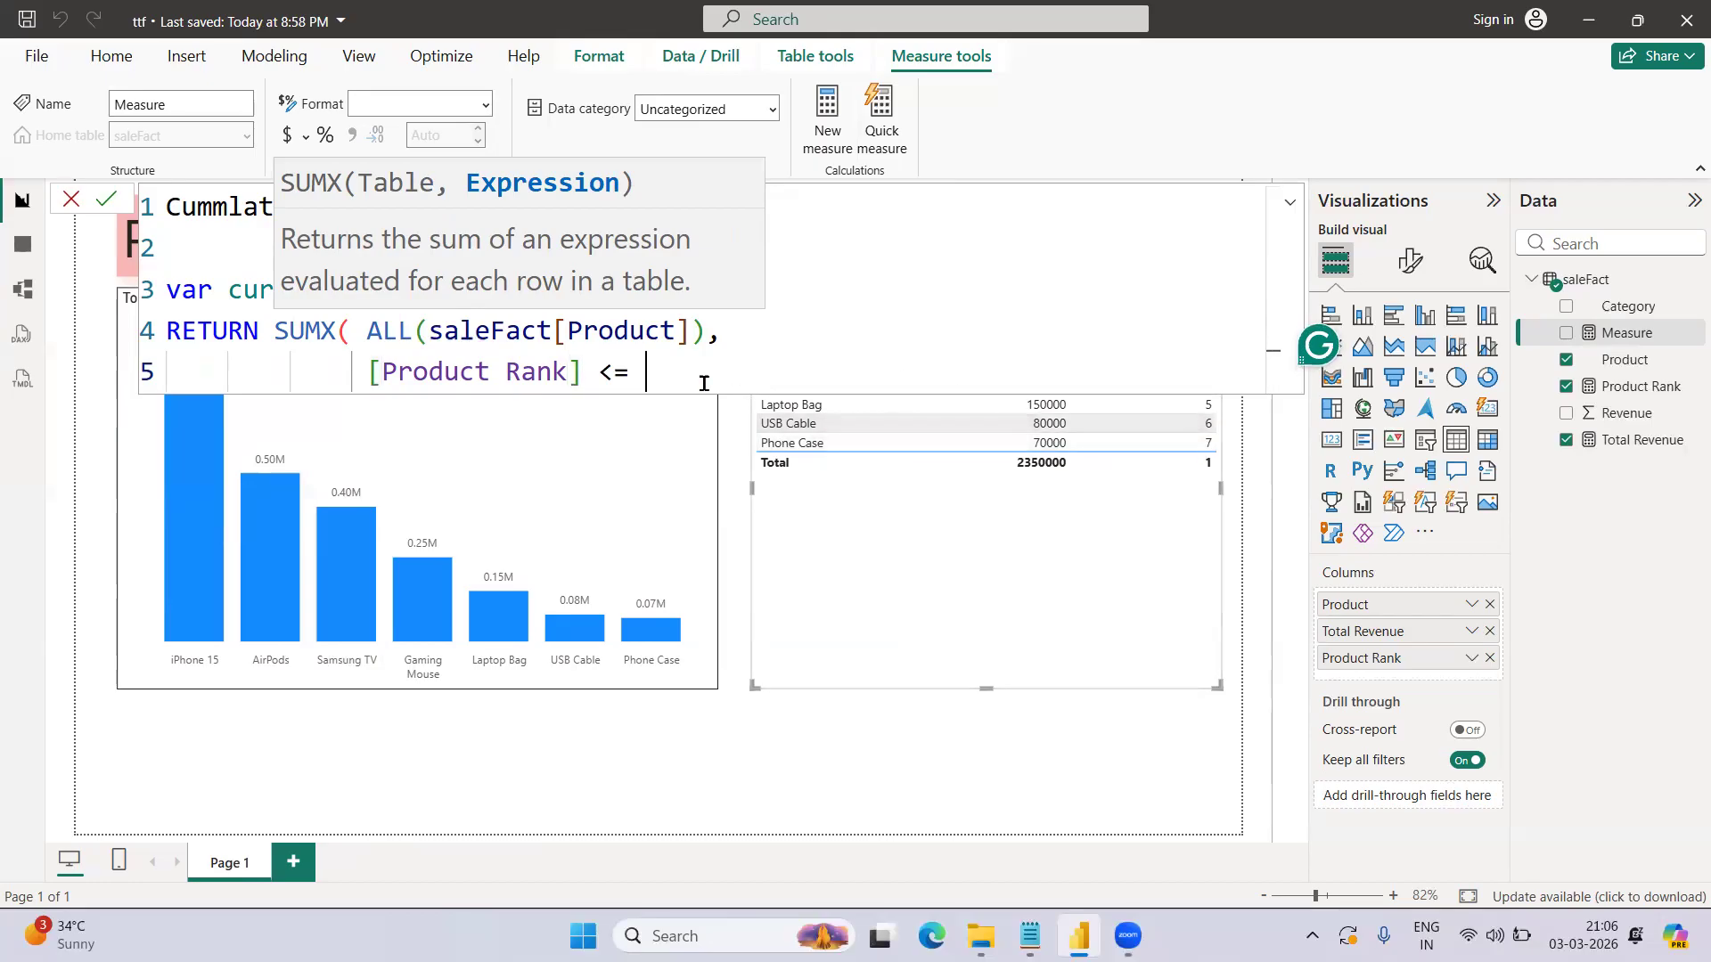
type("curr")
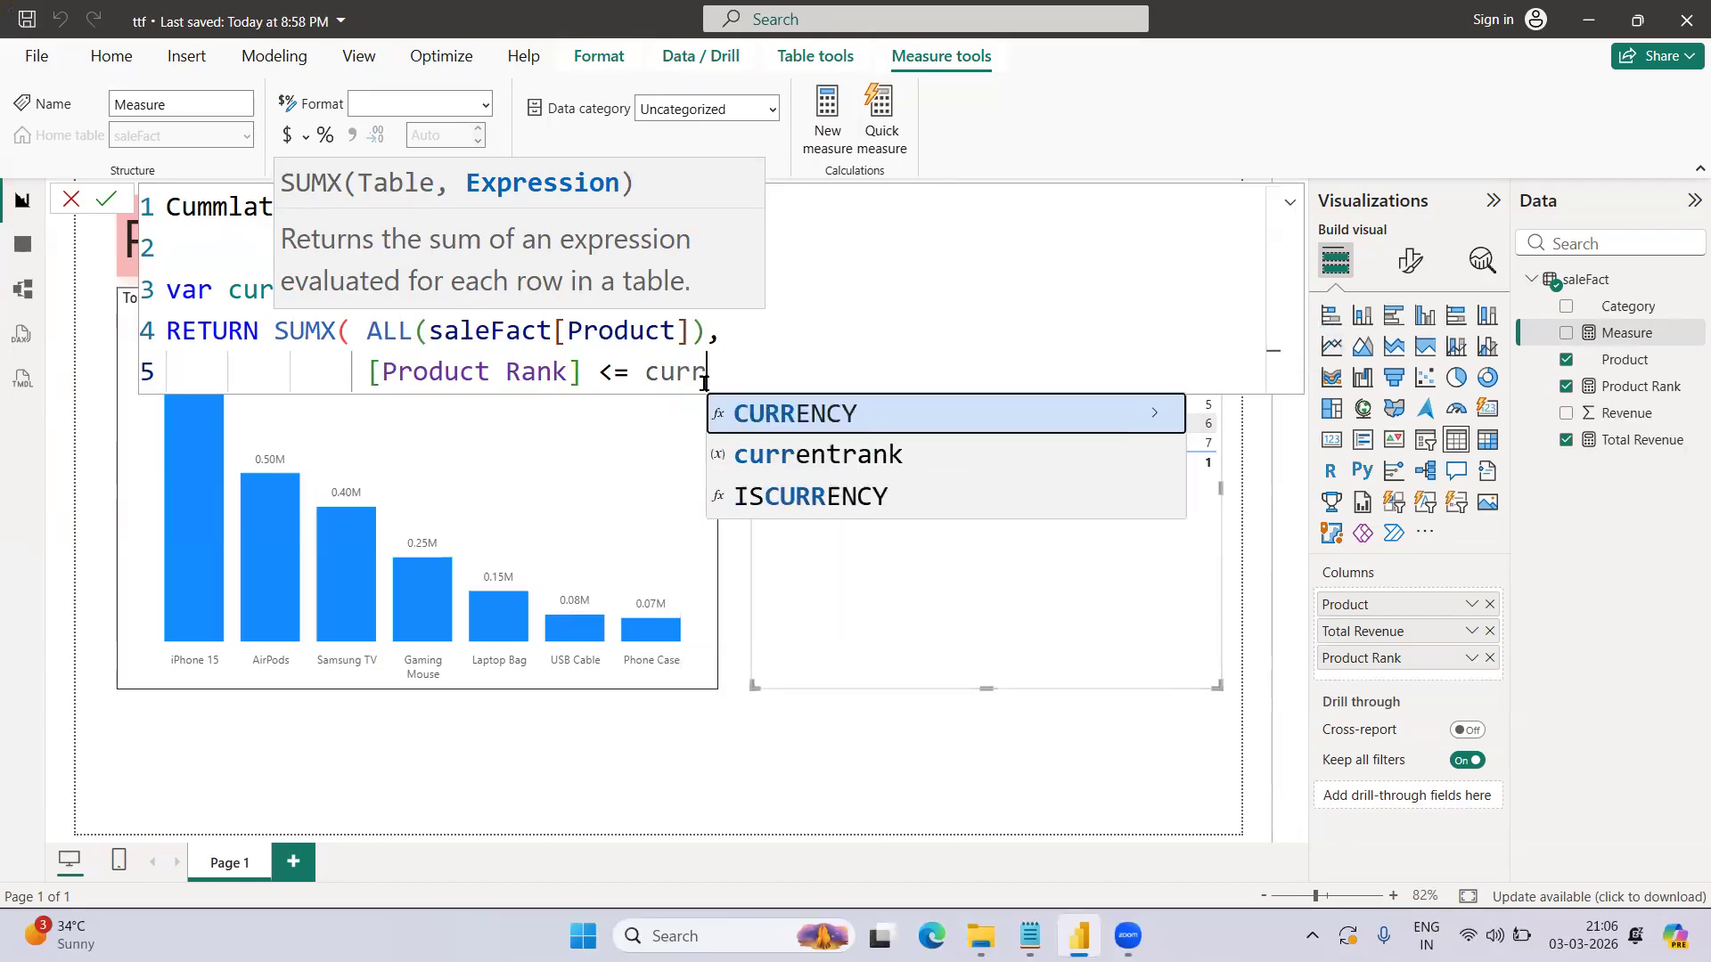
key("BackSpace")
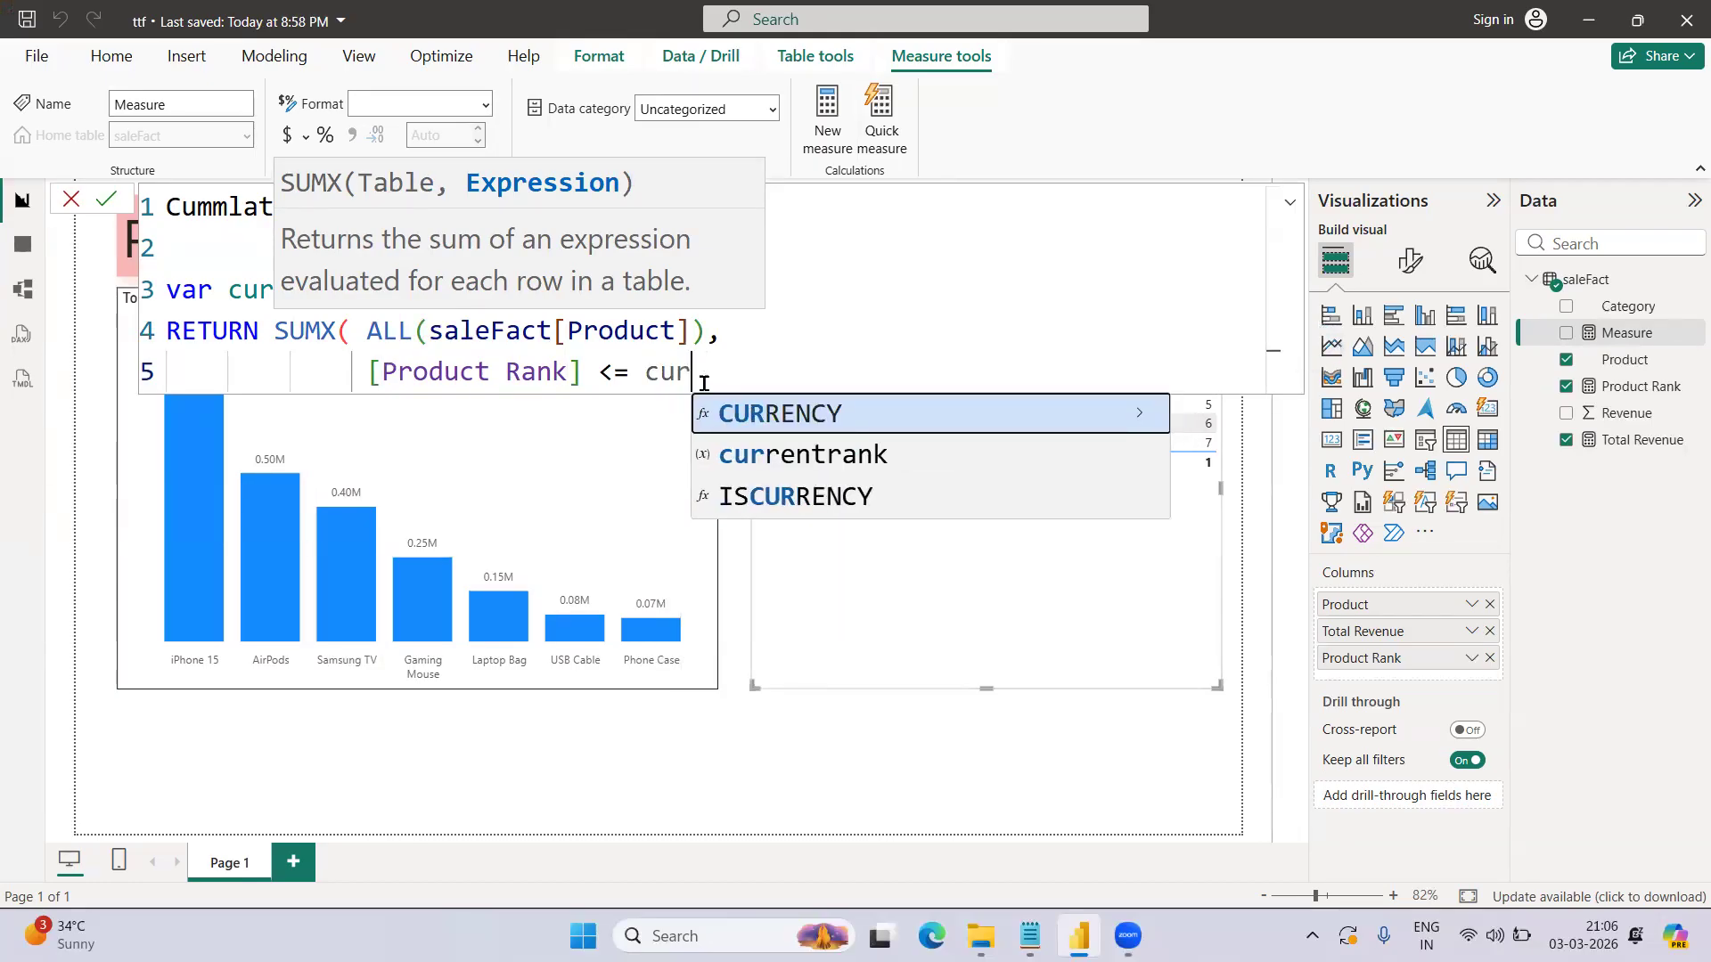
double_click(251, 294)
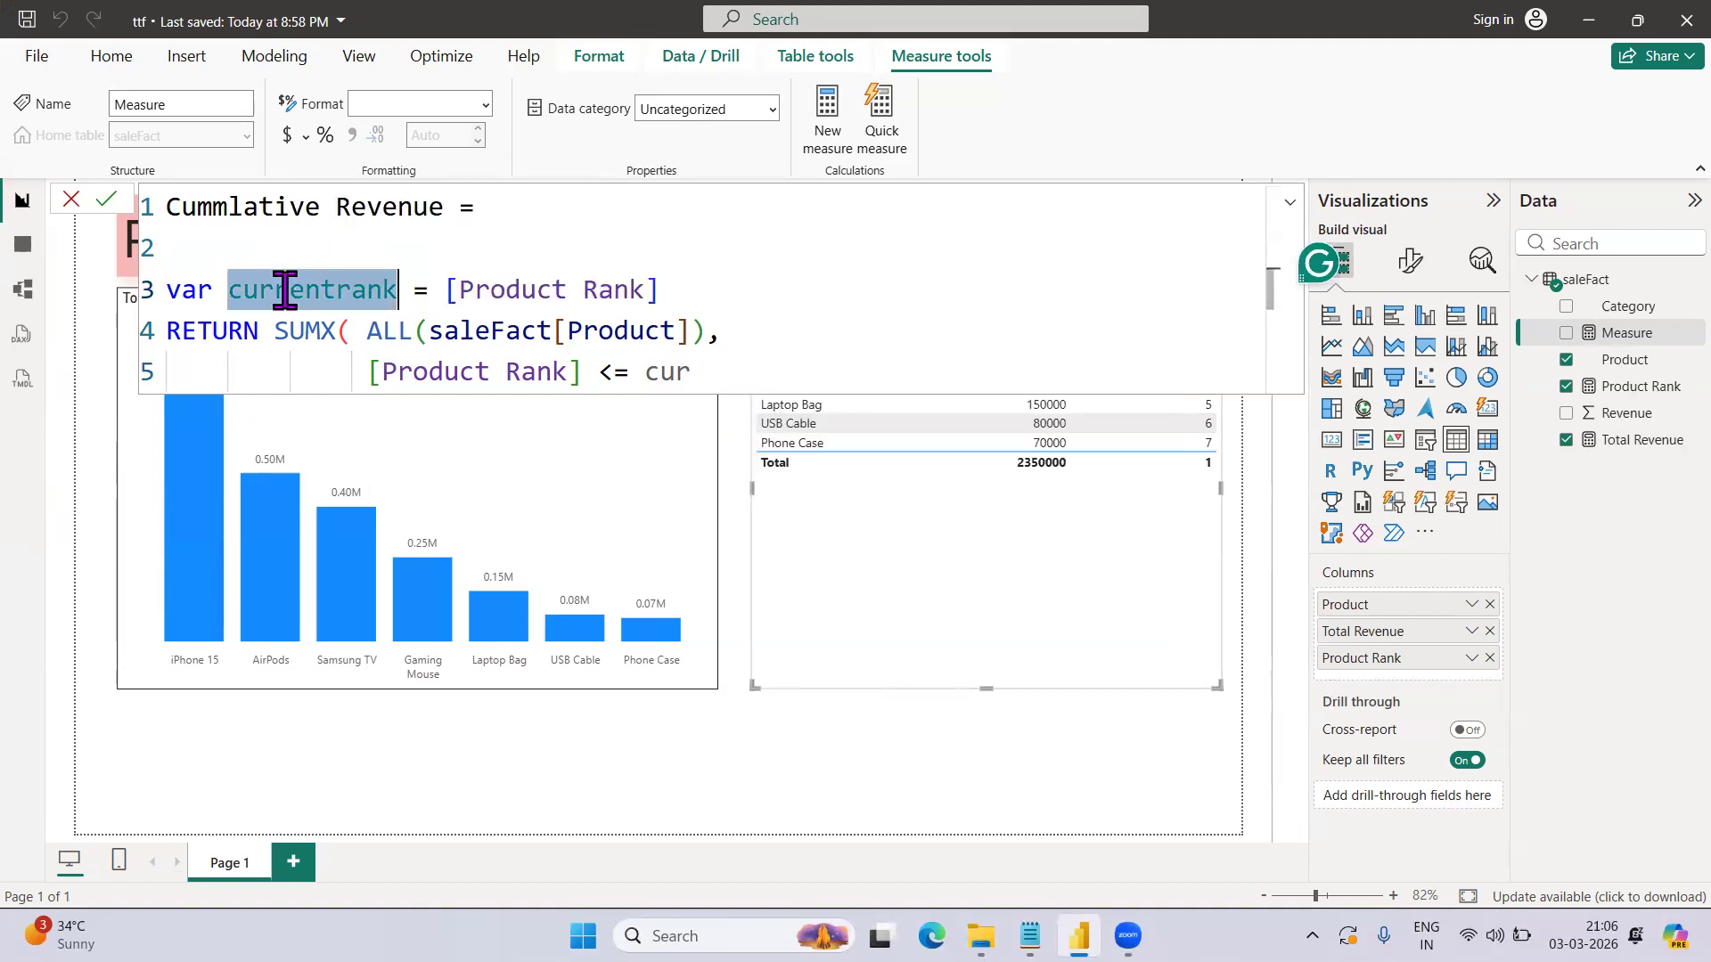
key("ctrl+c")
double_click(680, 369)
key("ctrl+v")
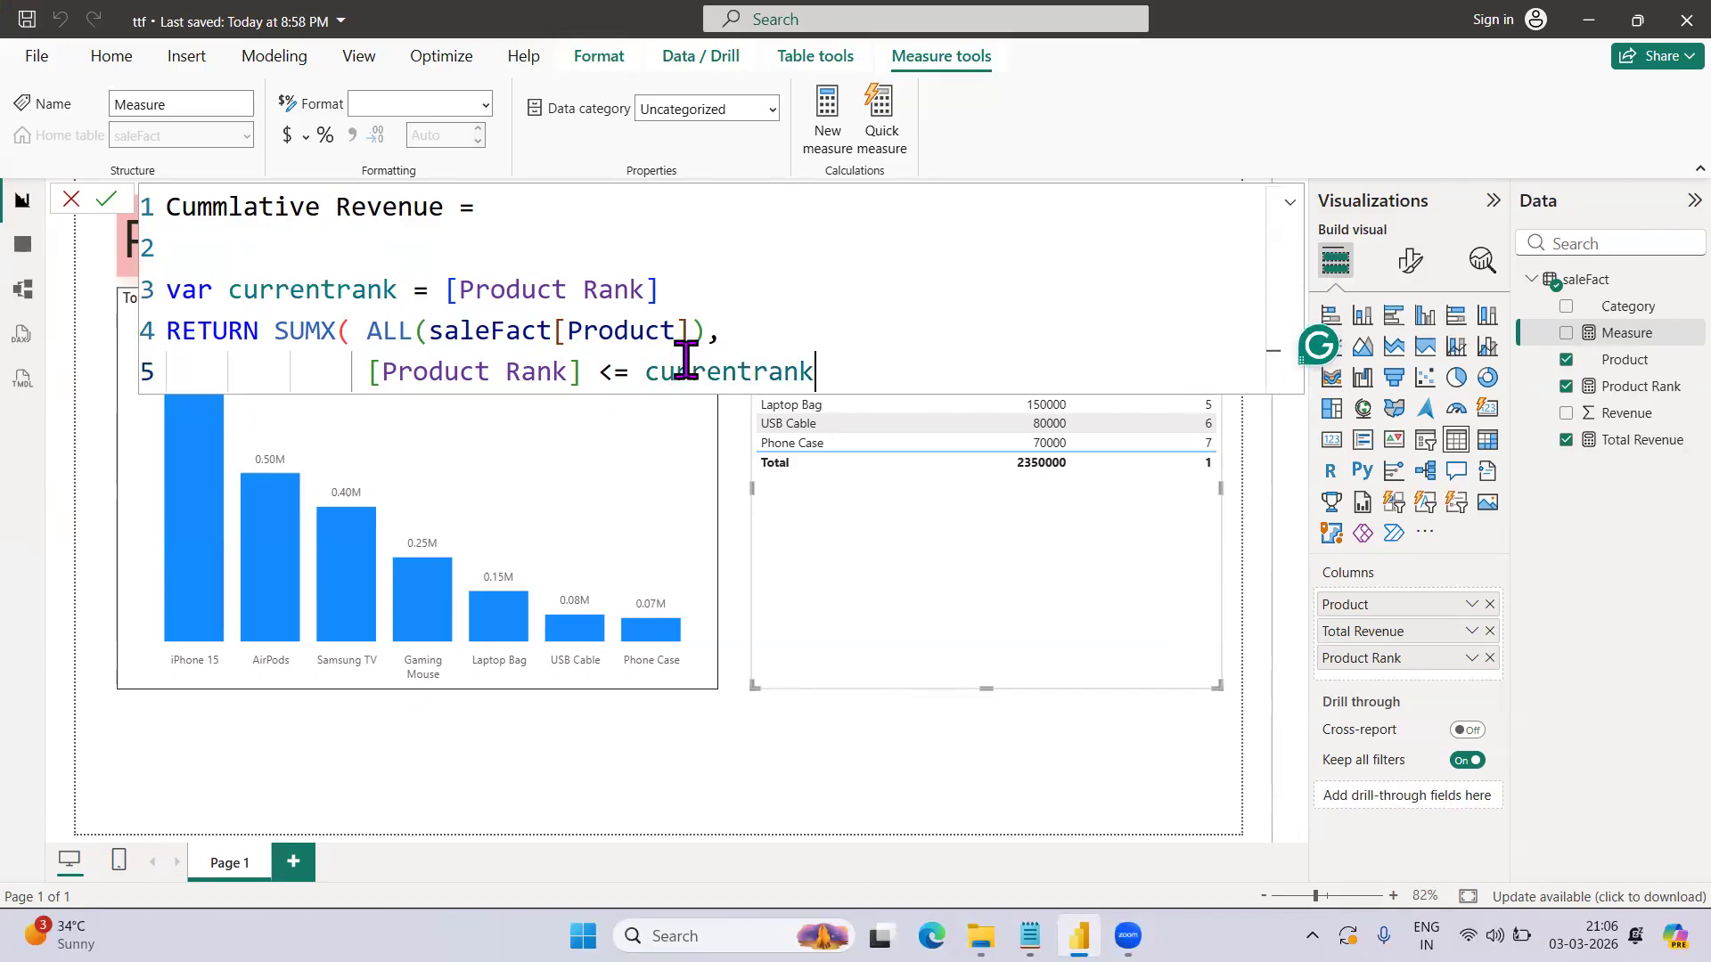
type("),")
key("shift+Return")
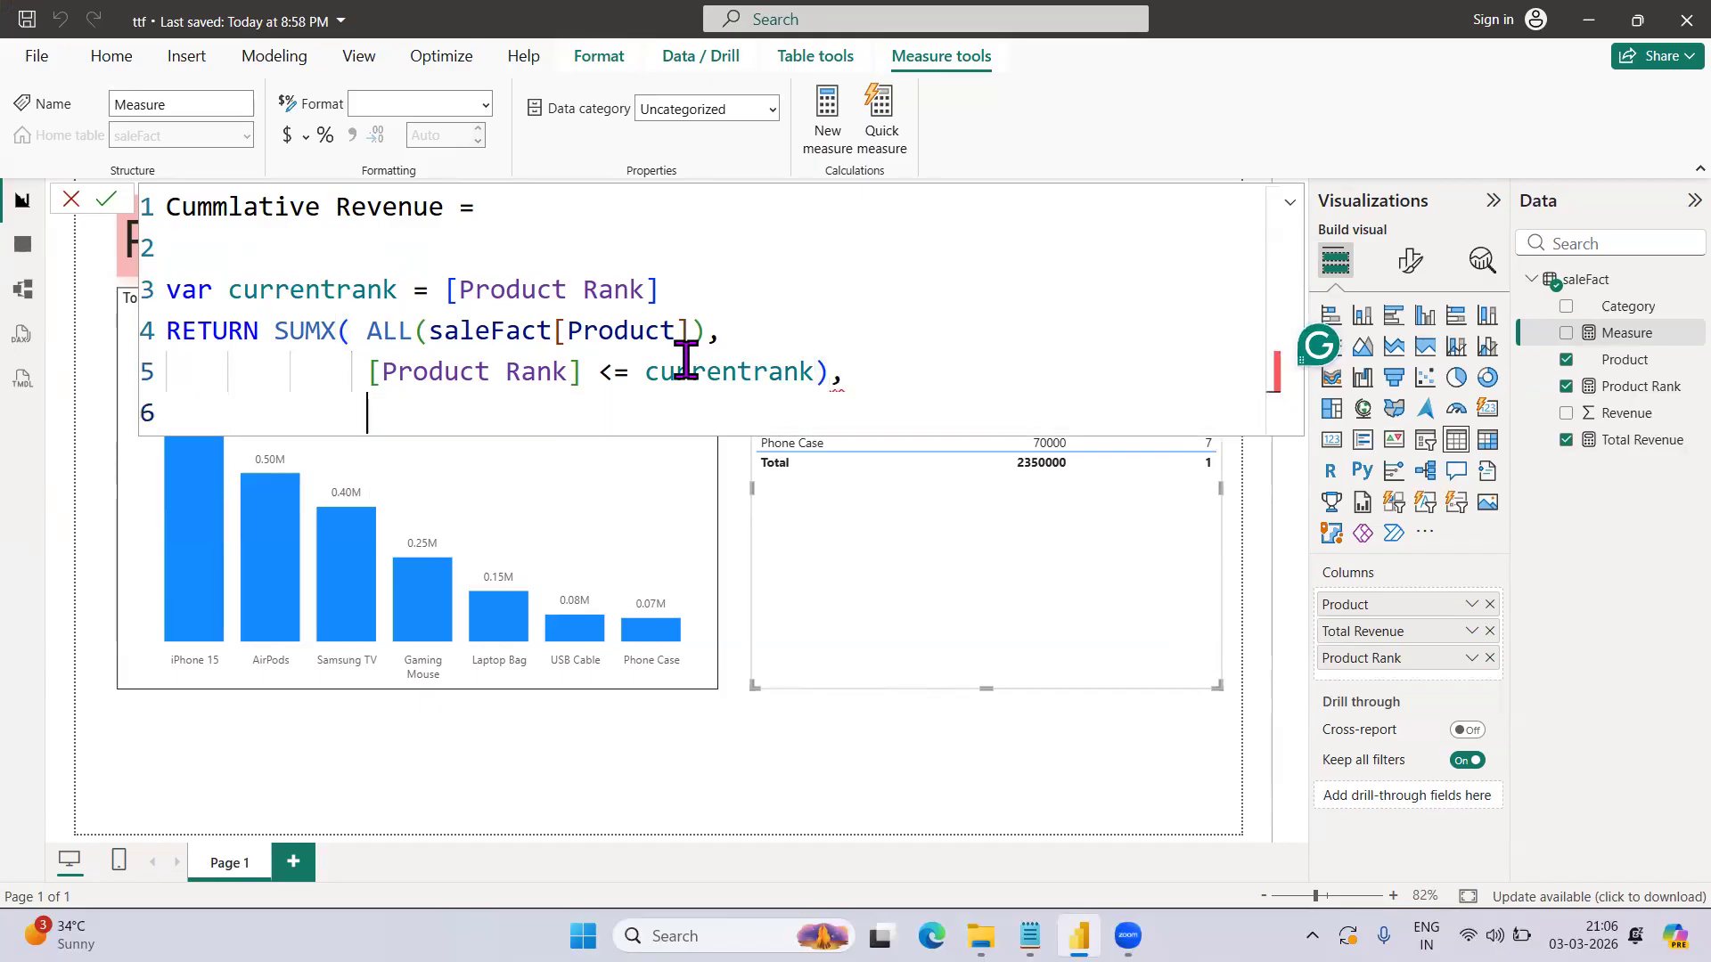
type("total")
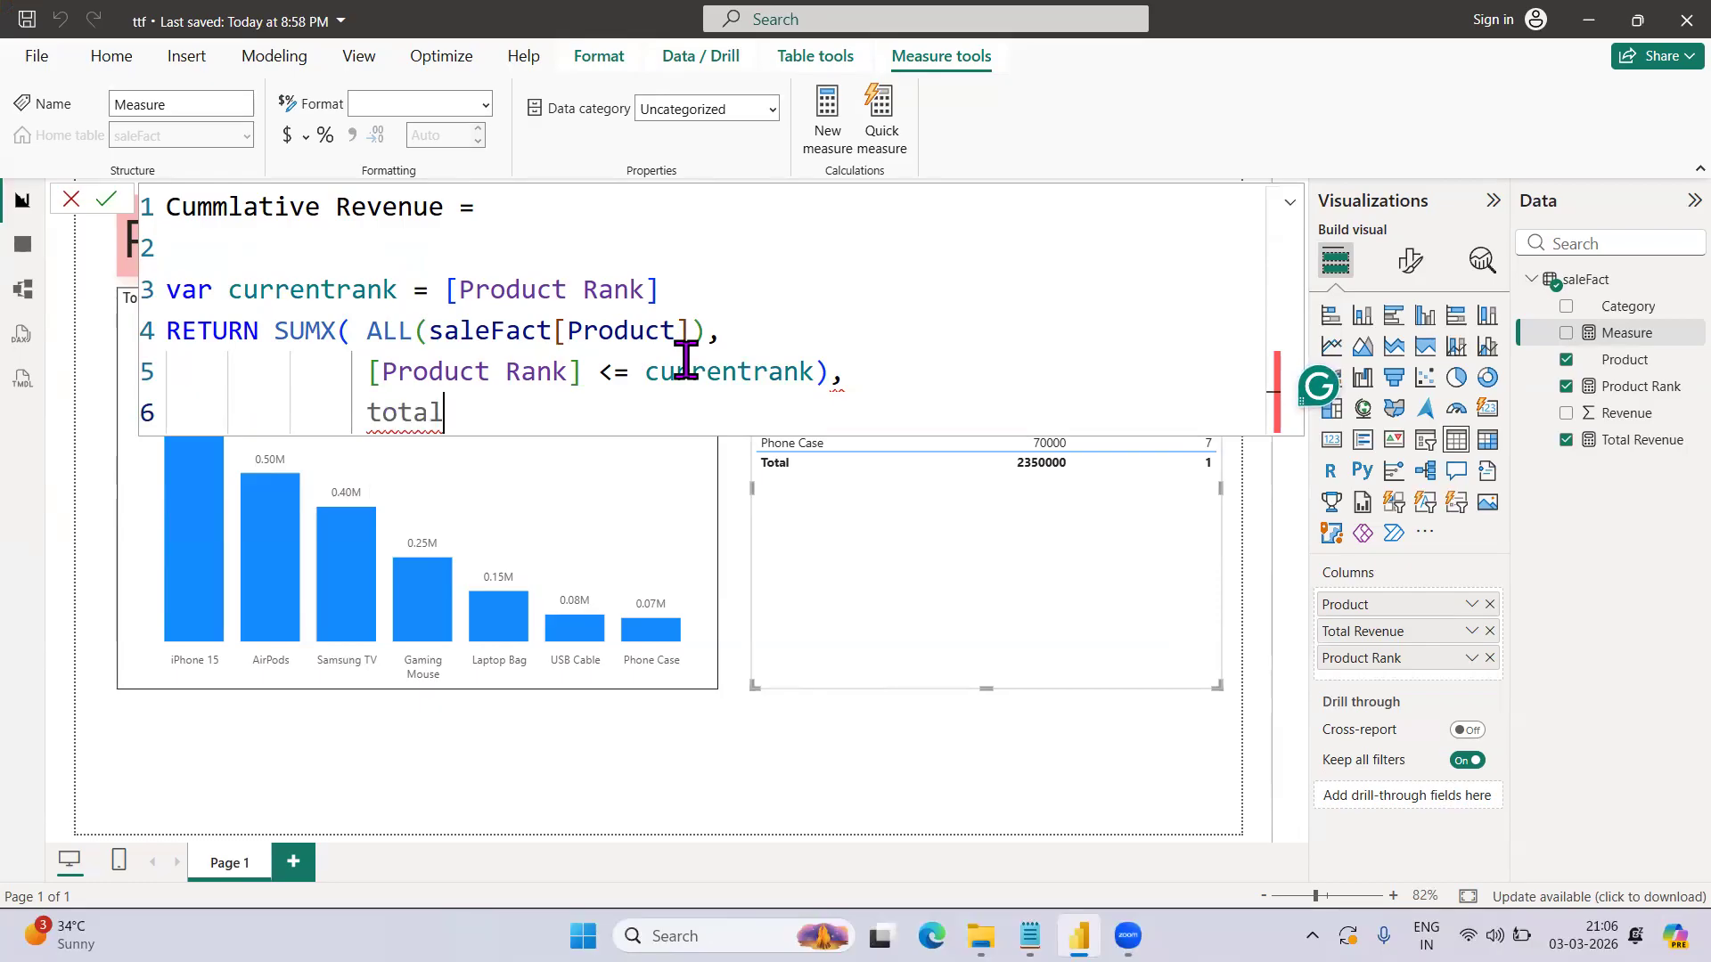
key("BackSpace")
key("BackSpace")
key("BackSpace")
key("BackSpace")
key("BackSpace")
- Insert FILTER( before ALL(saleFact[Product]) so the rank condition filters the product table inside SUMX
left_click(714, 336)
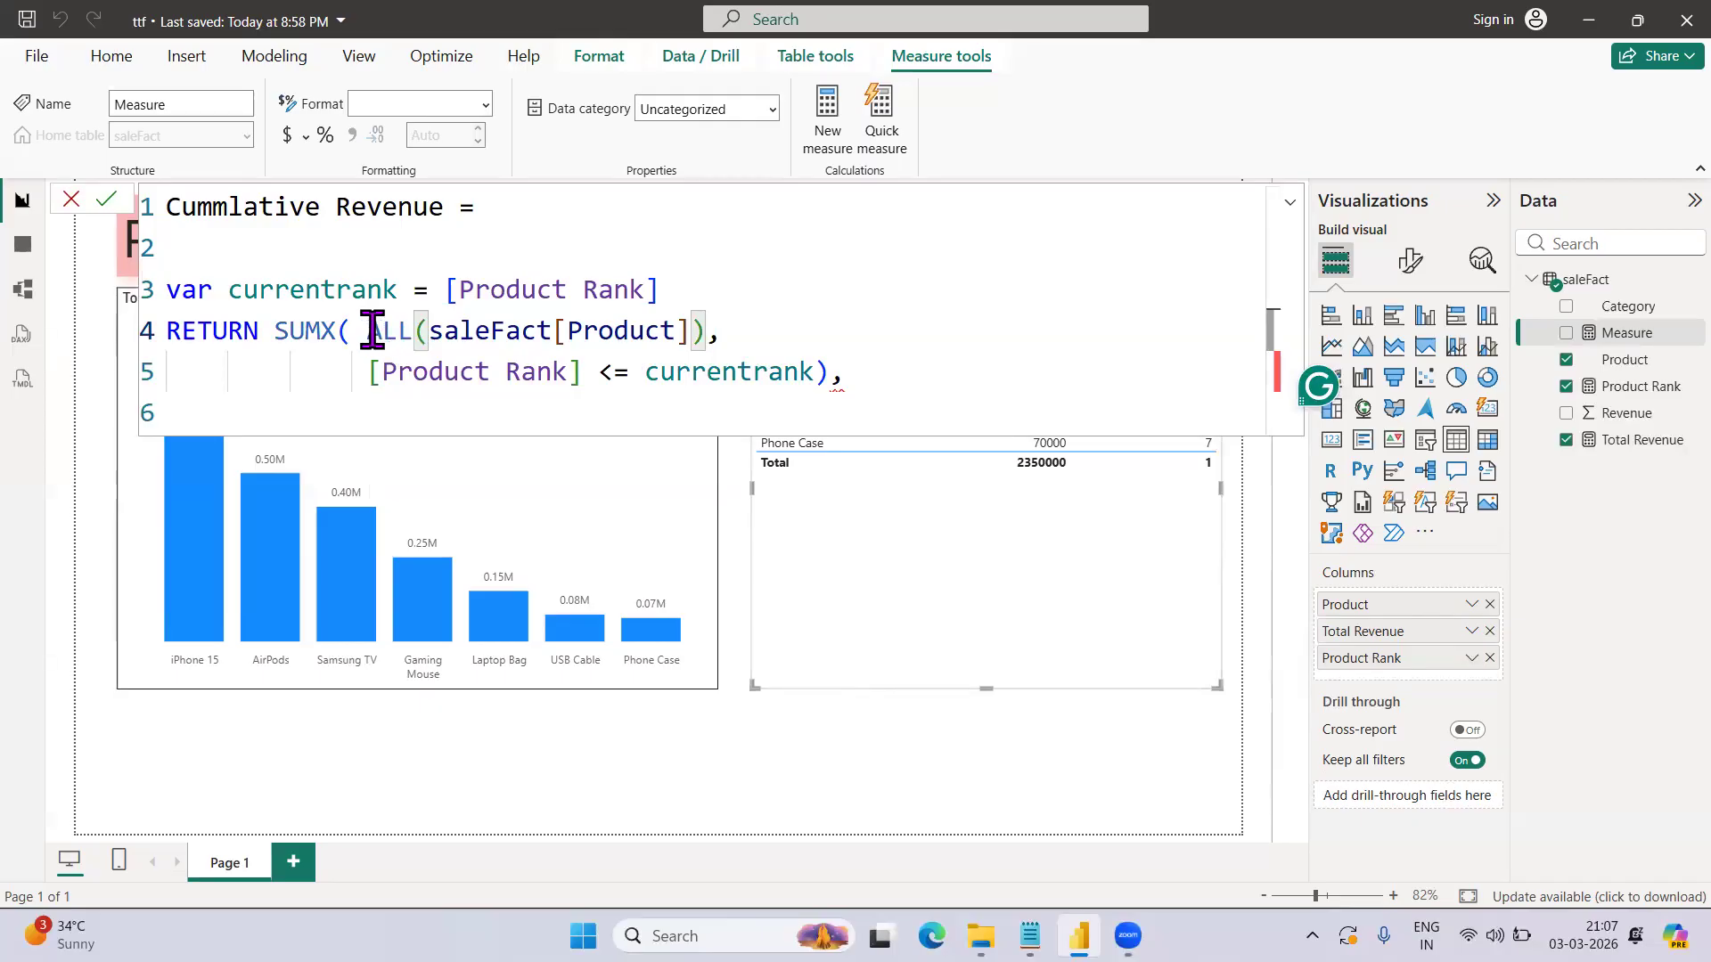
left_click_drag(367, 333, 698, 337)
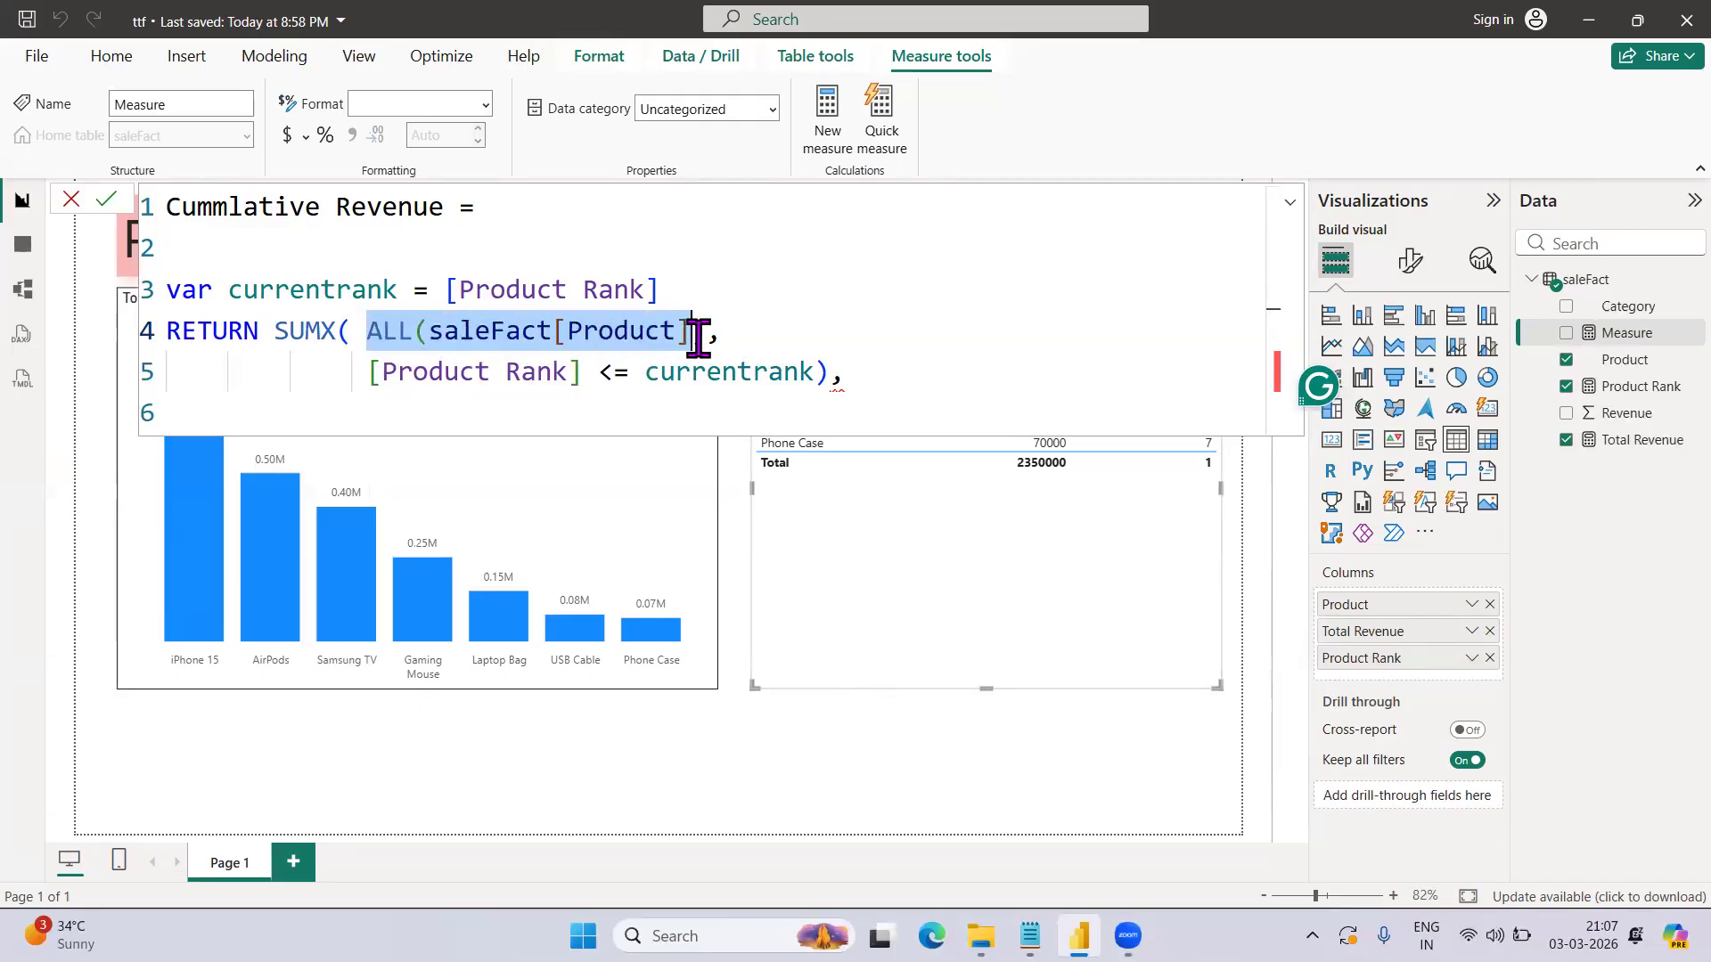
left_click(361, 338)
type(",")
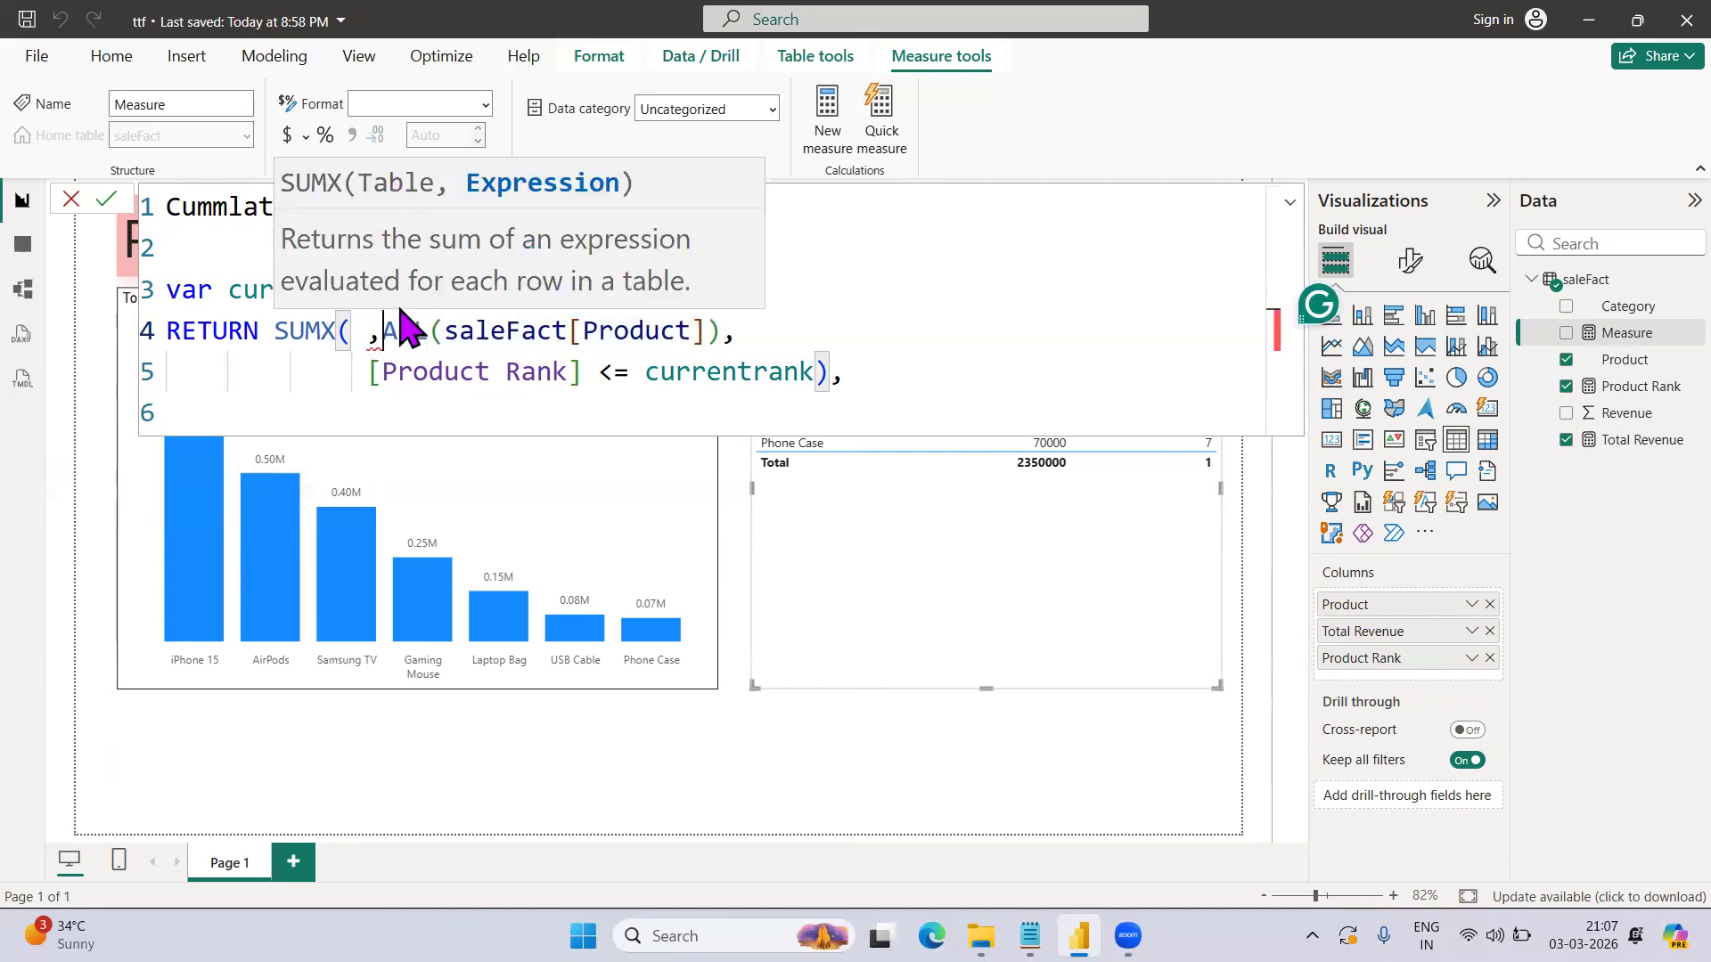
key("BackSpace")
type("FILTER(")
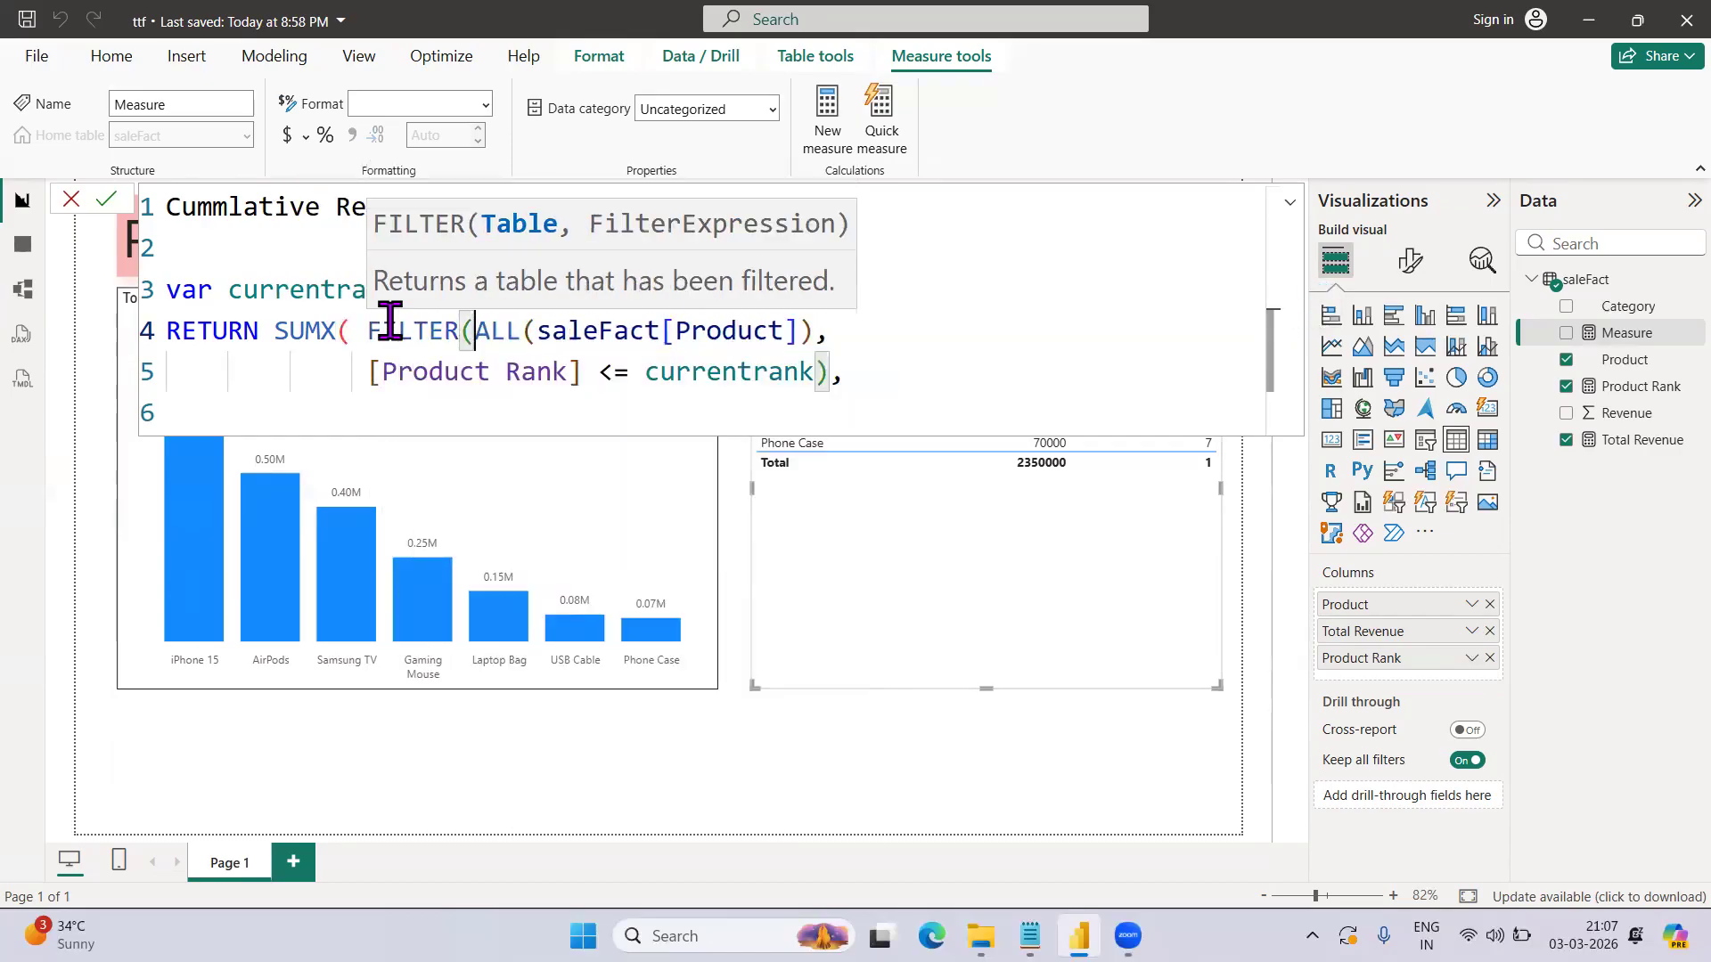
- Enter [Total Revenue] on a new line as the SUMX expression and close the function with a parenthesis
left_click(845, 374)
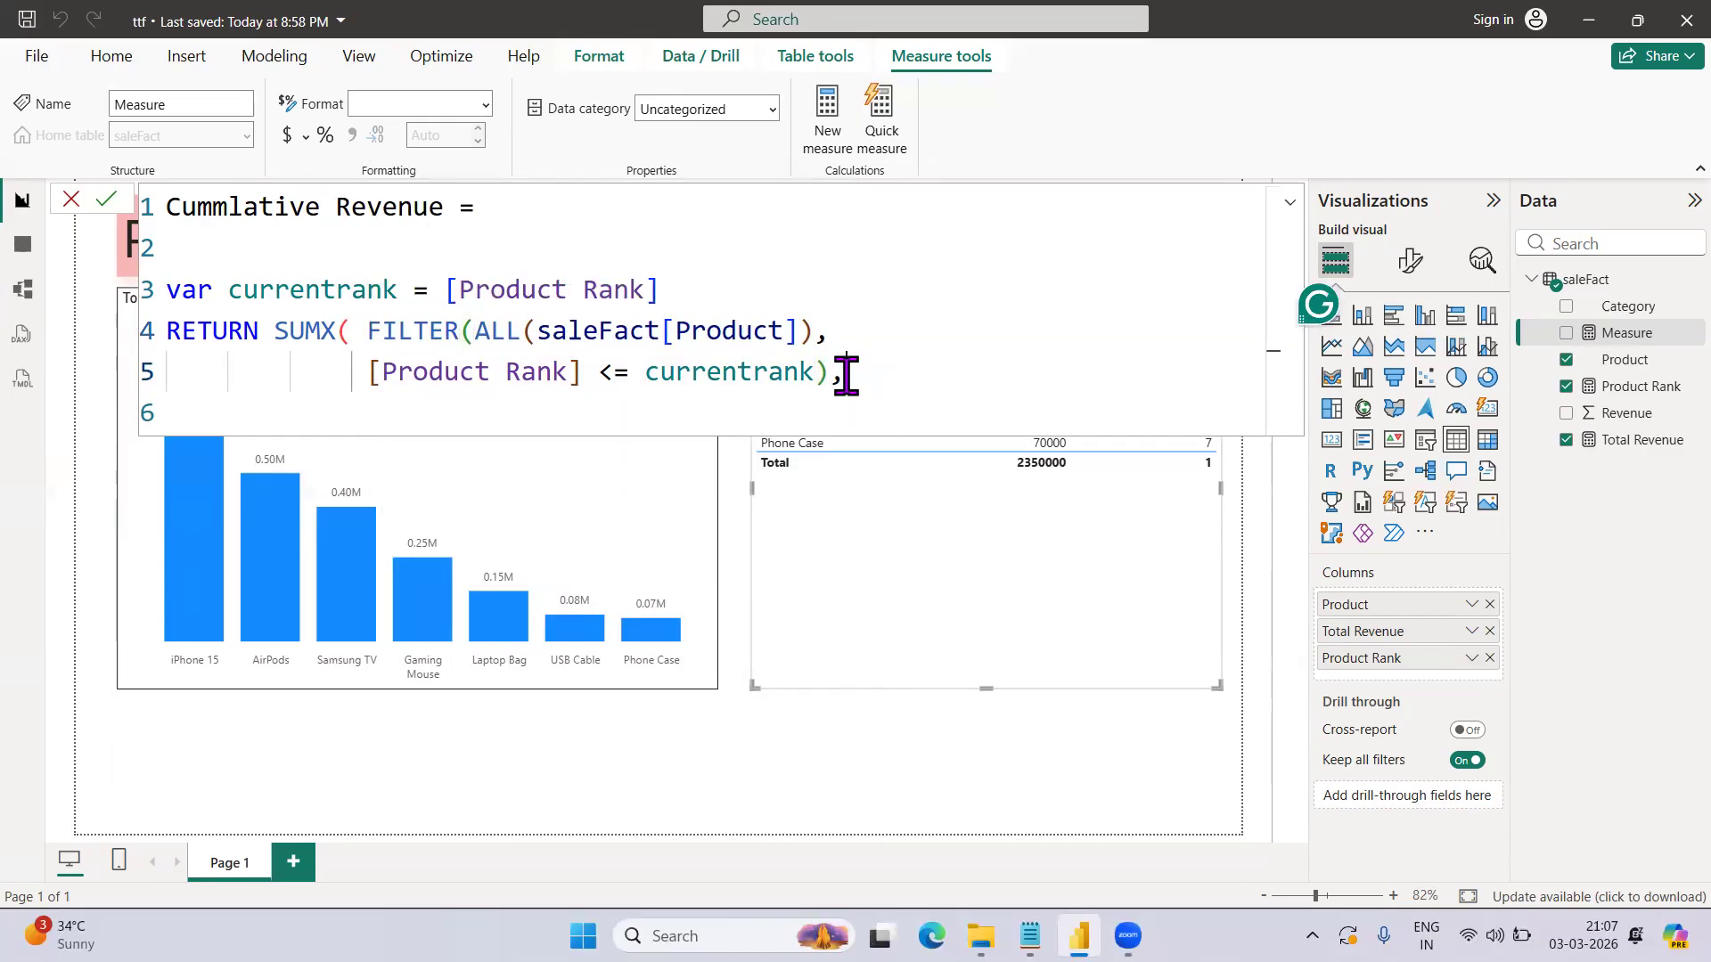
key("Return")
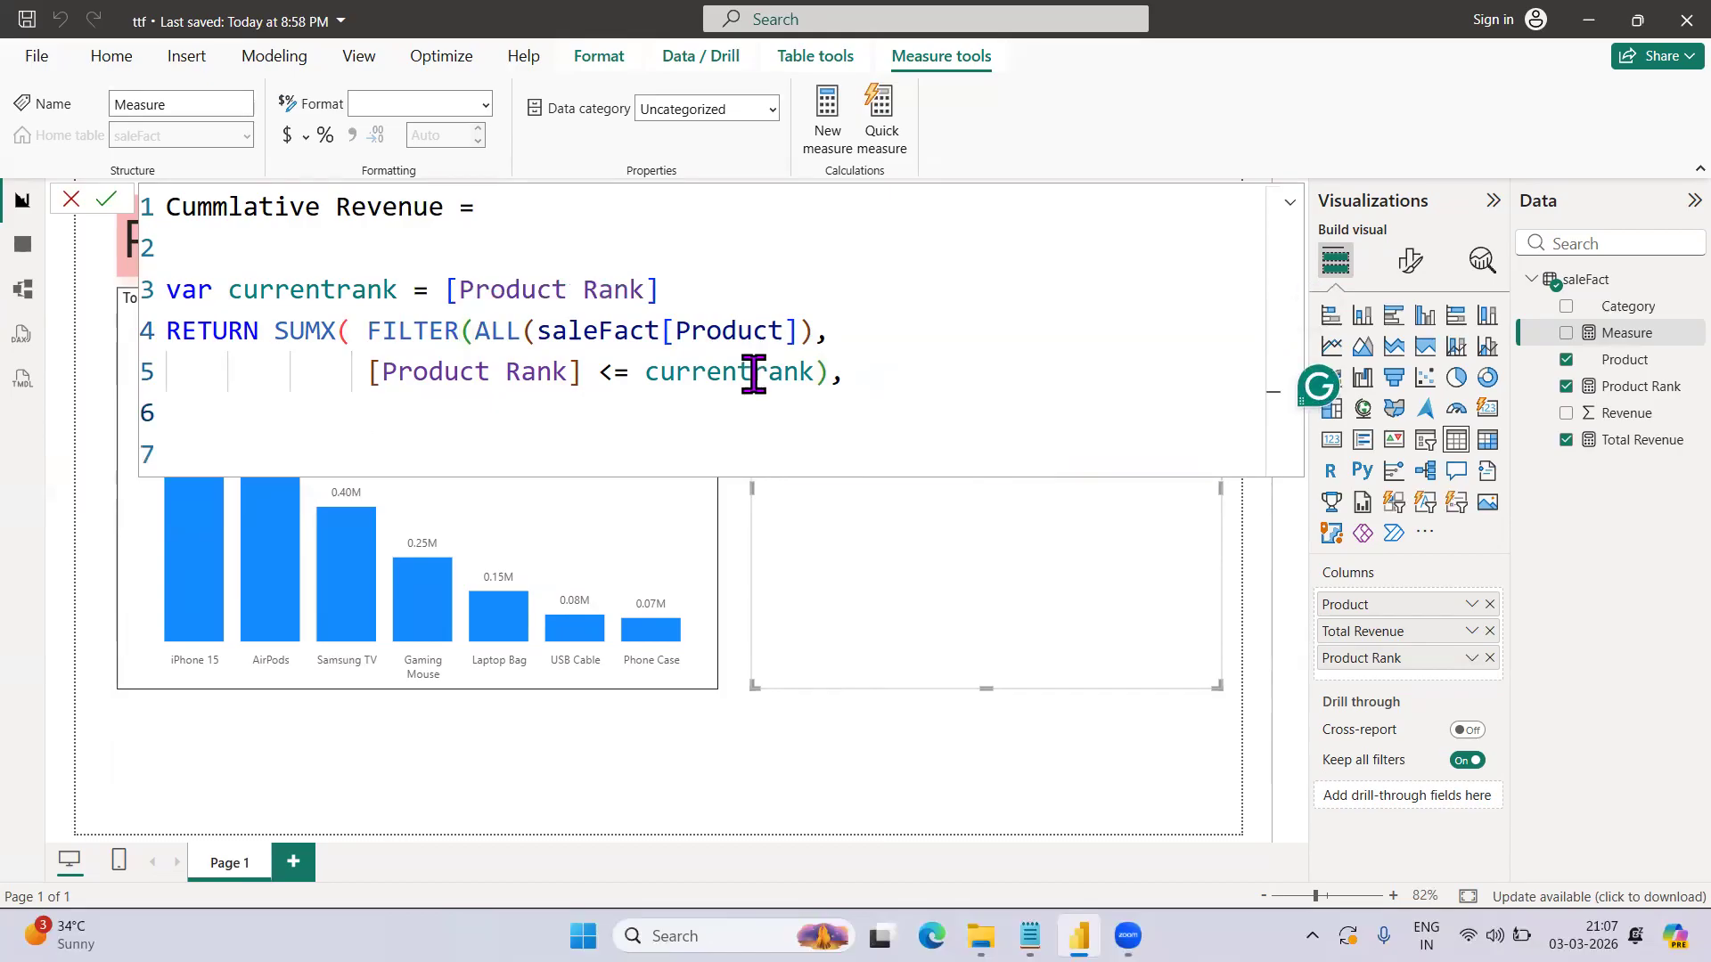
left_click_drag(367, 331, 814, 330)
left_click_drag(366, 372, 812, 389)
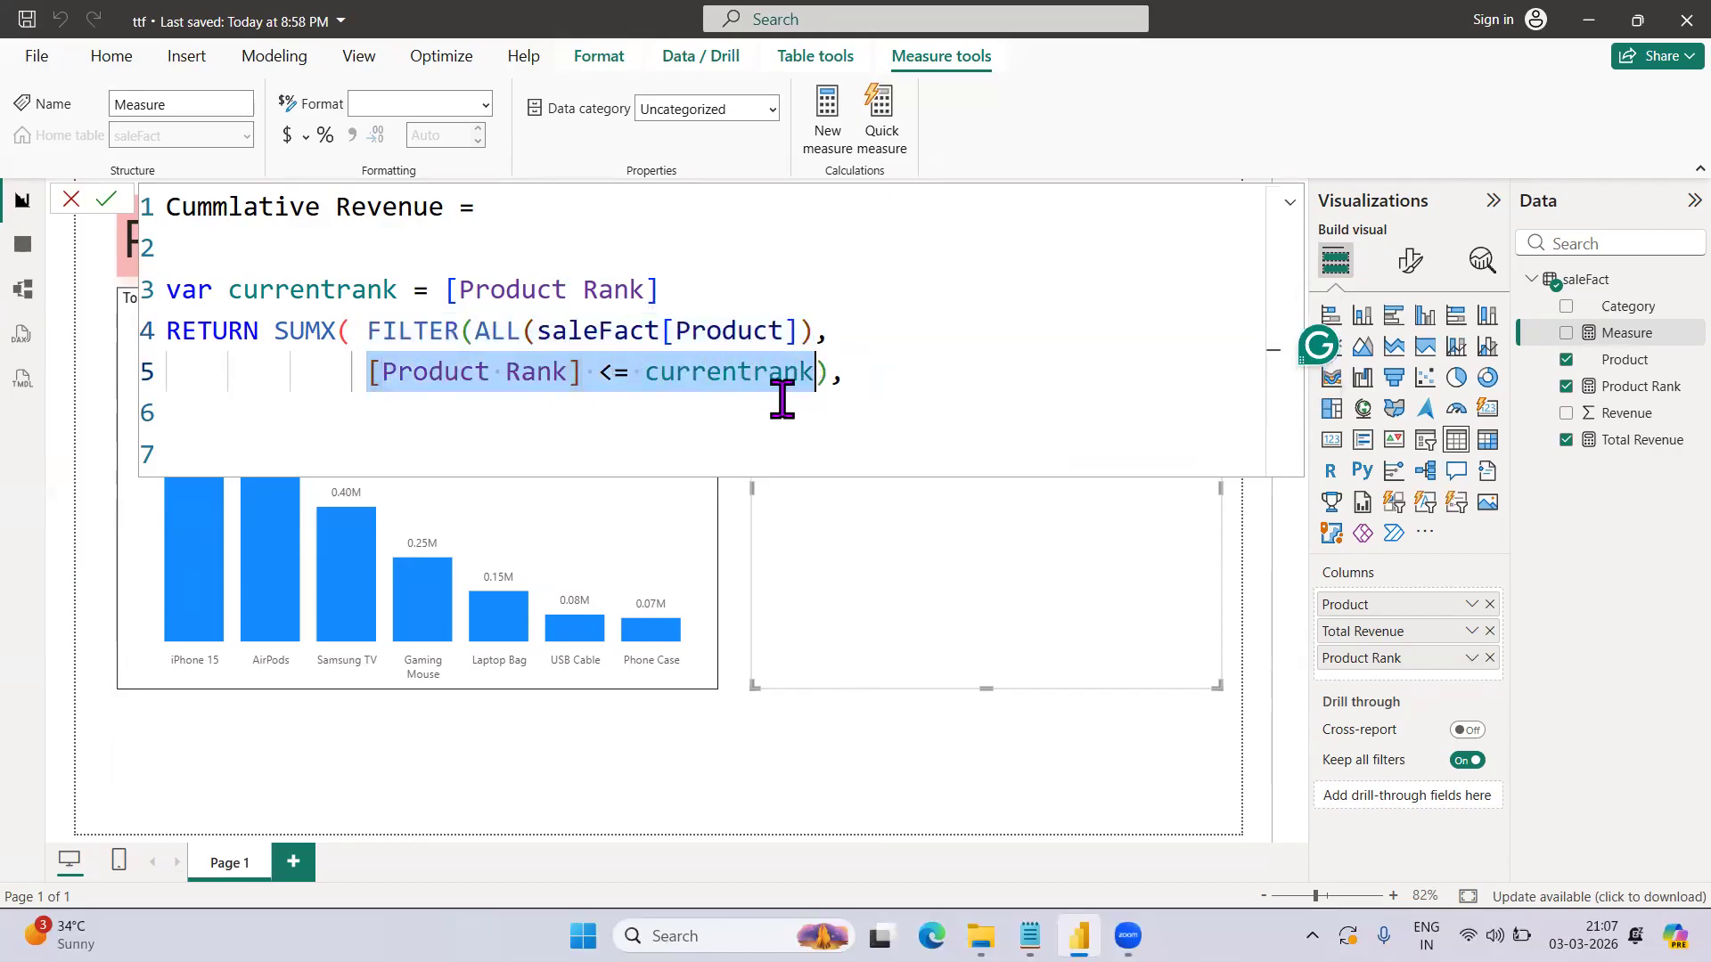
left_click(508, 417)
type("tot")
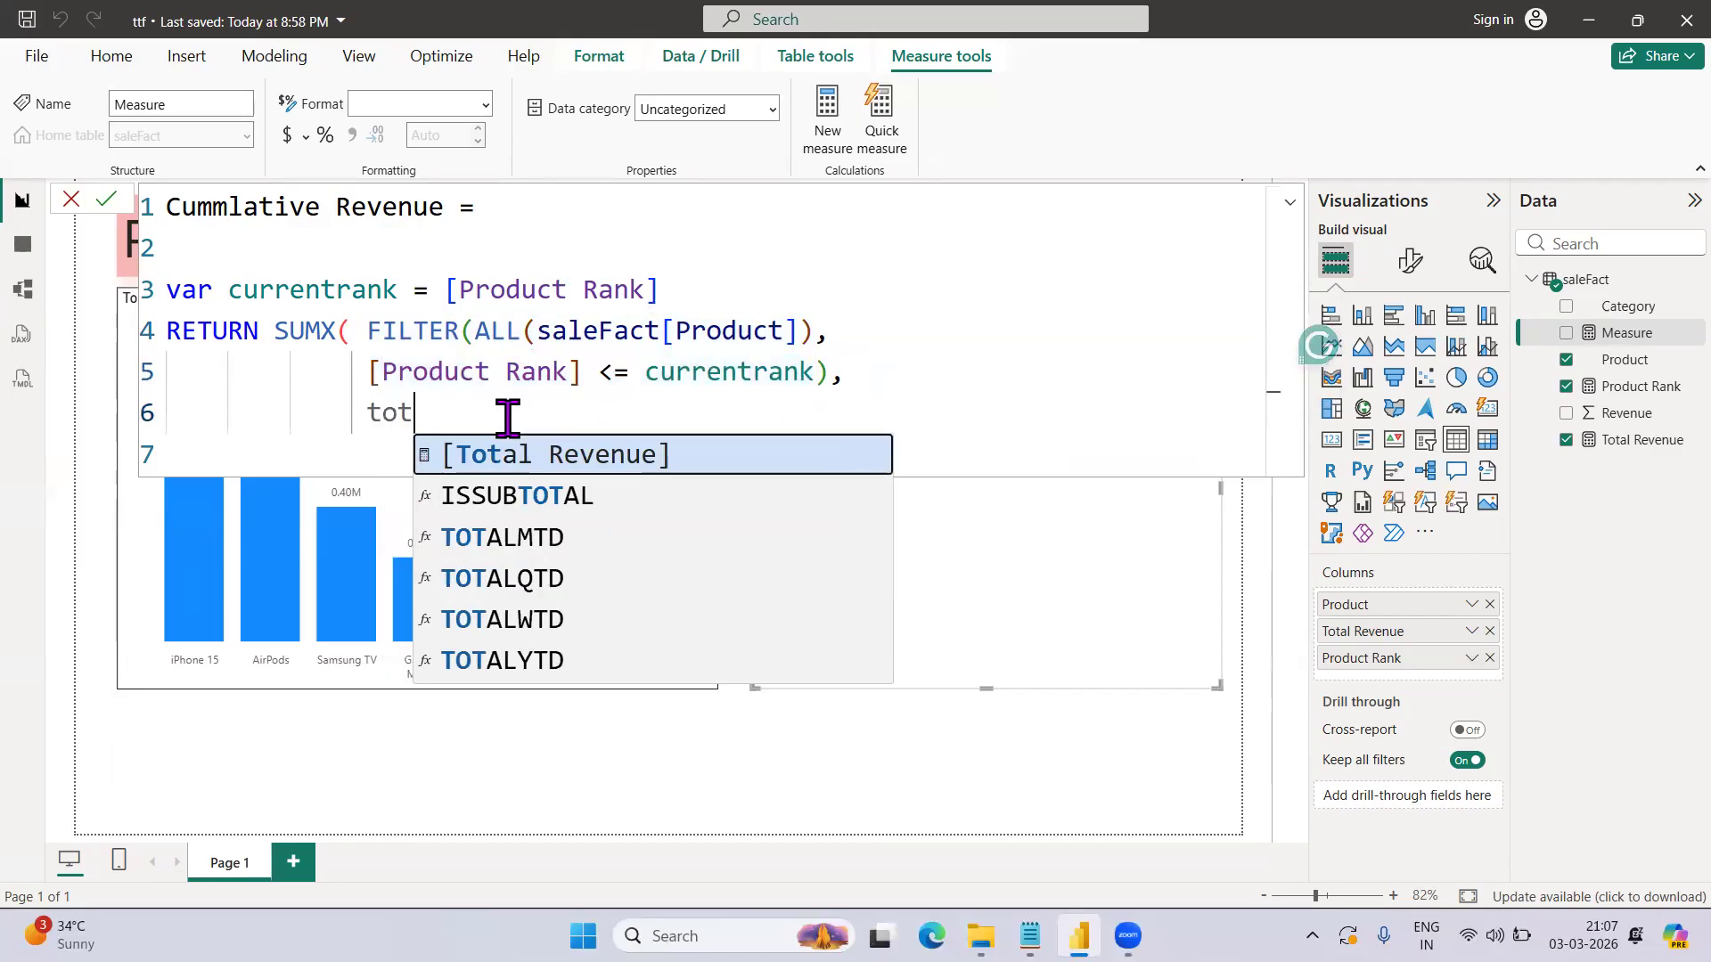
key("Tab")
type(")")
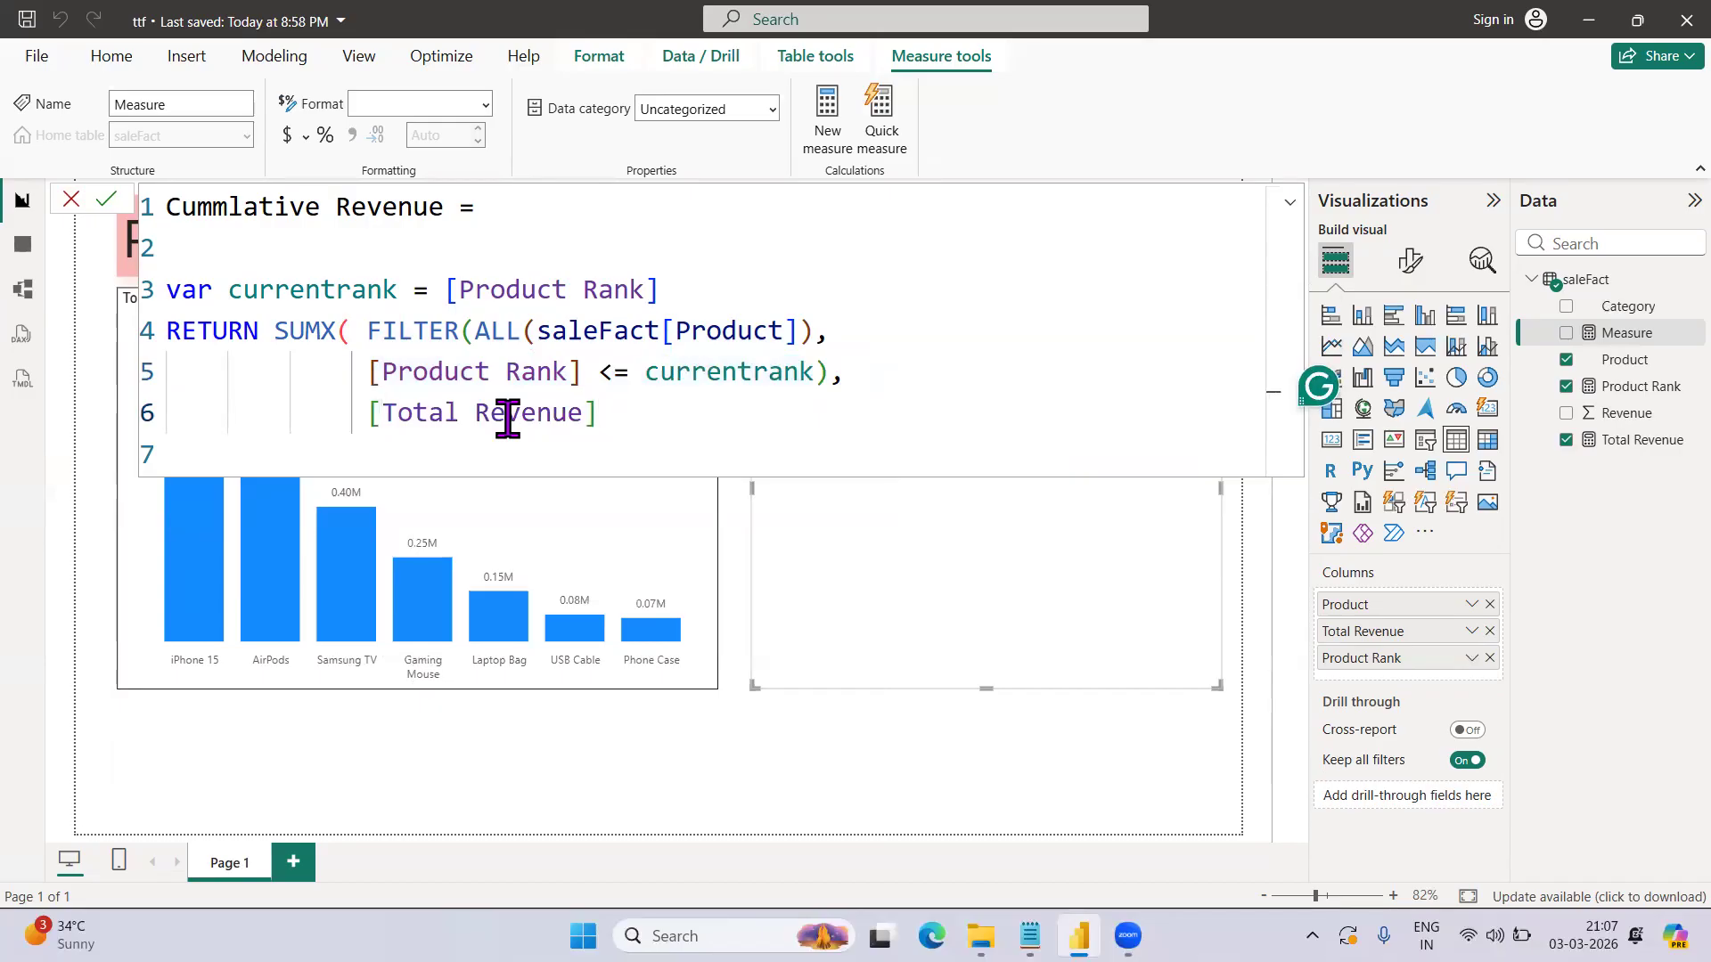
- Review how the ALL product table, the Product Rank condition against currentrank and the Total Revenue expression work together in the formula
left_click_drag(475, 331, 803, 330)
left_click_drag(383, 420, 582, 421)
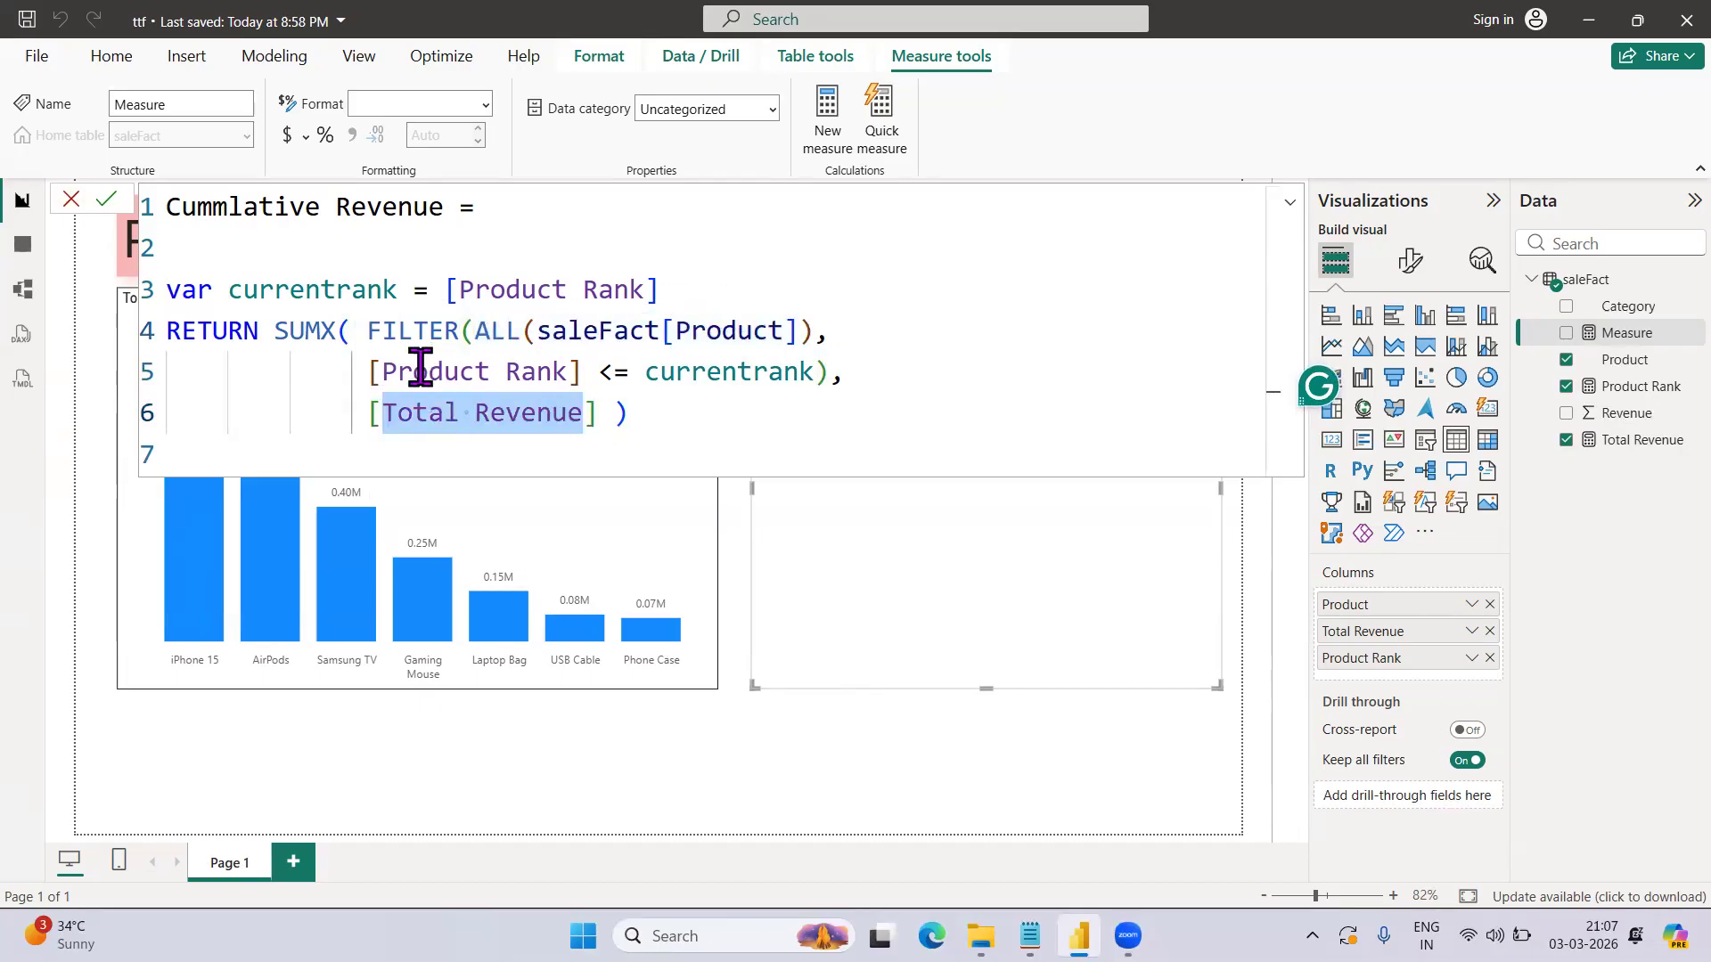
left_click_drag(395, 372, 571, 372)
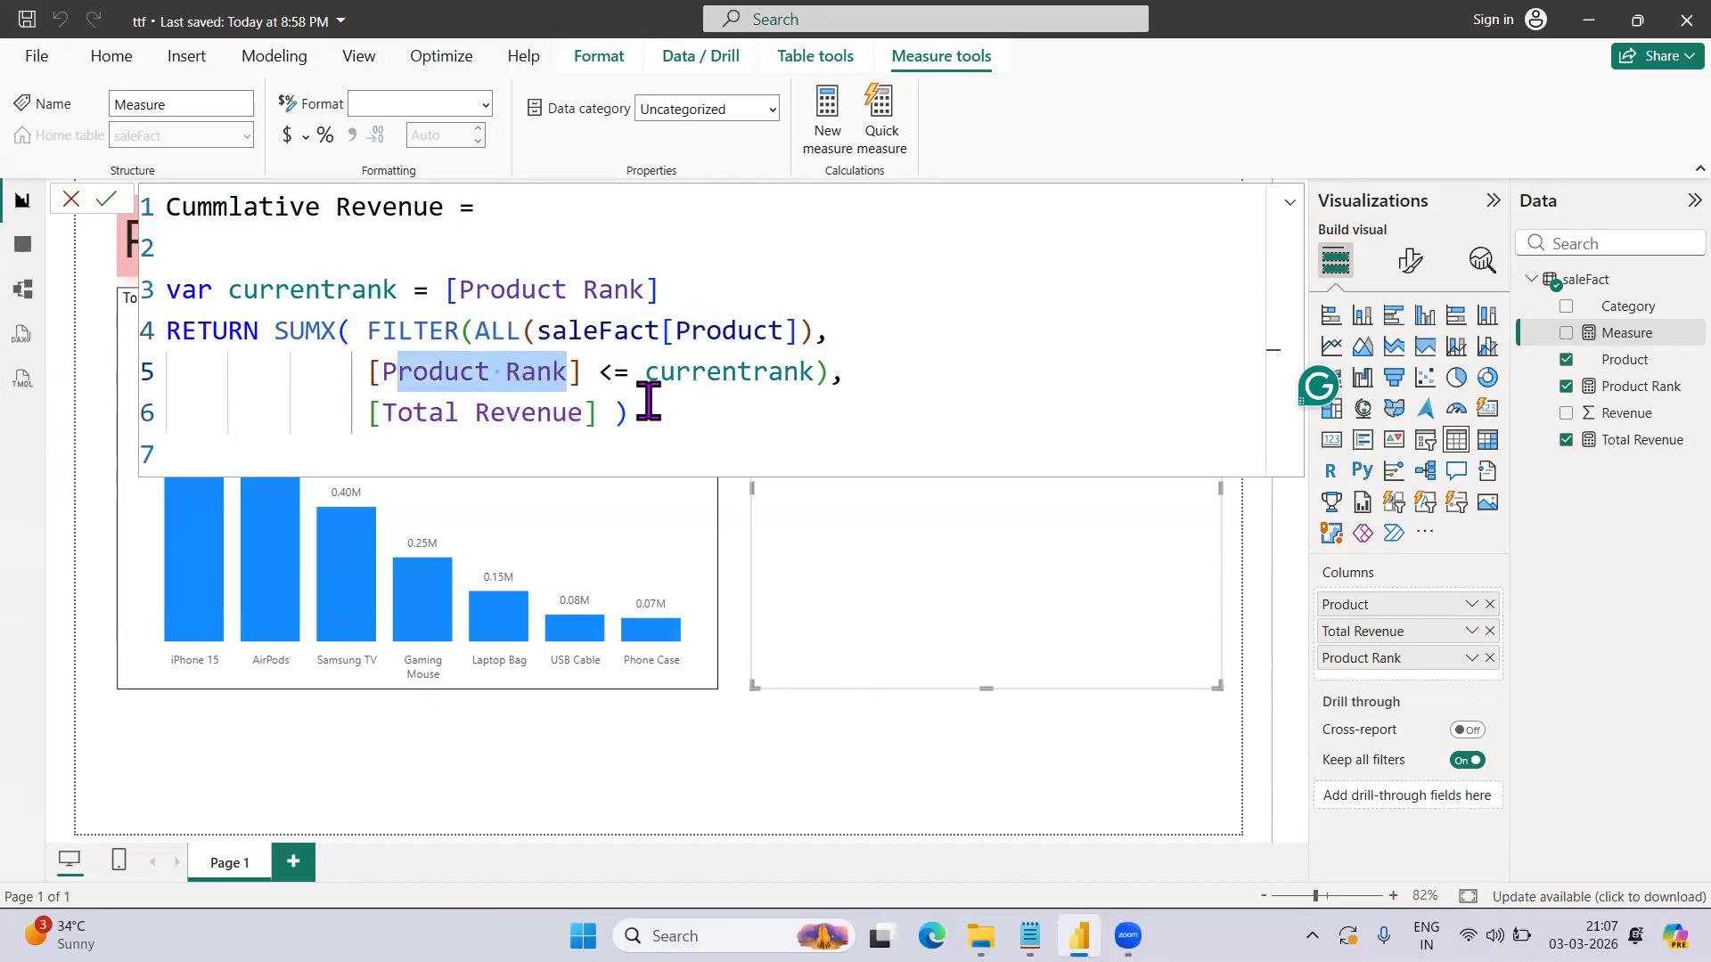
left_click(584, 419)
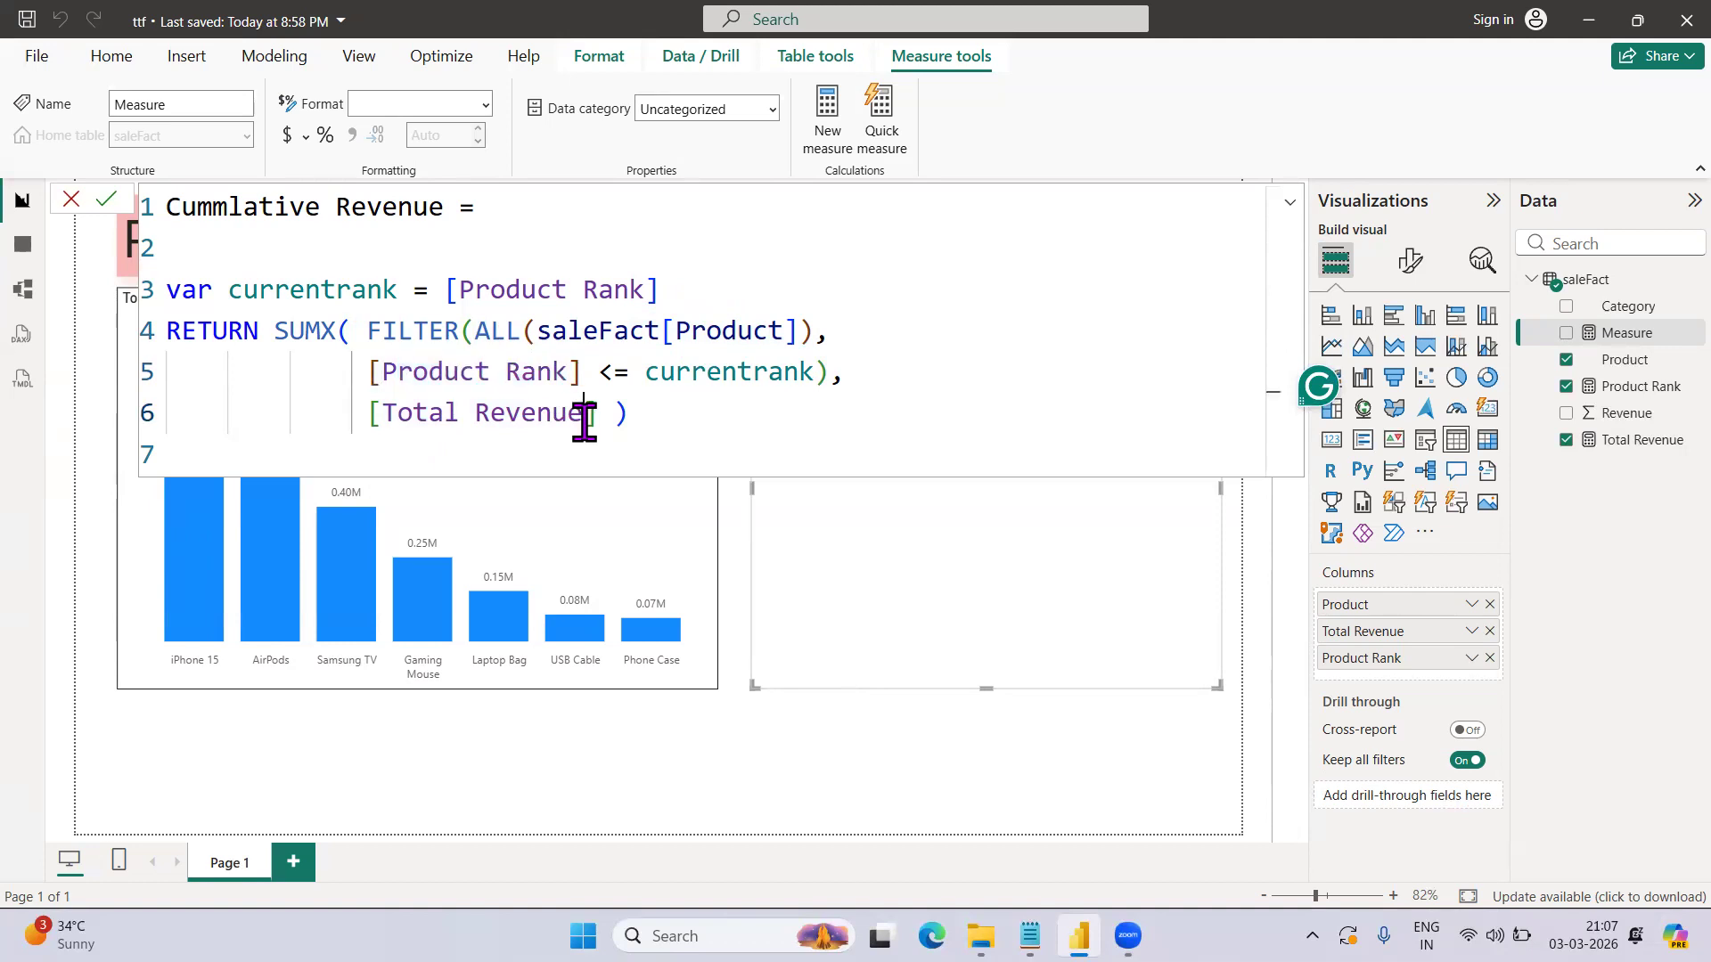
double_click(706, 376)
double_click(533, 413)
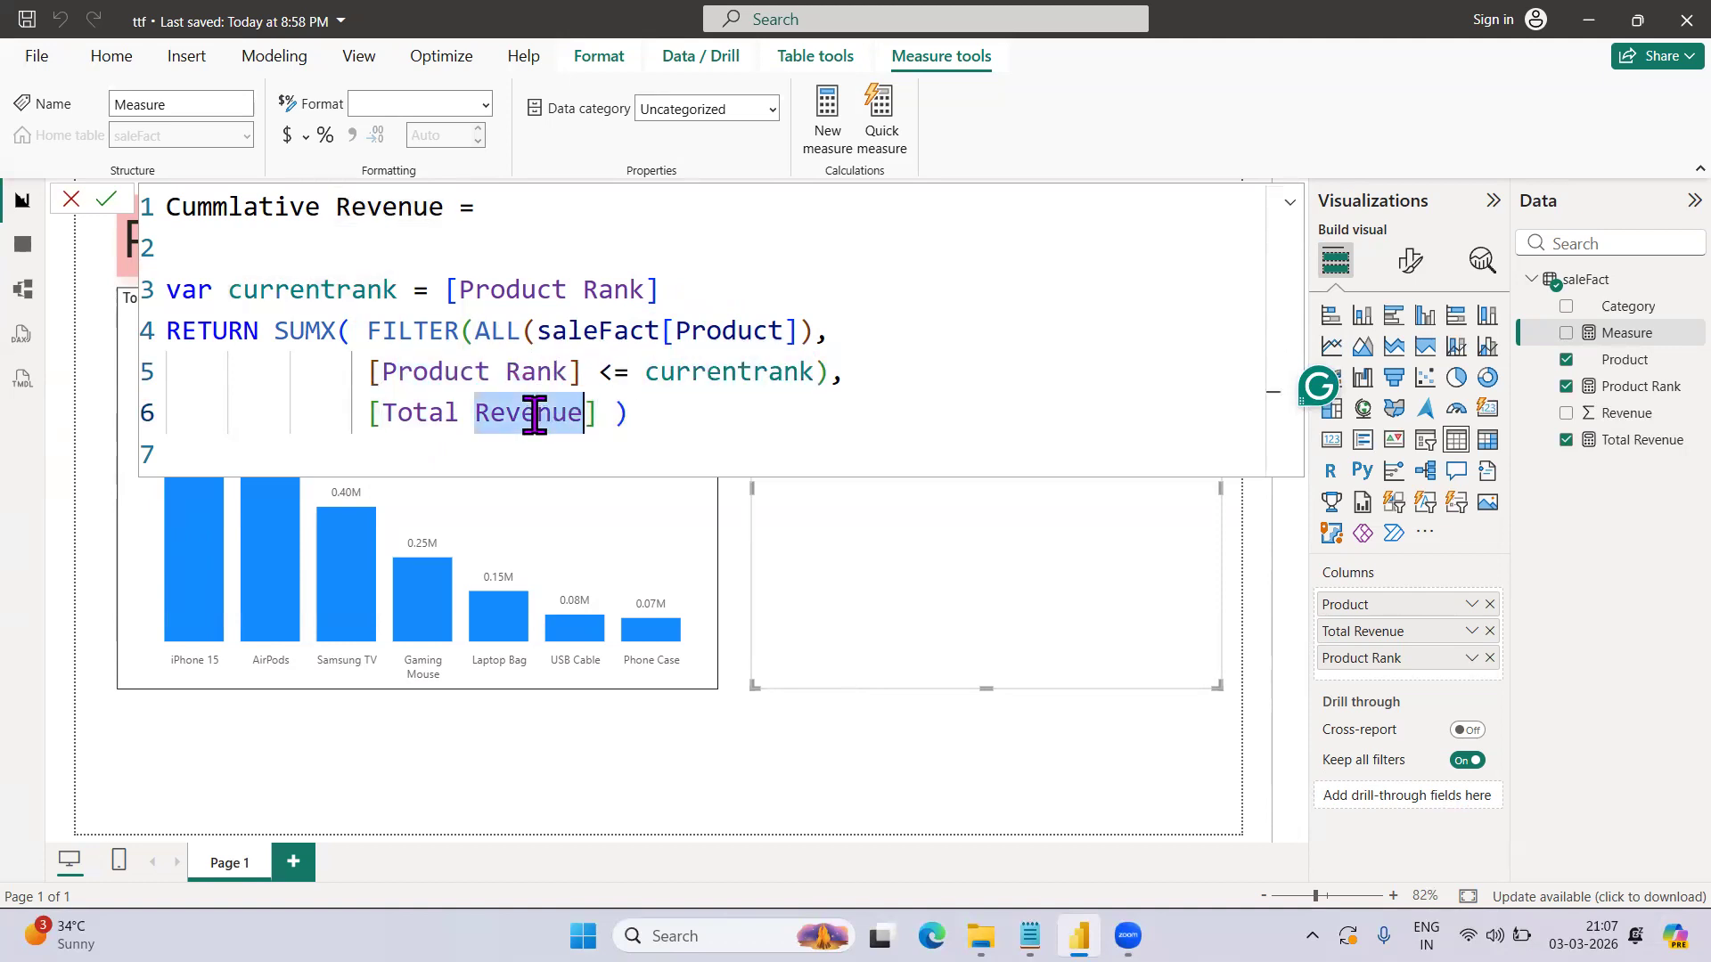
double_click(746, 373)
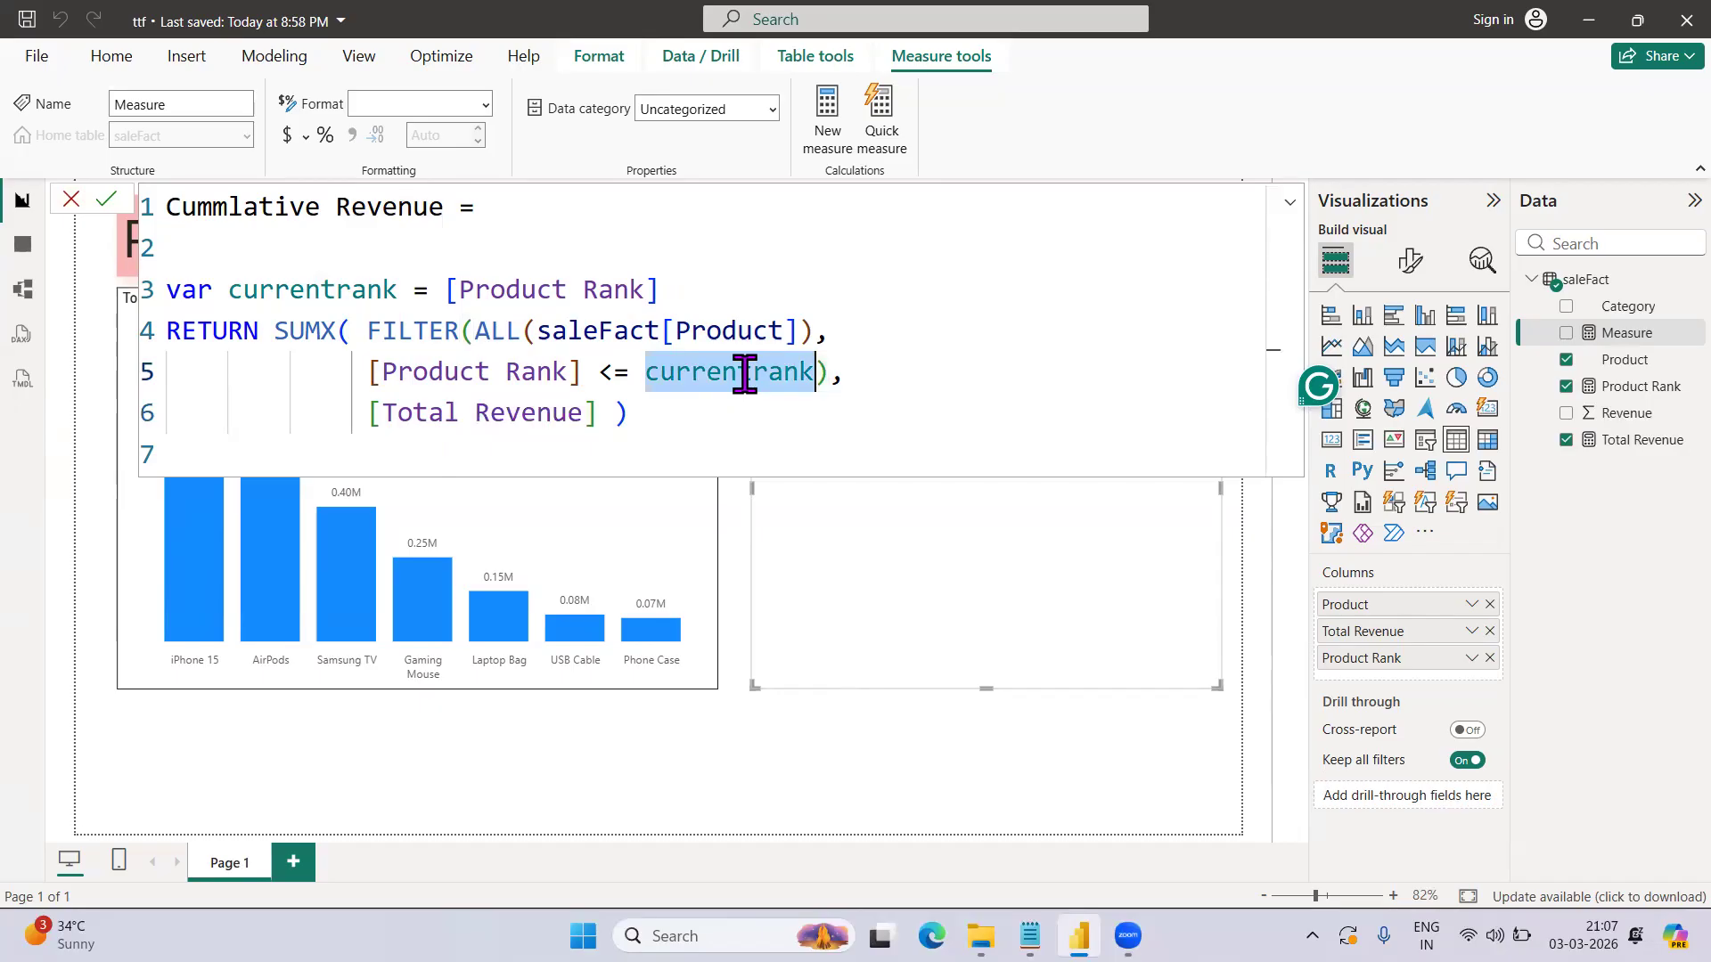
left_click(571, 419)
double_click(570, 419)
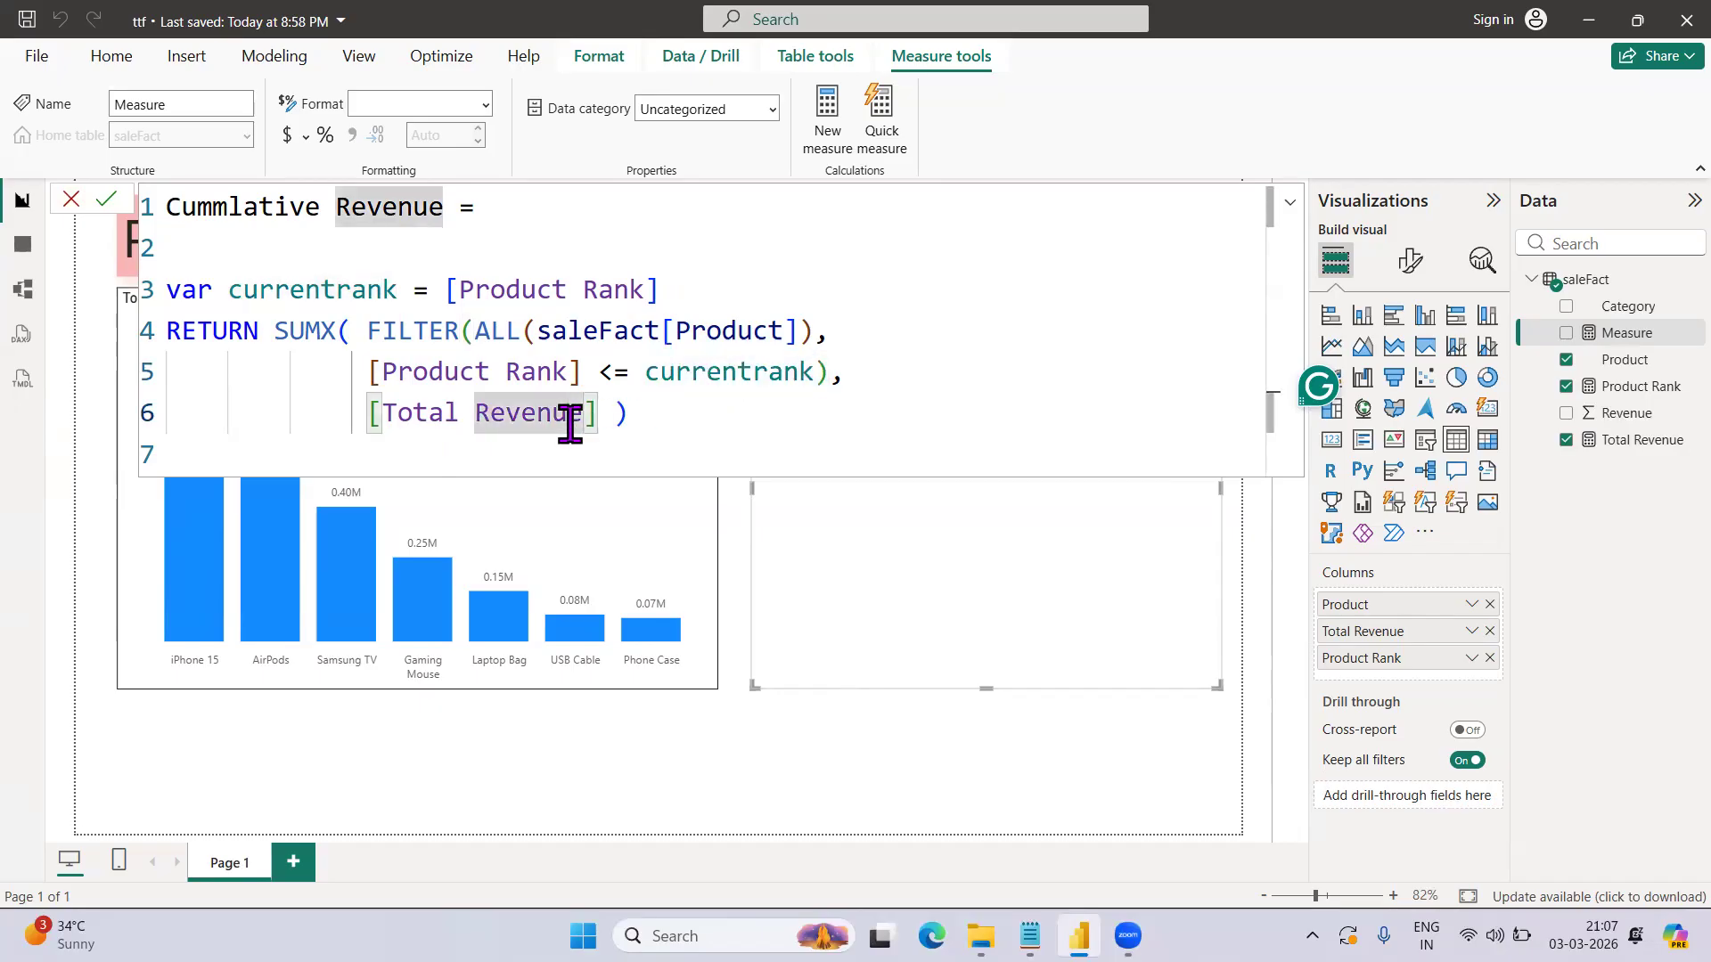
left_click(377, 374)
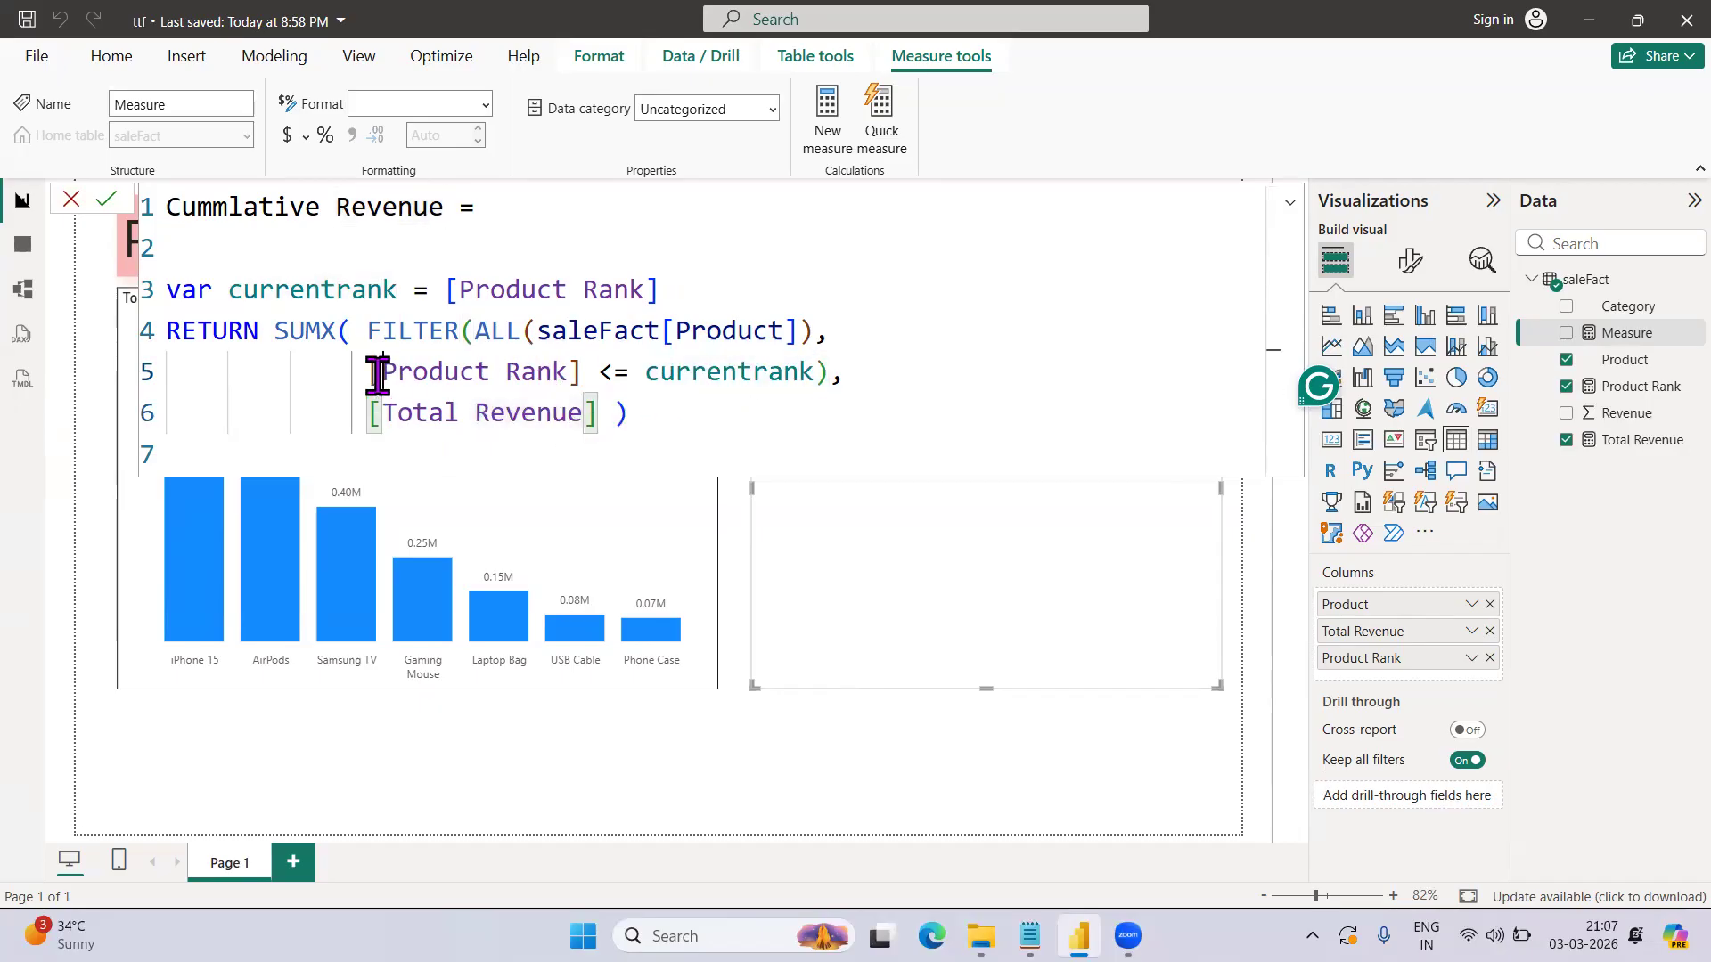
left_click_drag(381, 372, 582, 373)
left_click_drag(648, 374, 806, 386)
- Commit the Cummlative Revenue measure and add it as a column to the product table
left_click(653, 417)
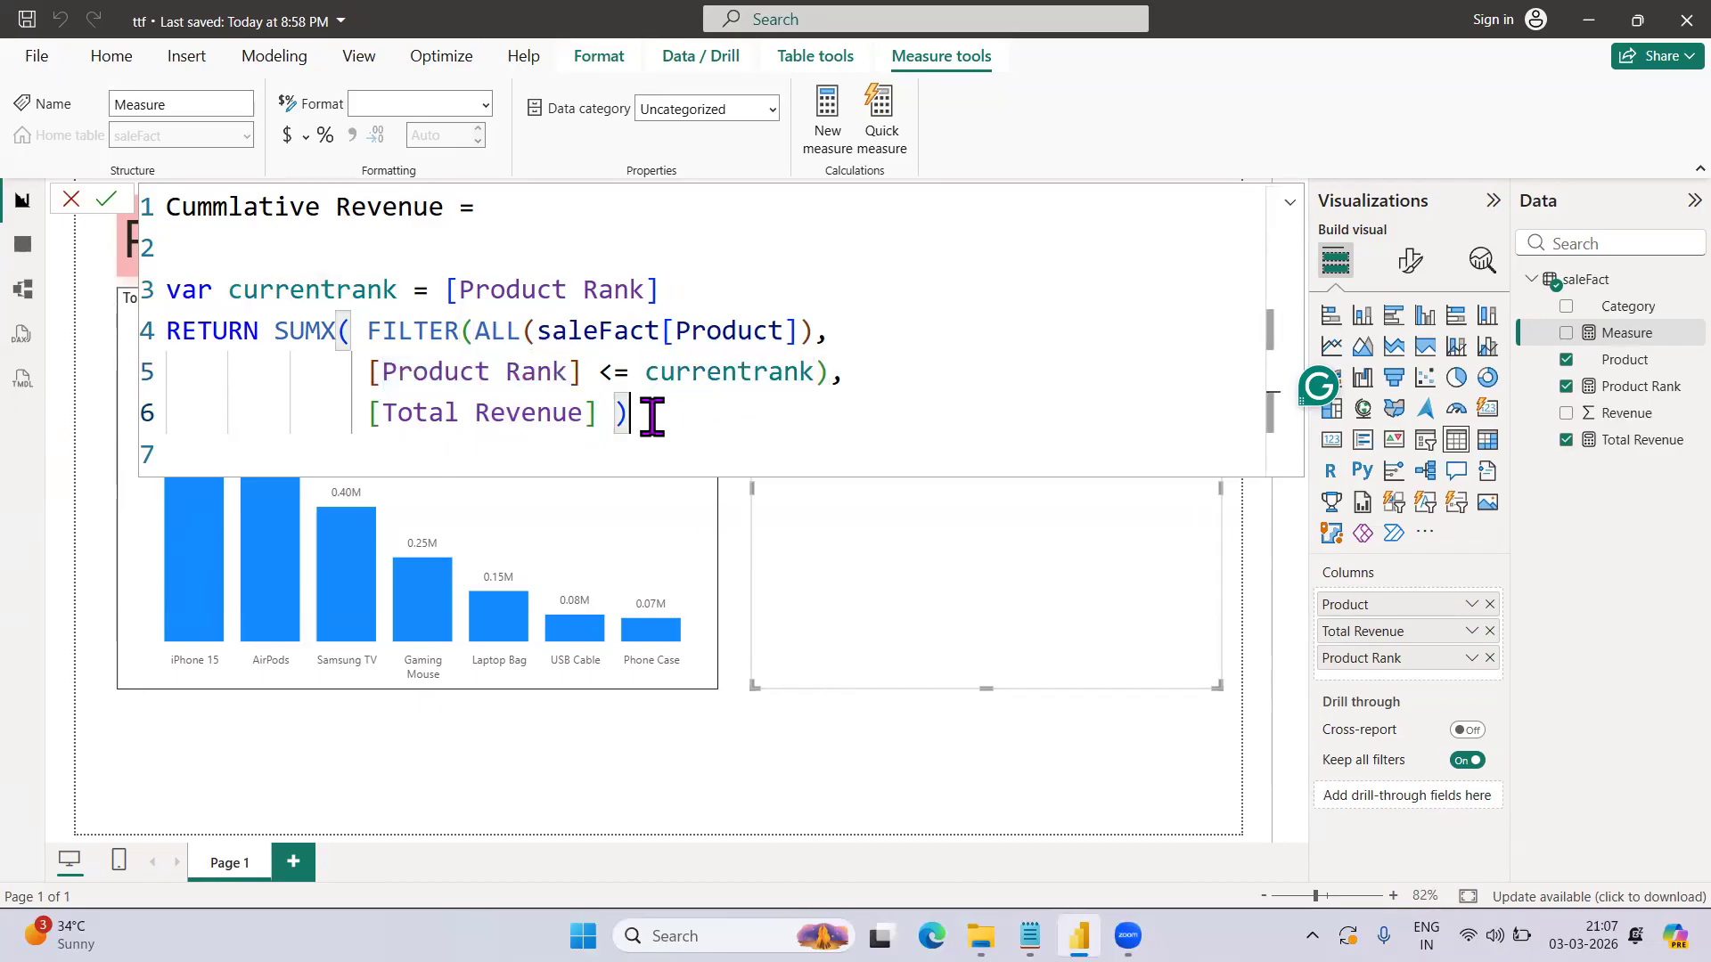
key("Return")
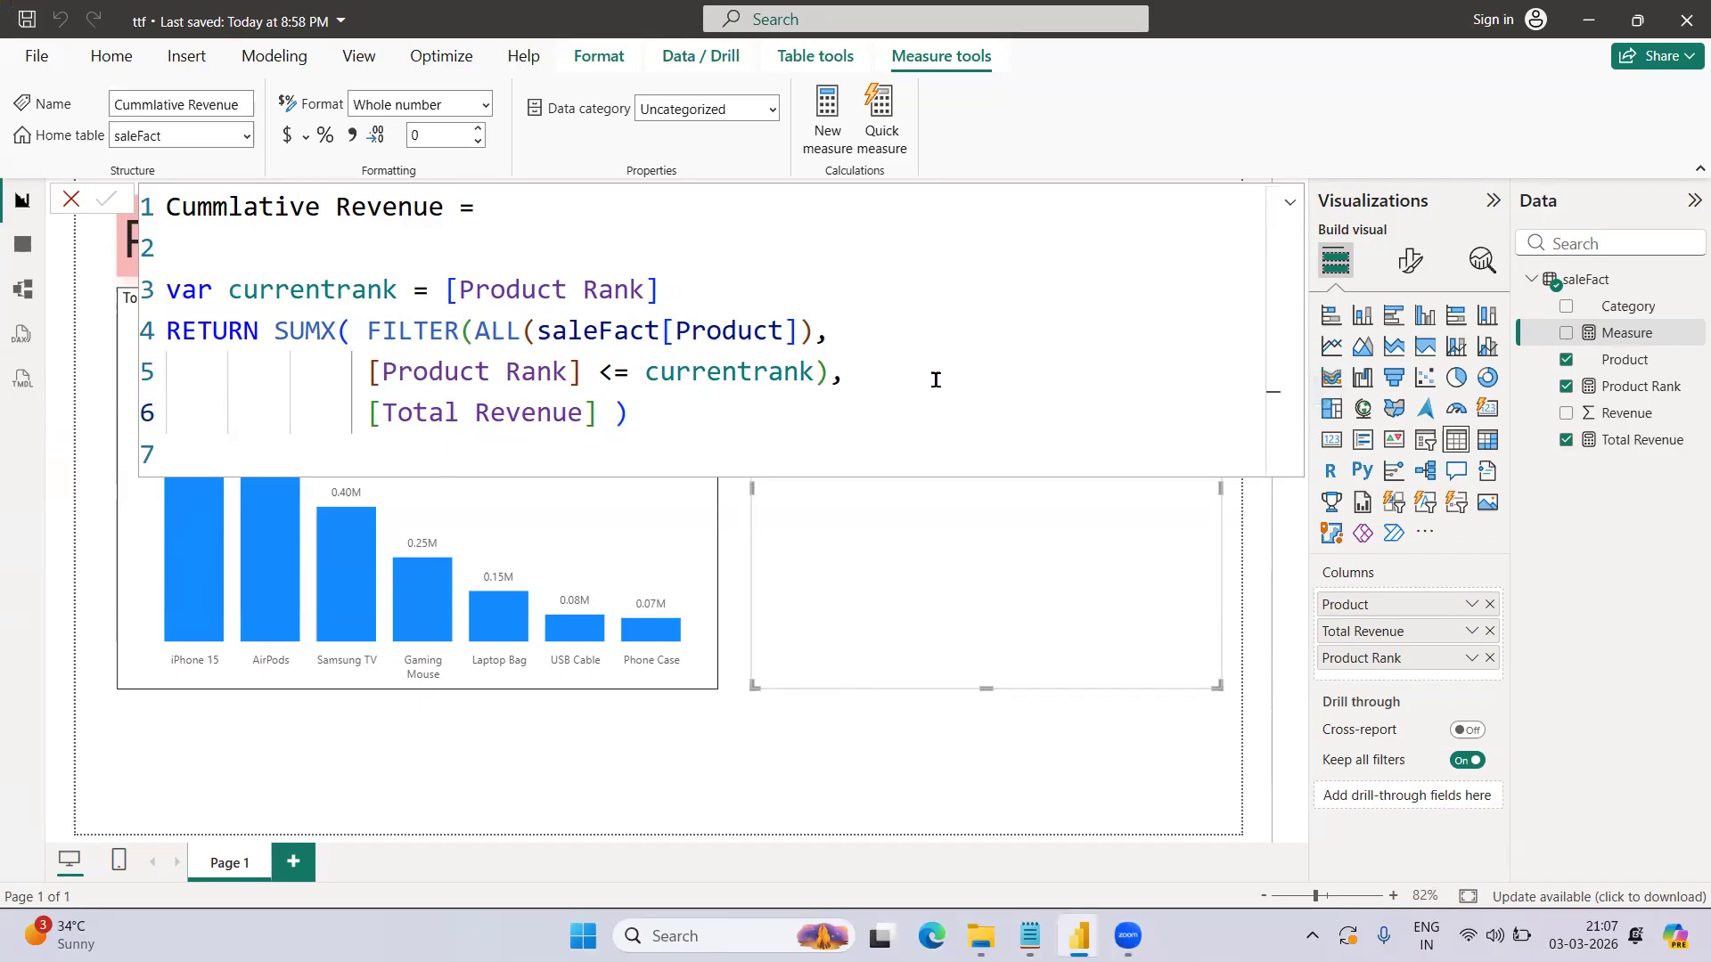
left_click(1290, 202)
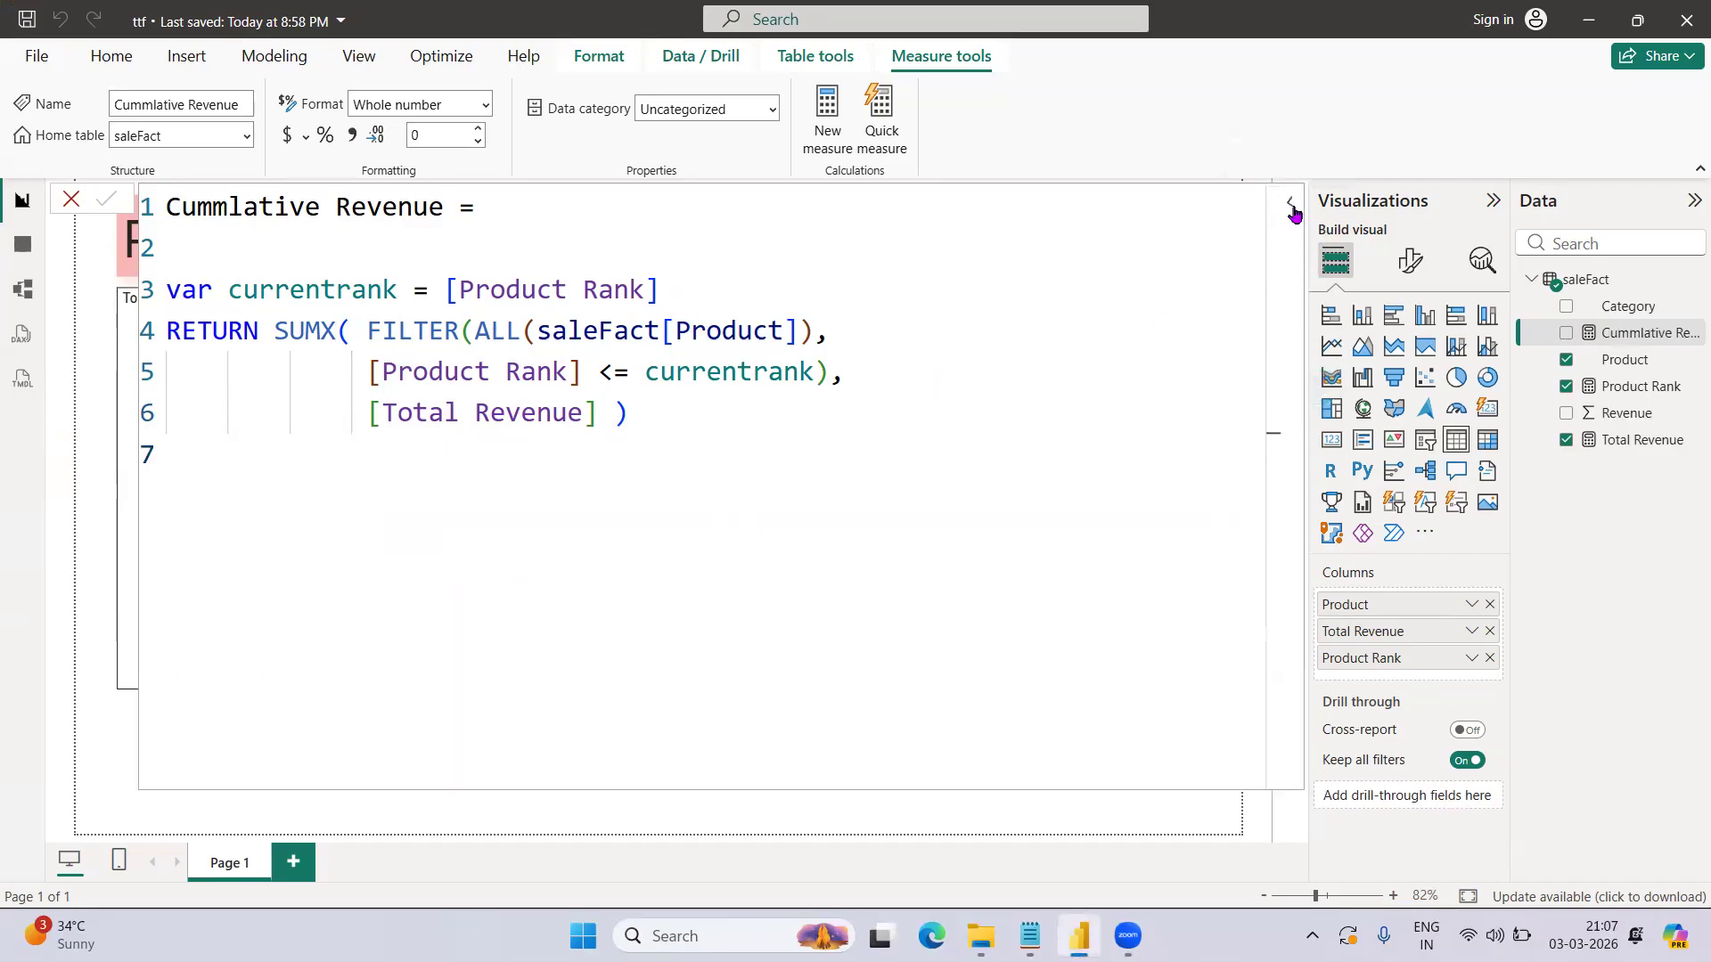
left_click(1291, 206)
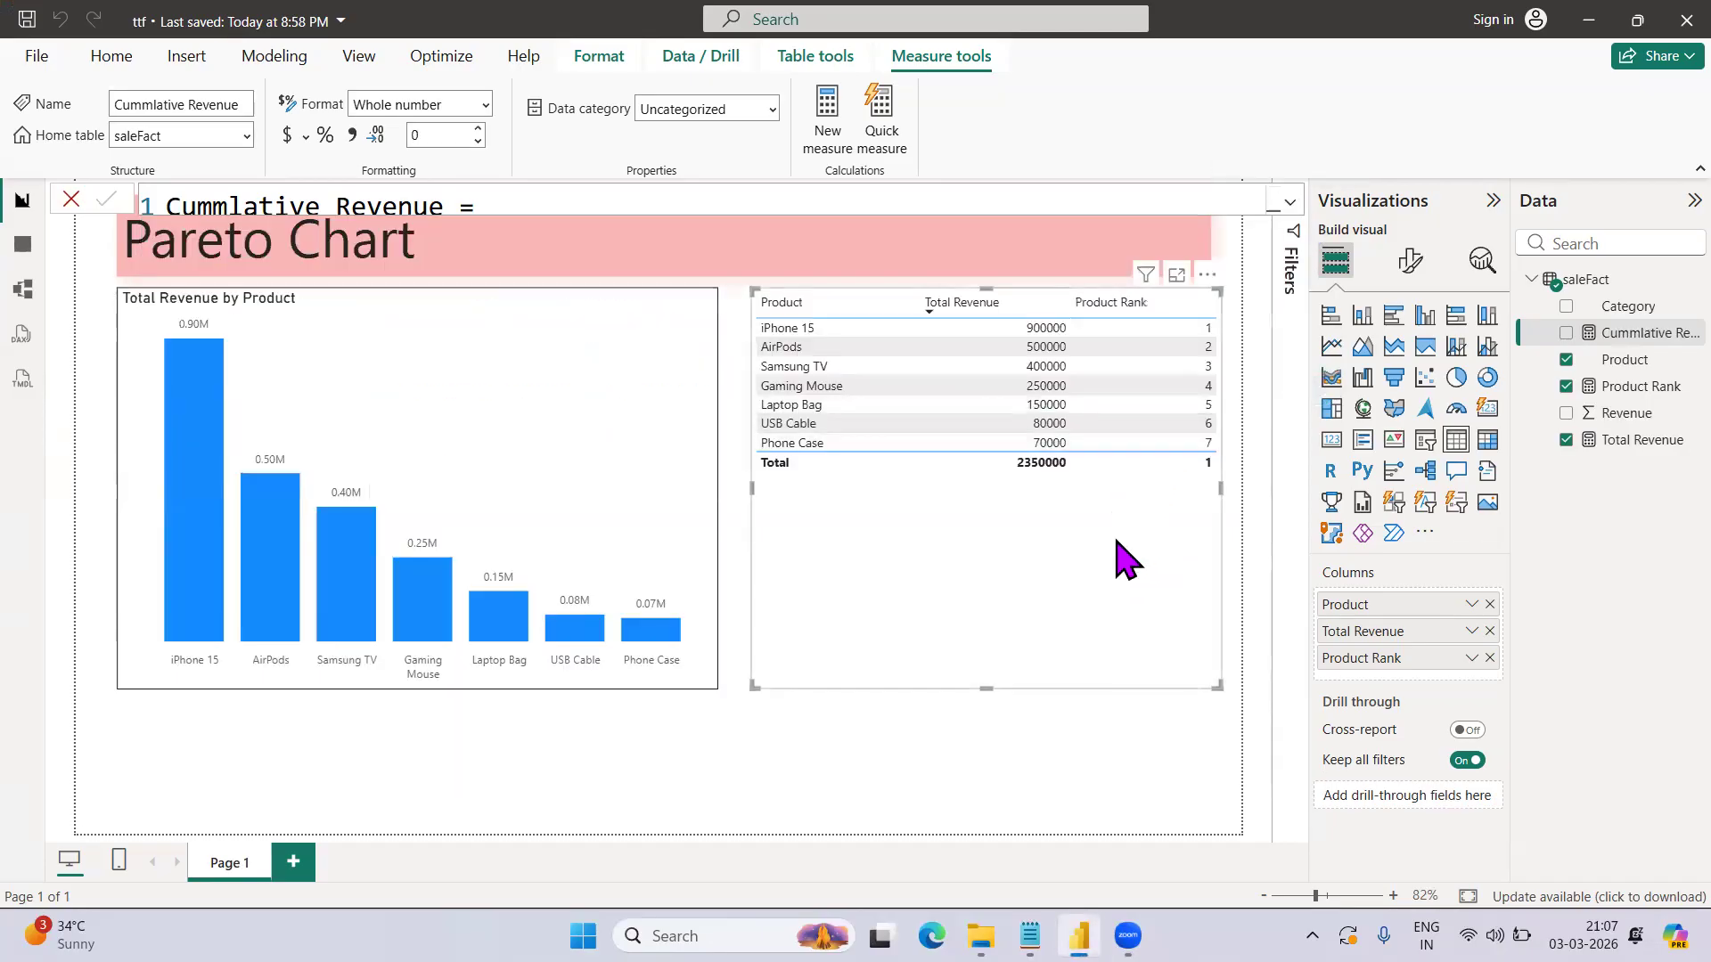
left_click(1566, 333)
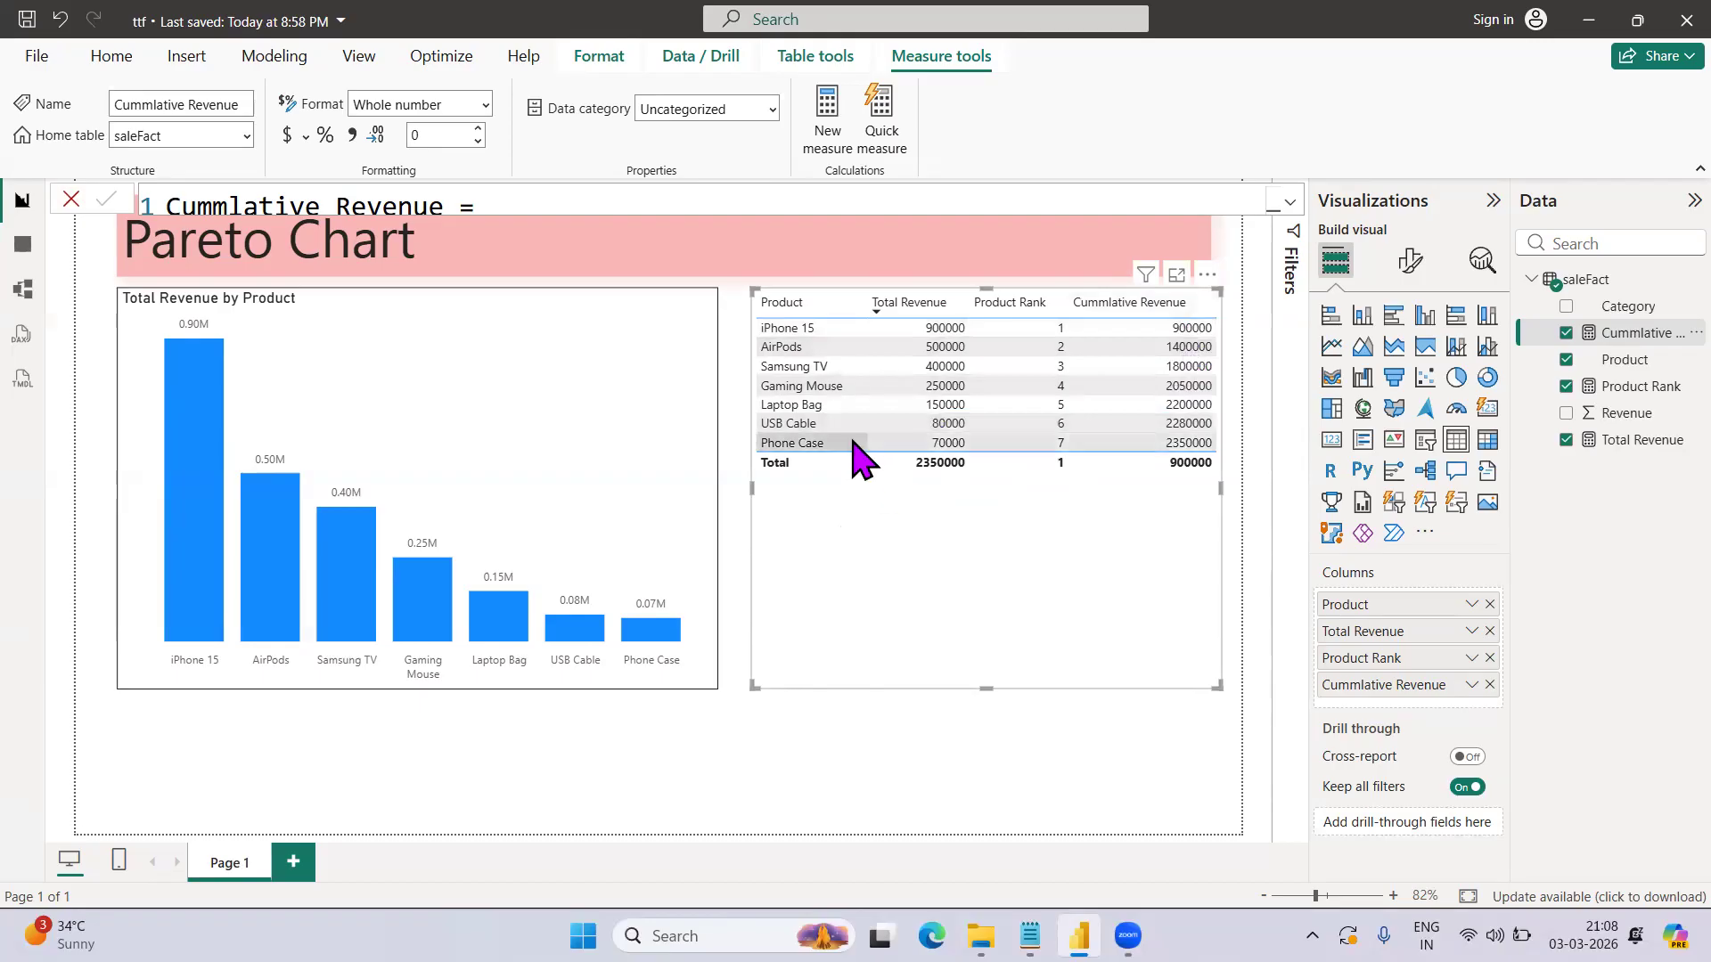
- Create a new measure and name it Cum %, followed by an equals sign
left_click(824, 140)
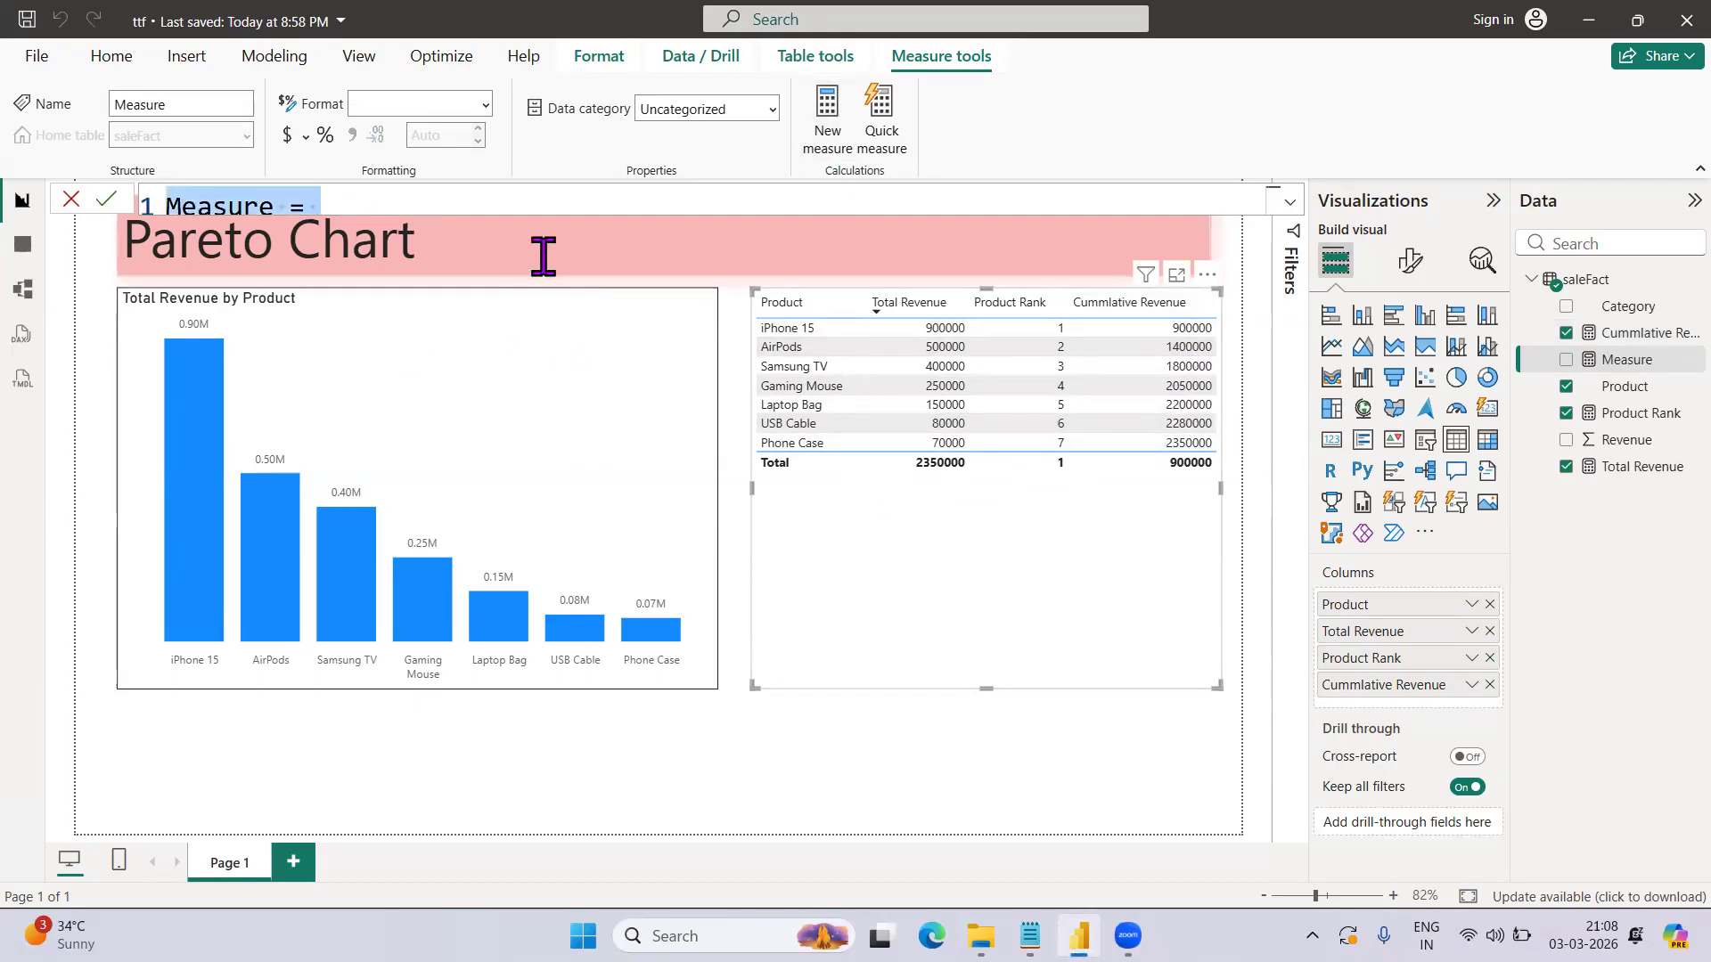
left_click(1290, 209)
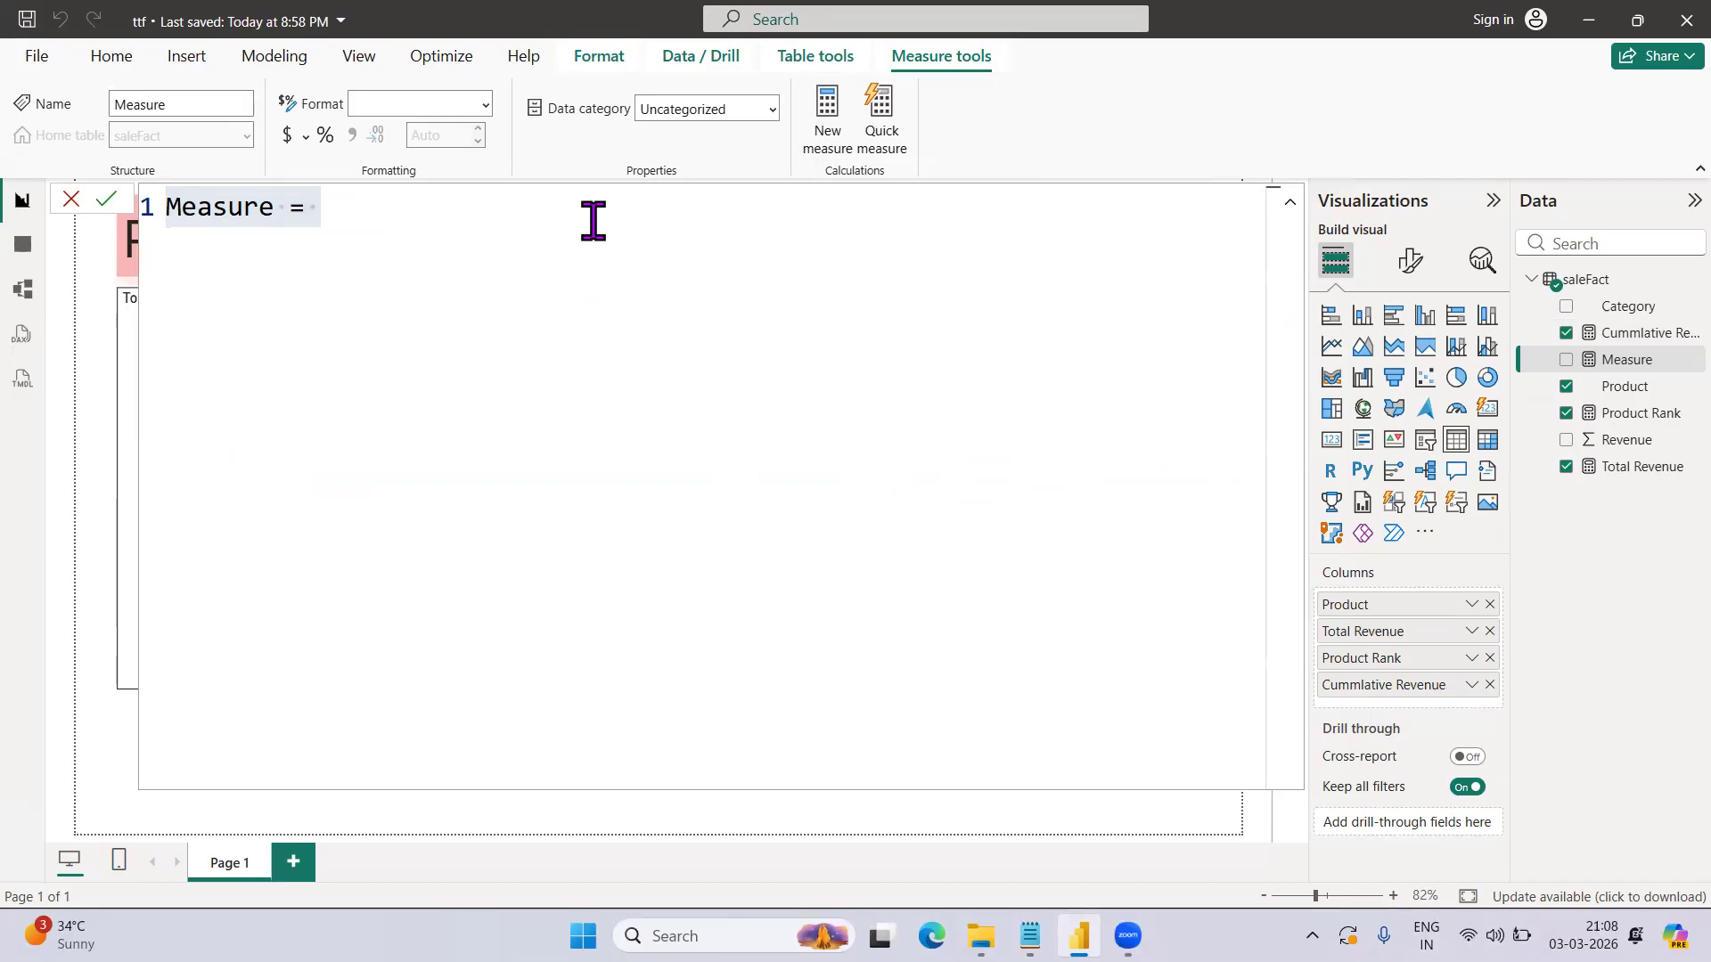
left_click_drag(426, 203, 71, 200)
type("Cum")
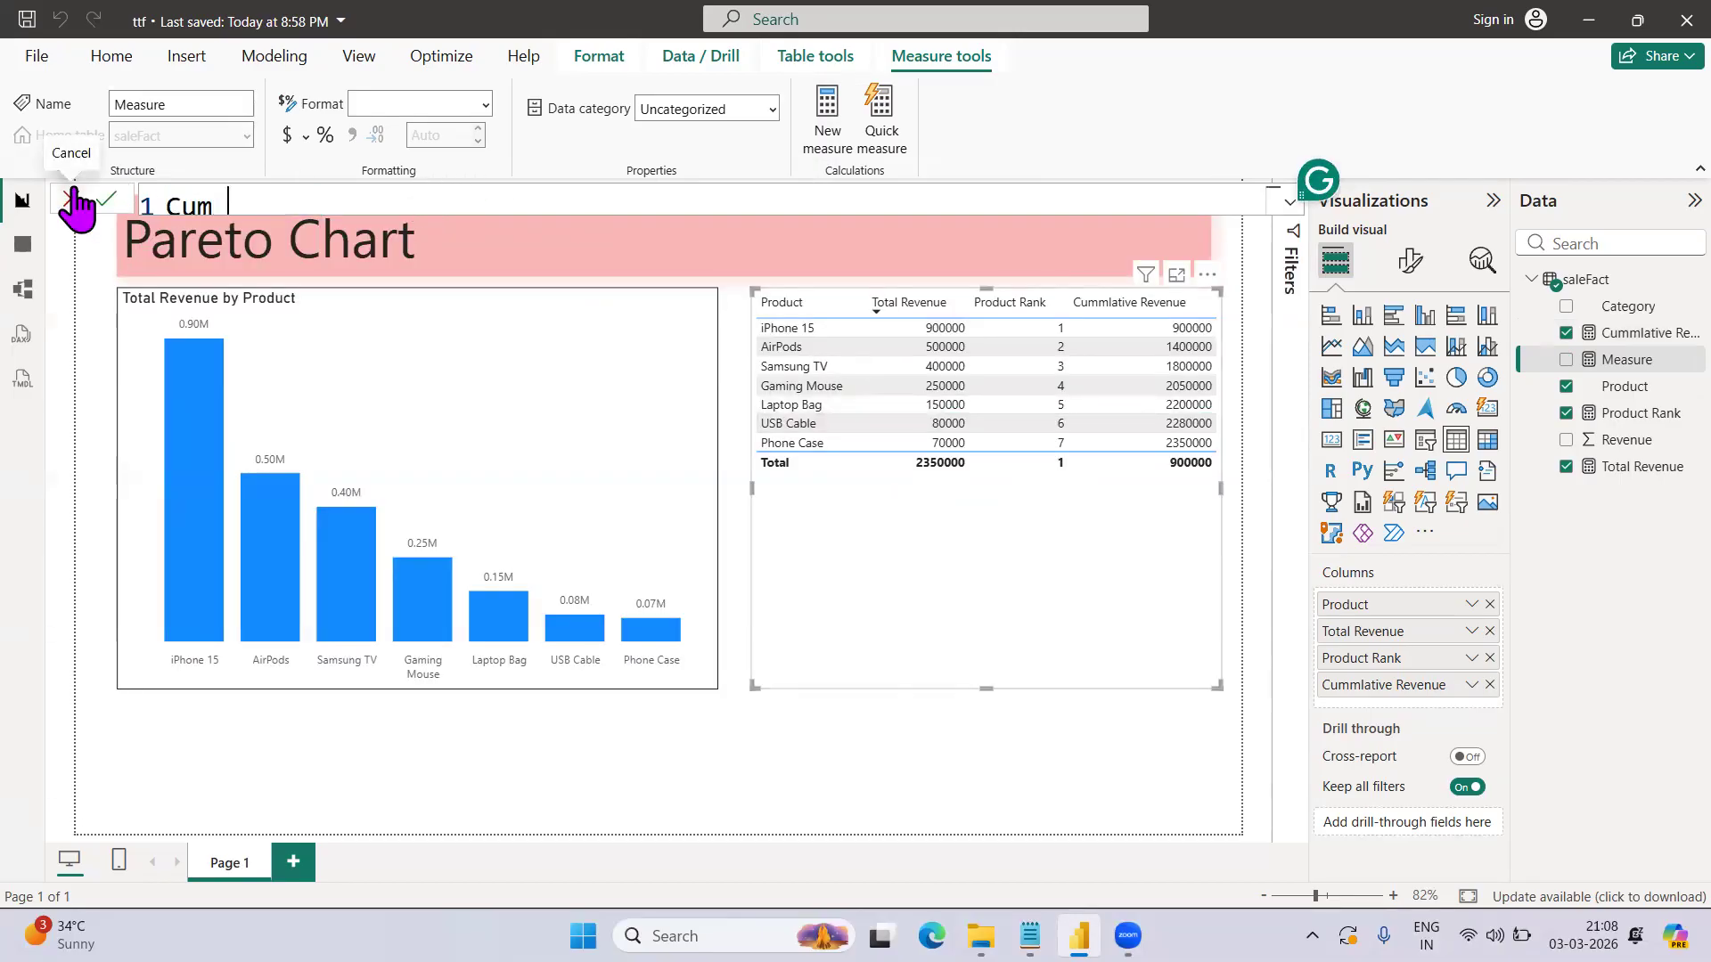
type(" % divi")
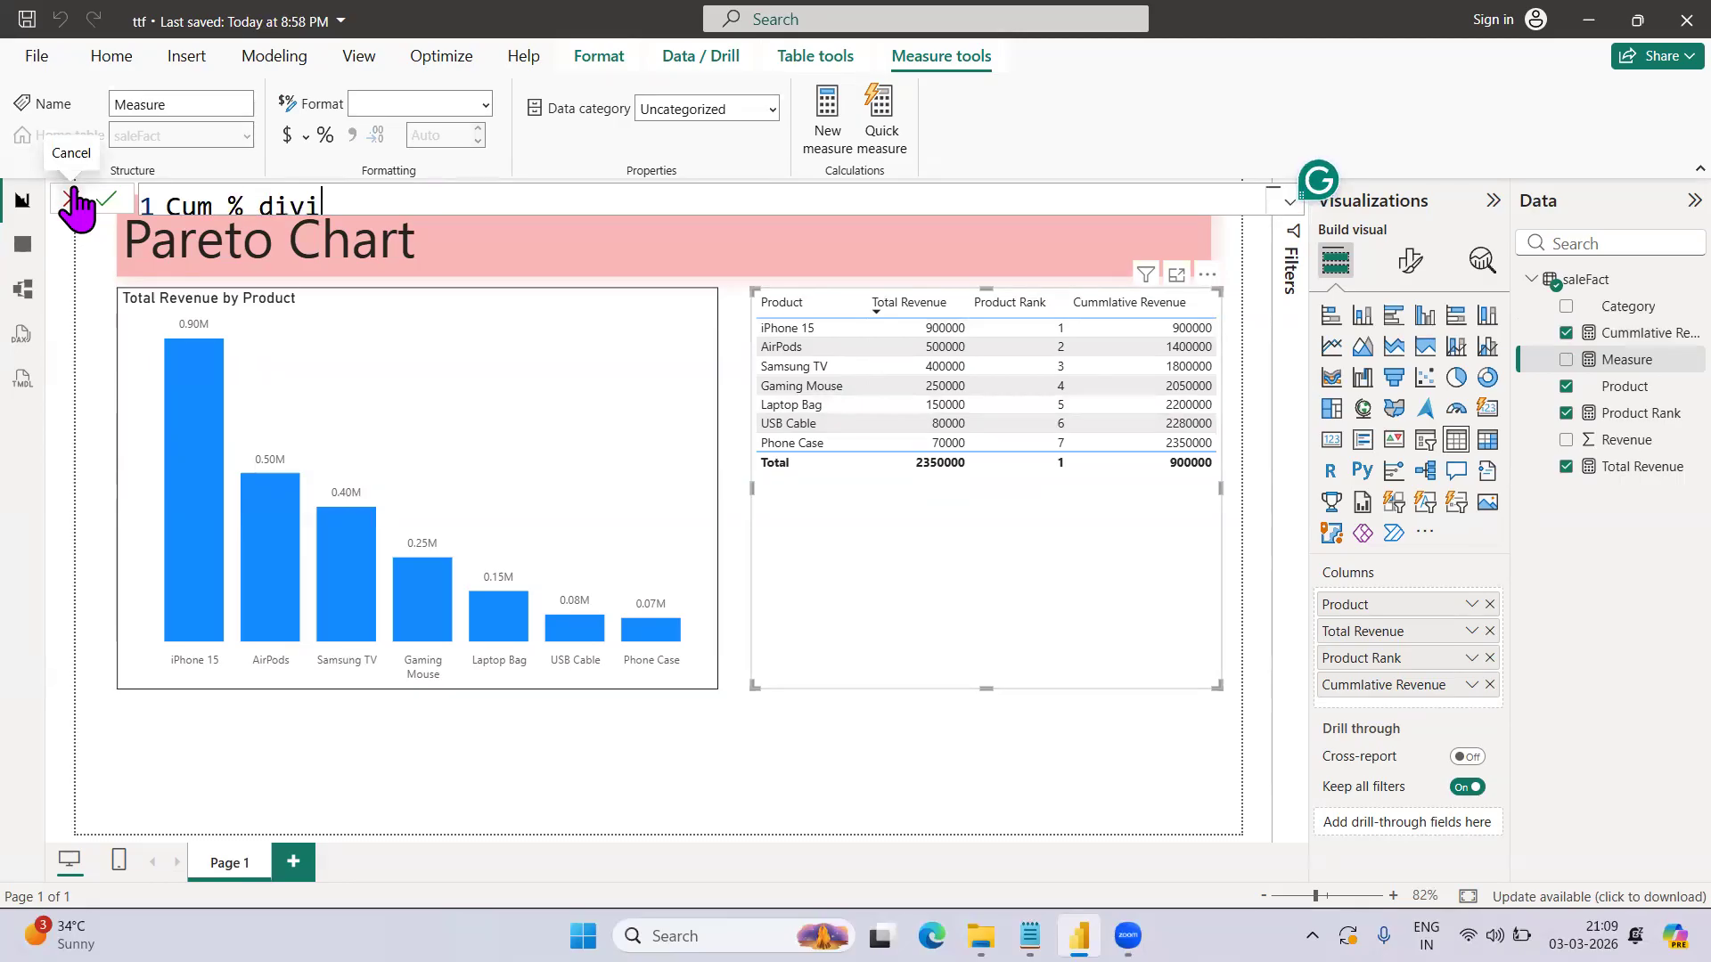
key("BackSpace")
key("BackSpace")
key("BackSpace")
key("BackSpace")
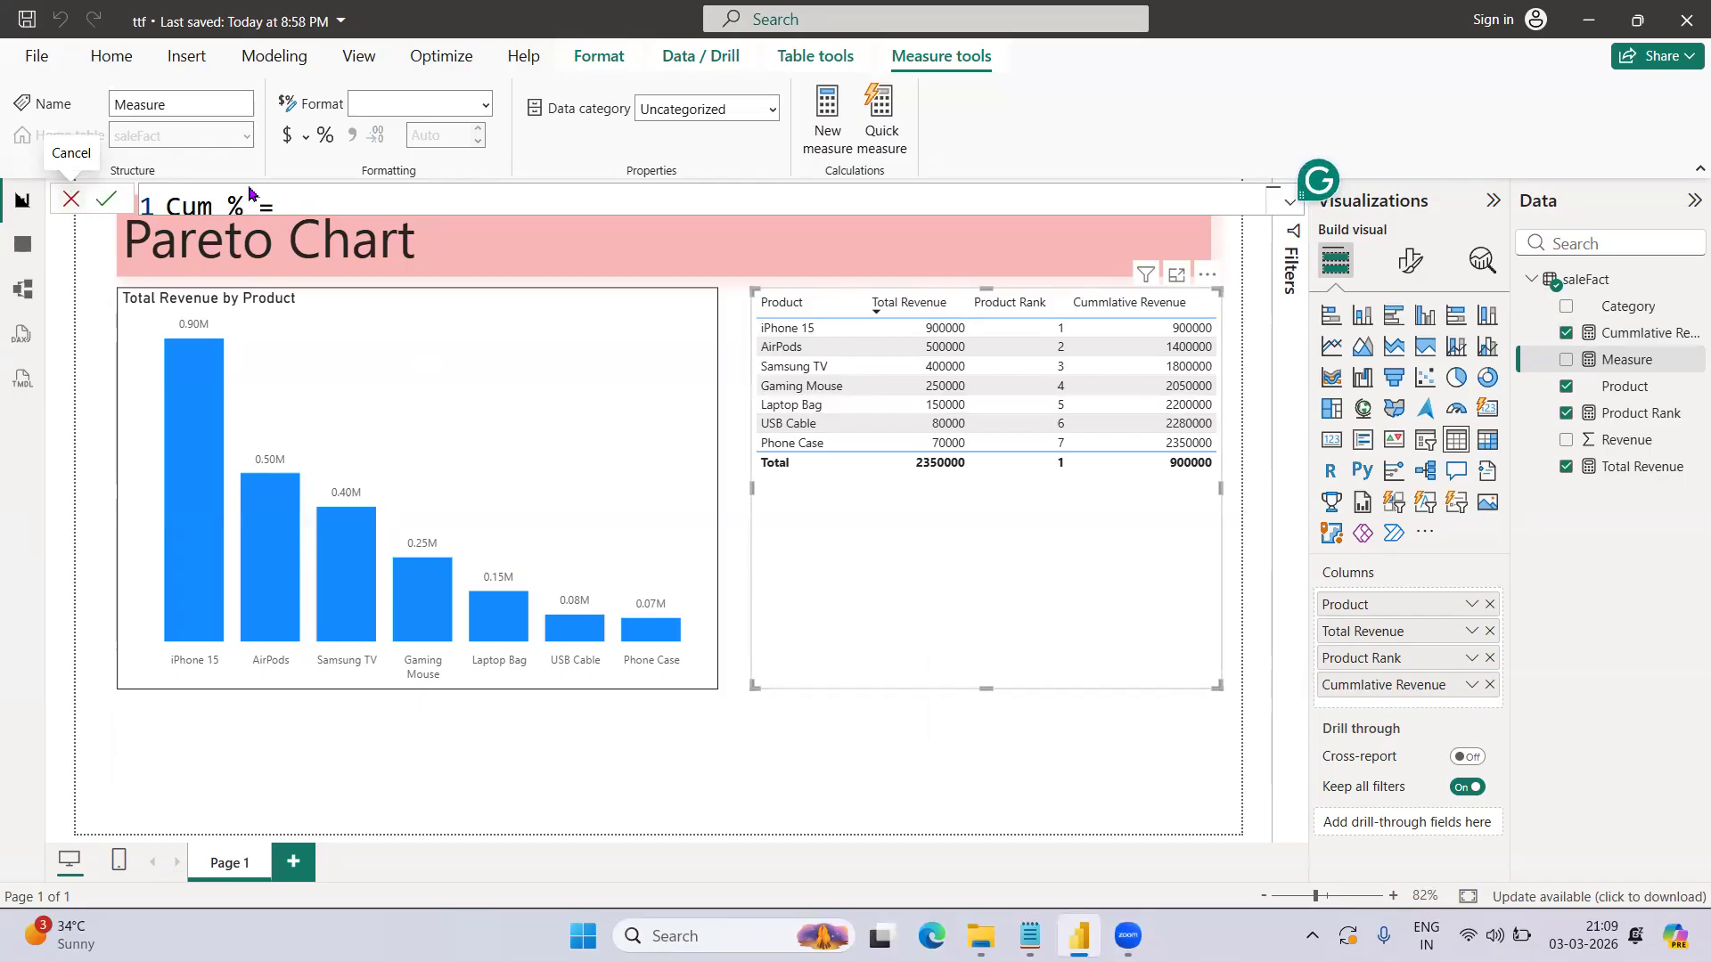
left_click(1287, 206)
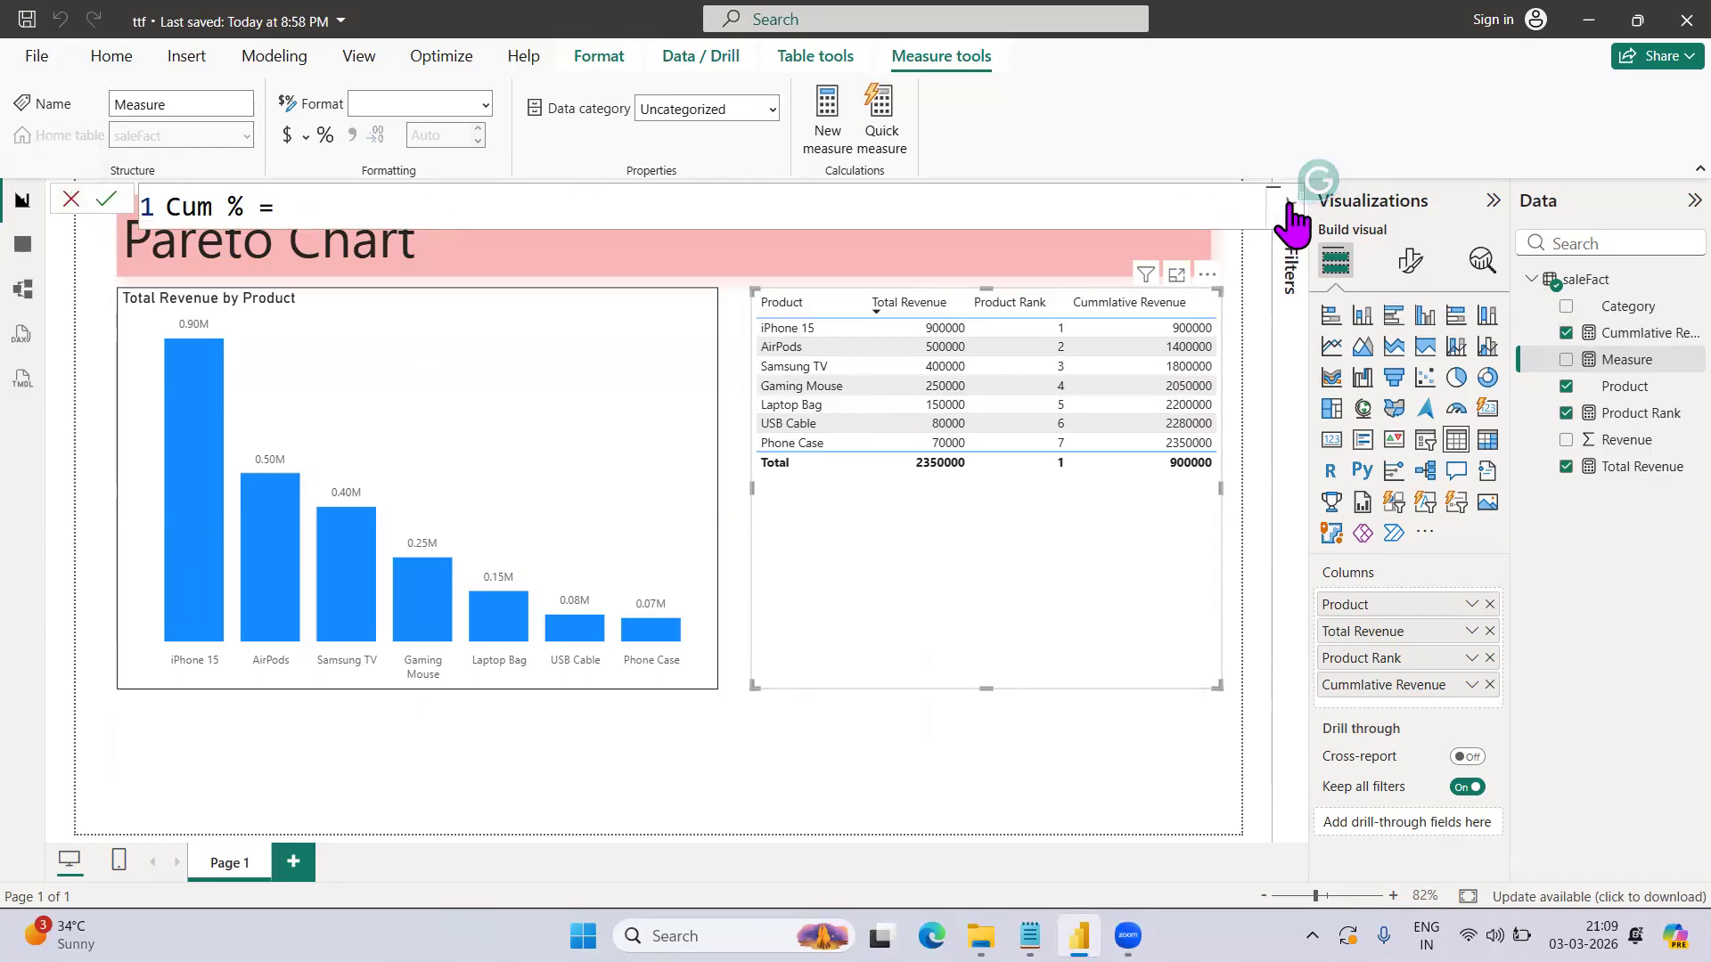
- Start a DIVIDE function in the Cum % formula with [Cummlative Revenue] as the numerator, followed by a comma
type("divi")
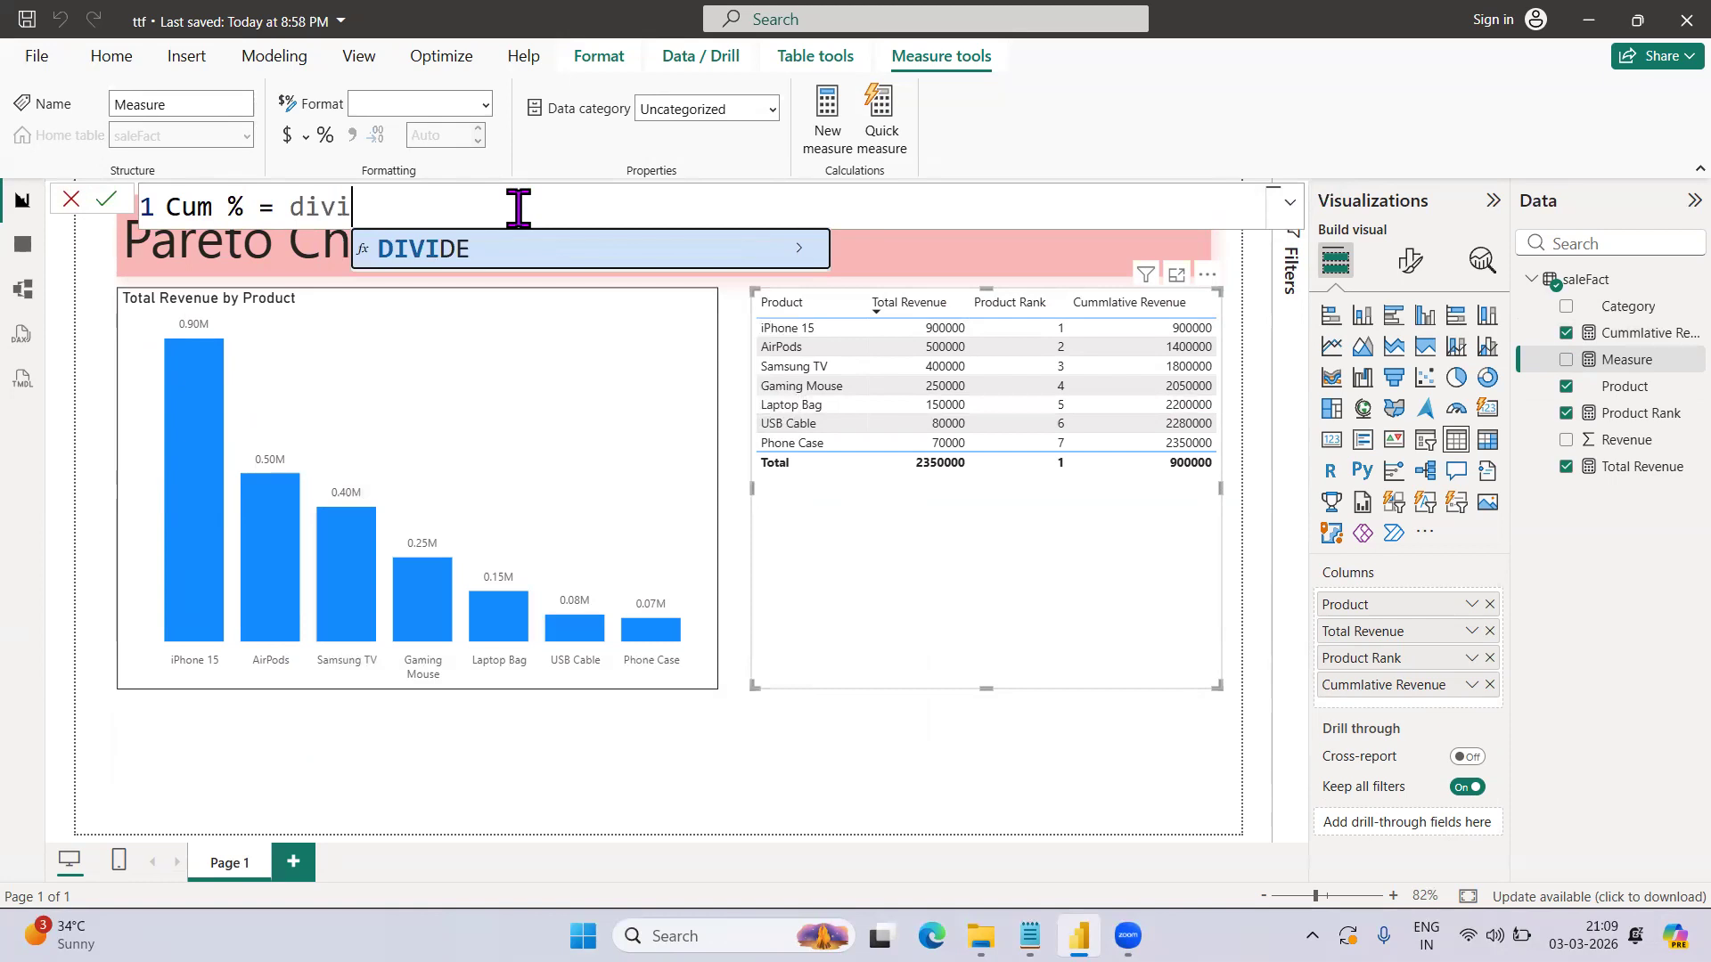
key("Tab")
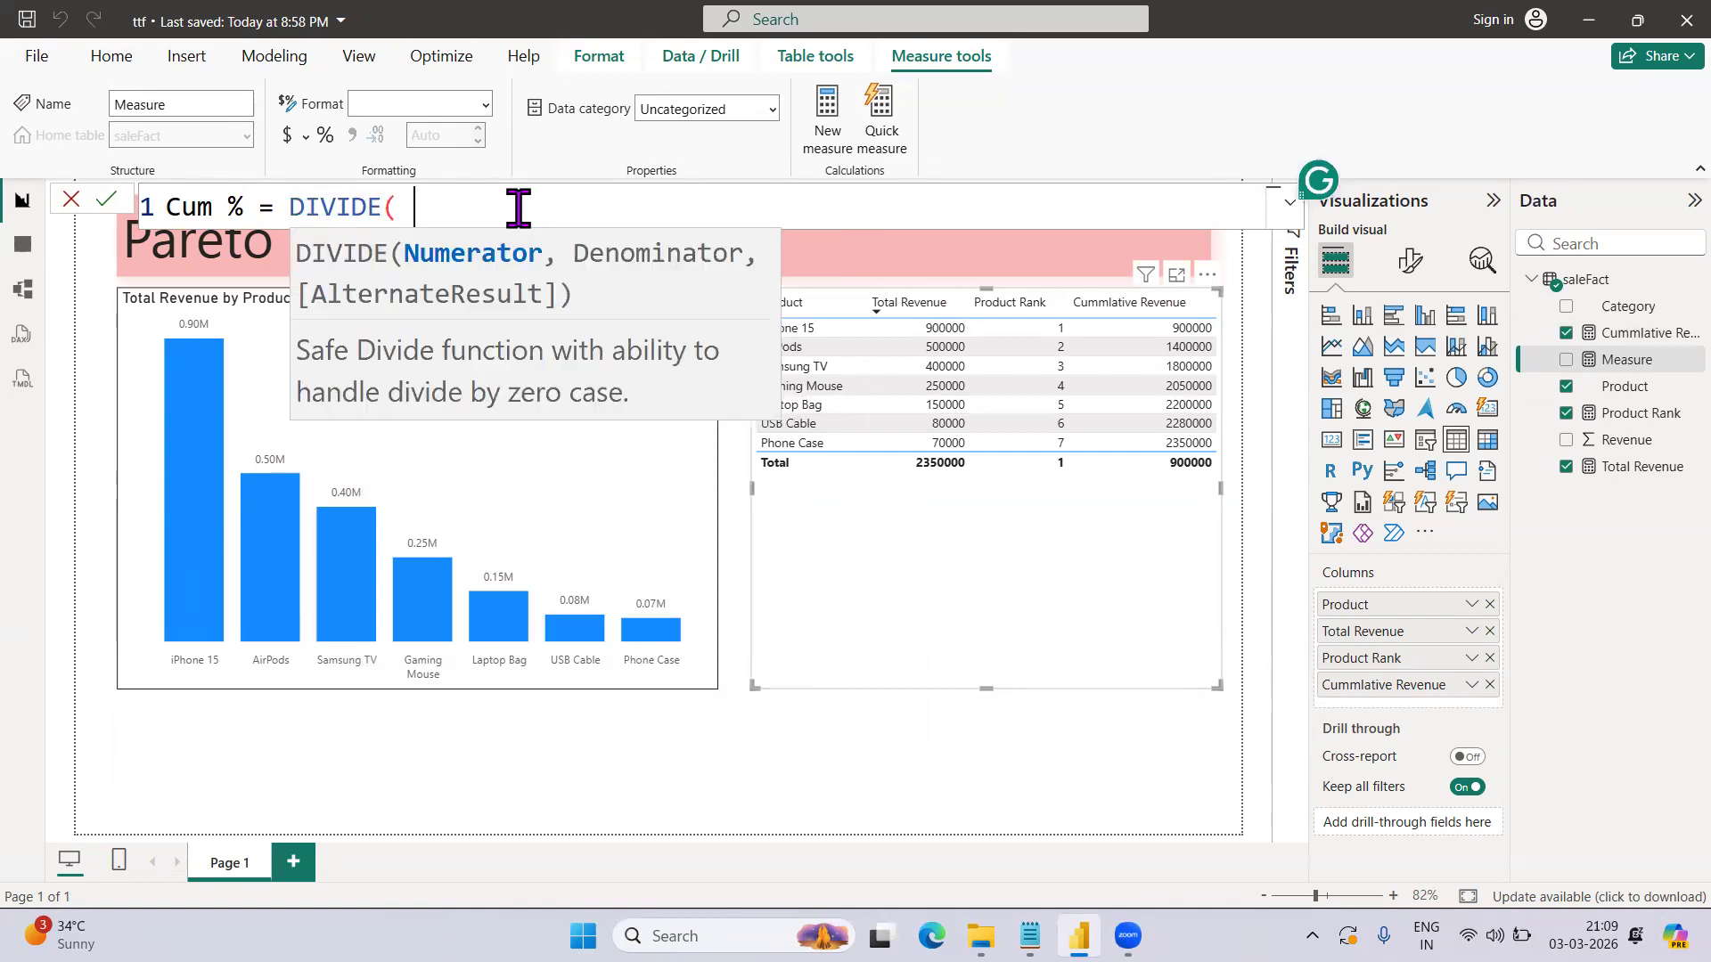
type("cu")
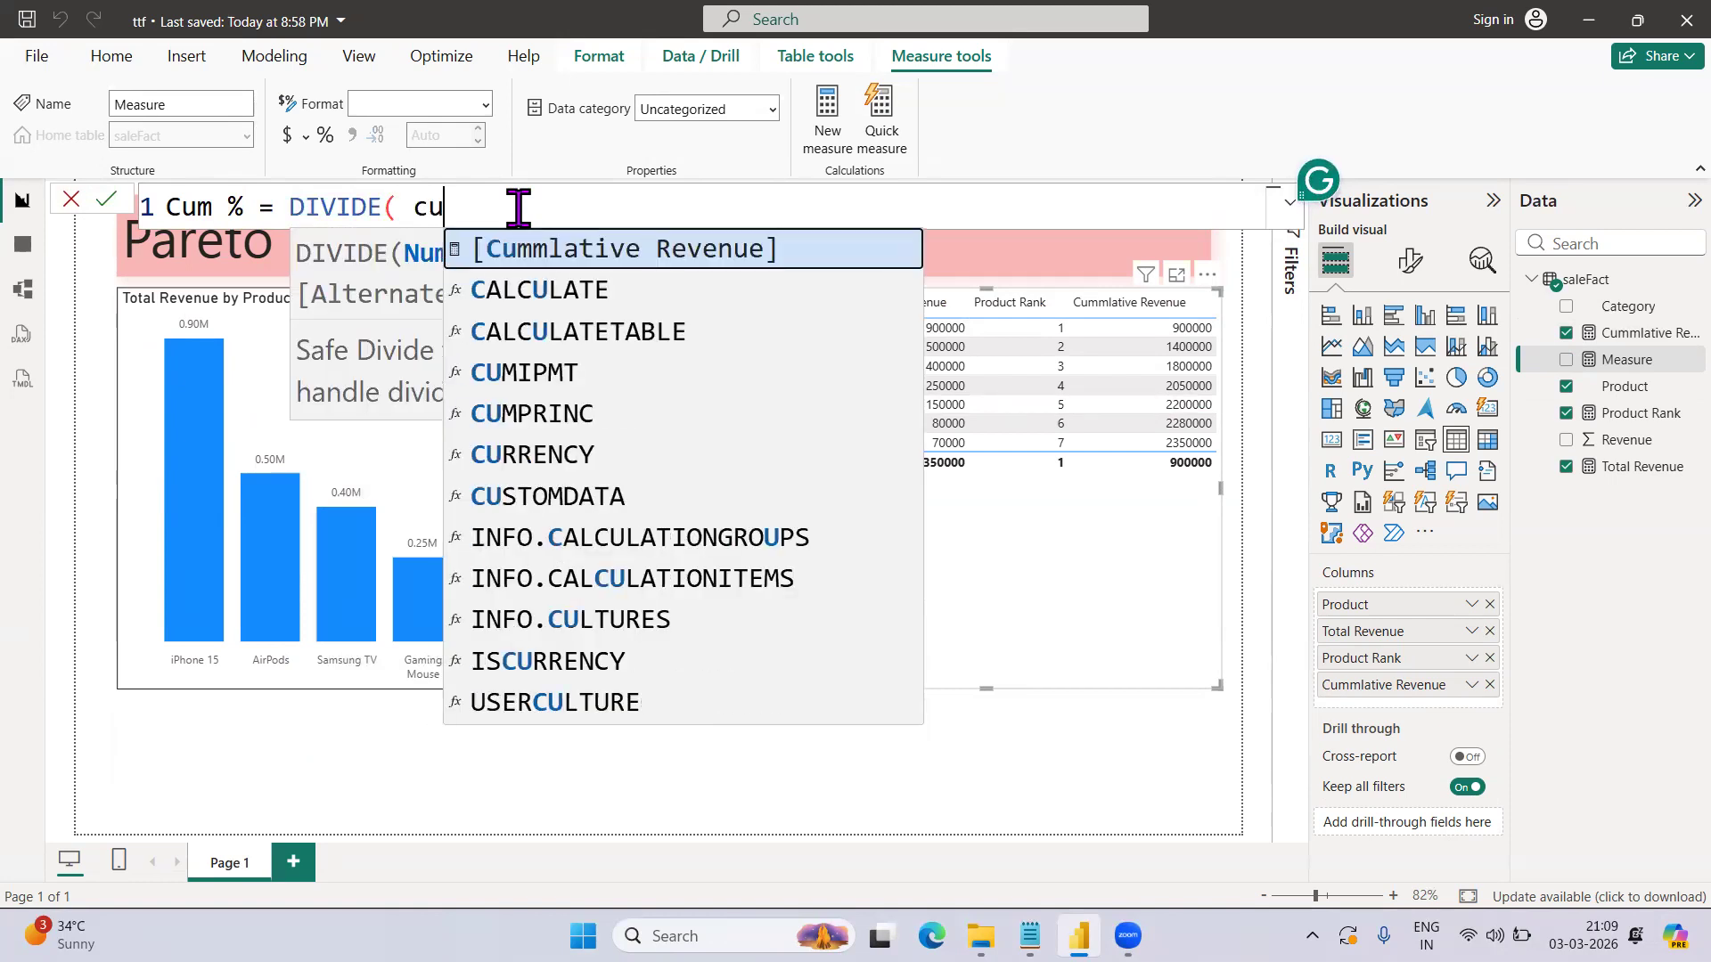
key("Tab")
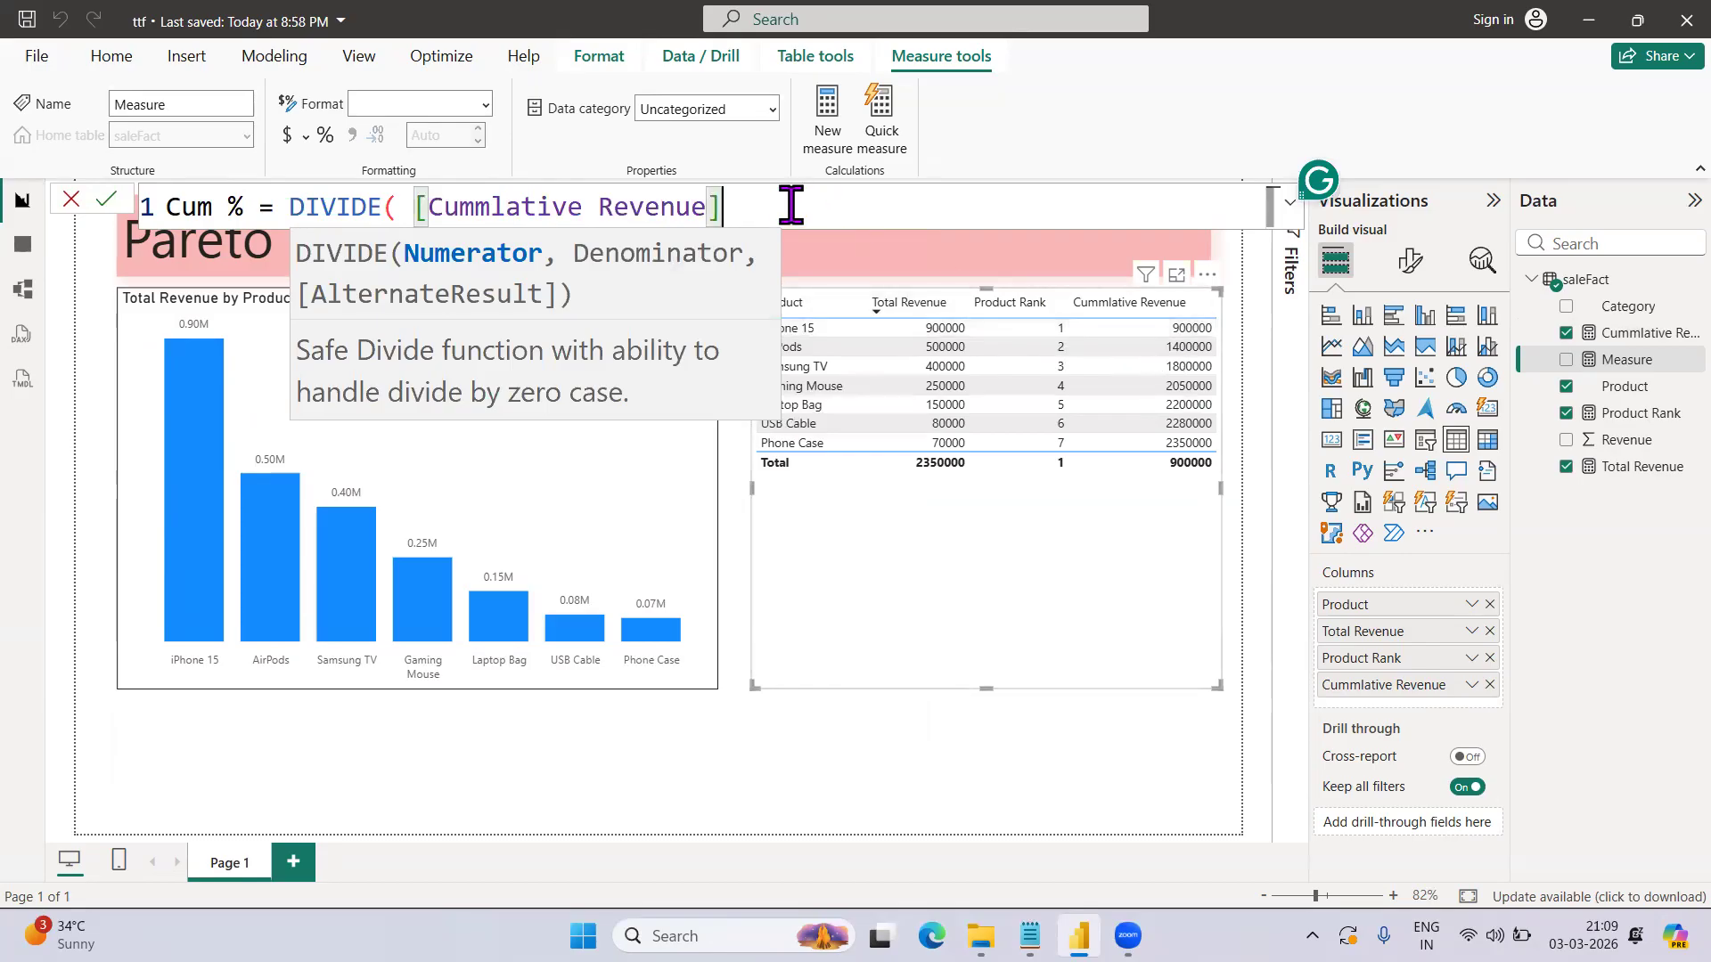
type(",")
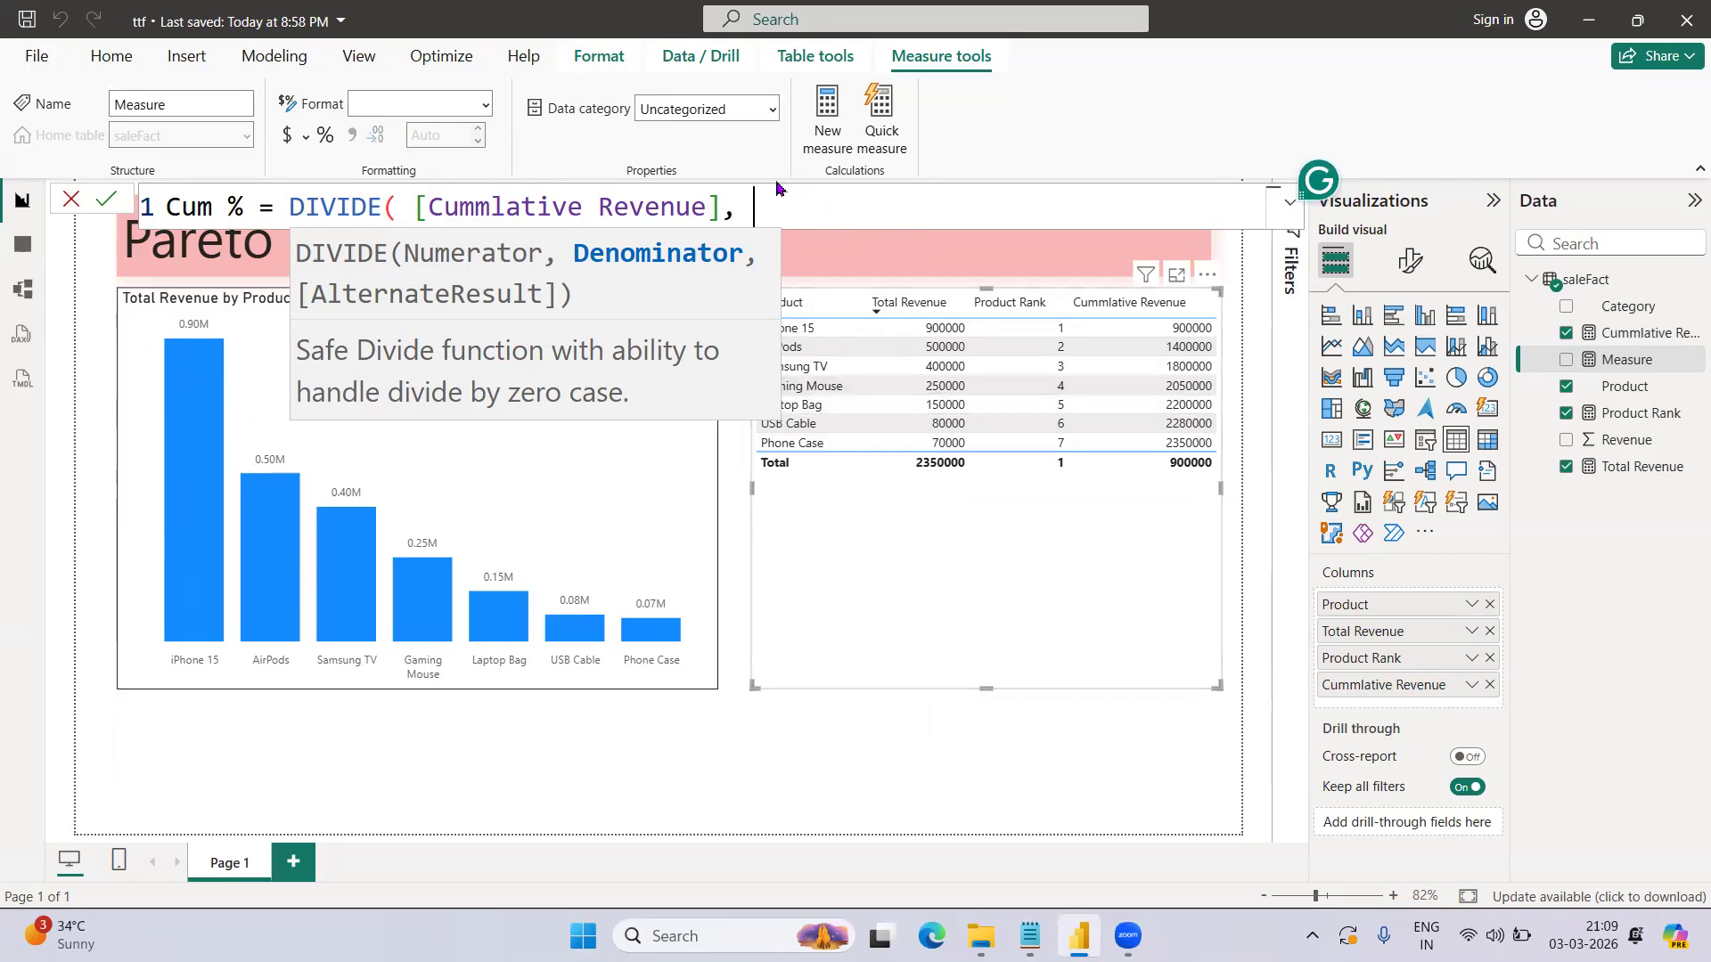
- On a new line of the Cum % formula, start a CALCULATE denominator with [Total Revenue] as its expression, followed by a comma
key("shift+Return")
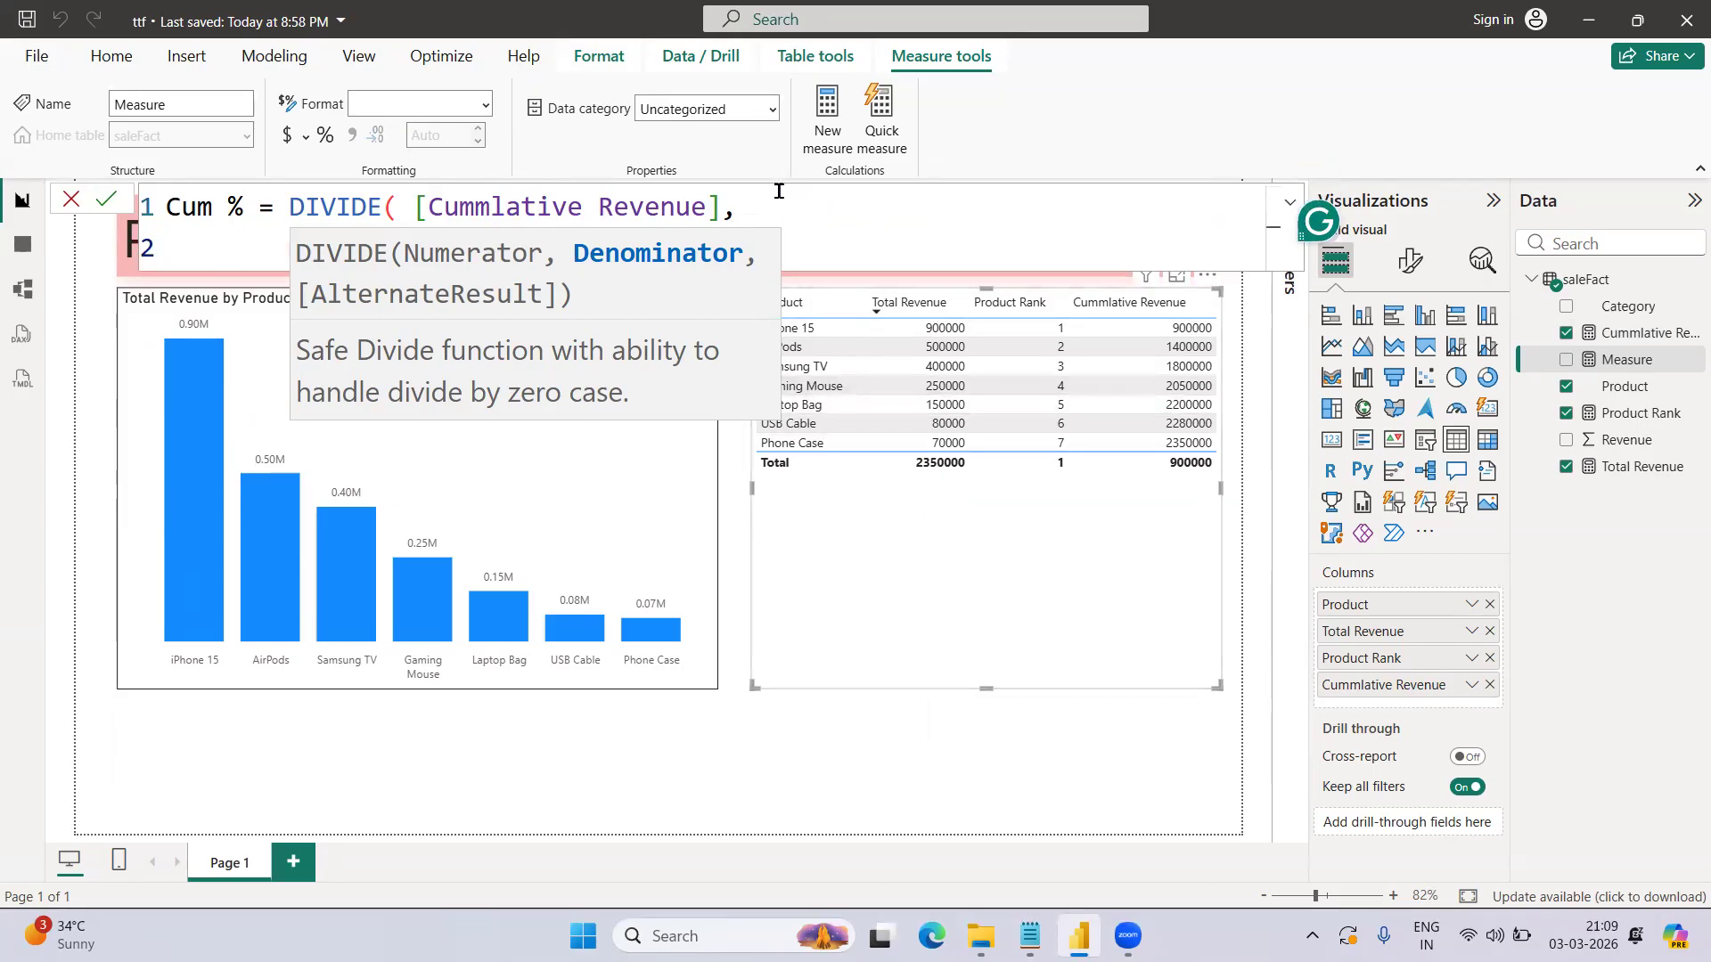
type("cal")
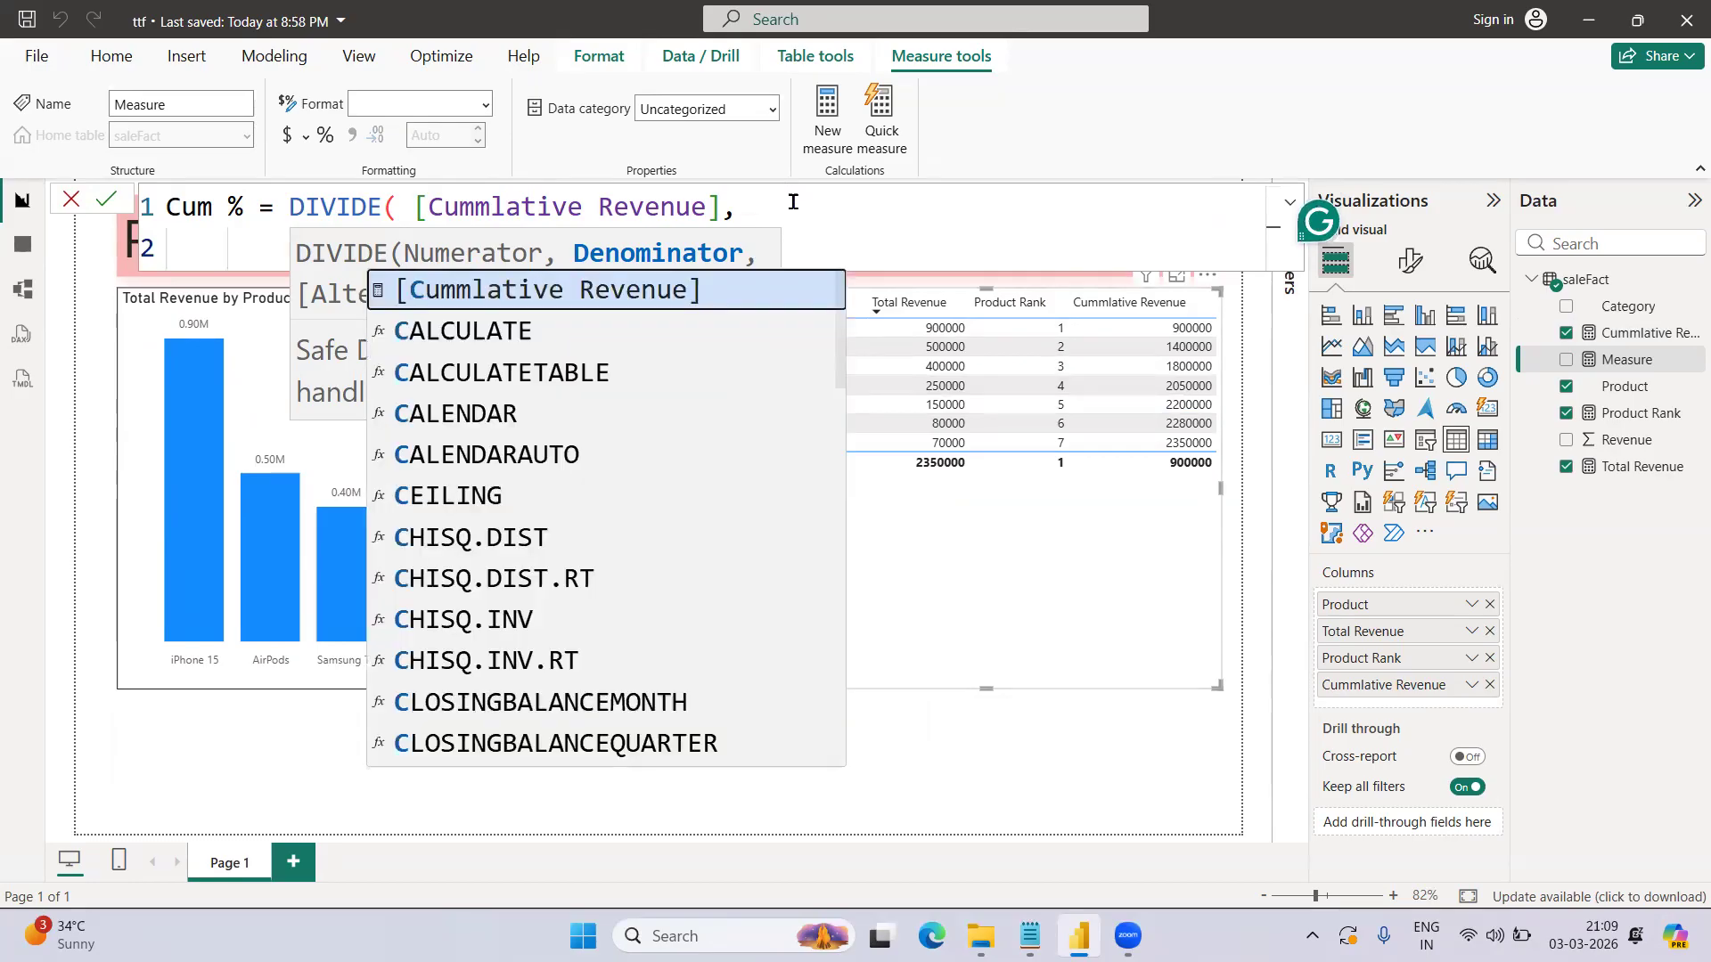
key("Tab")
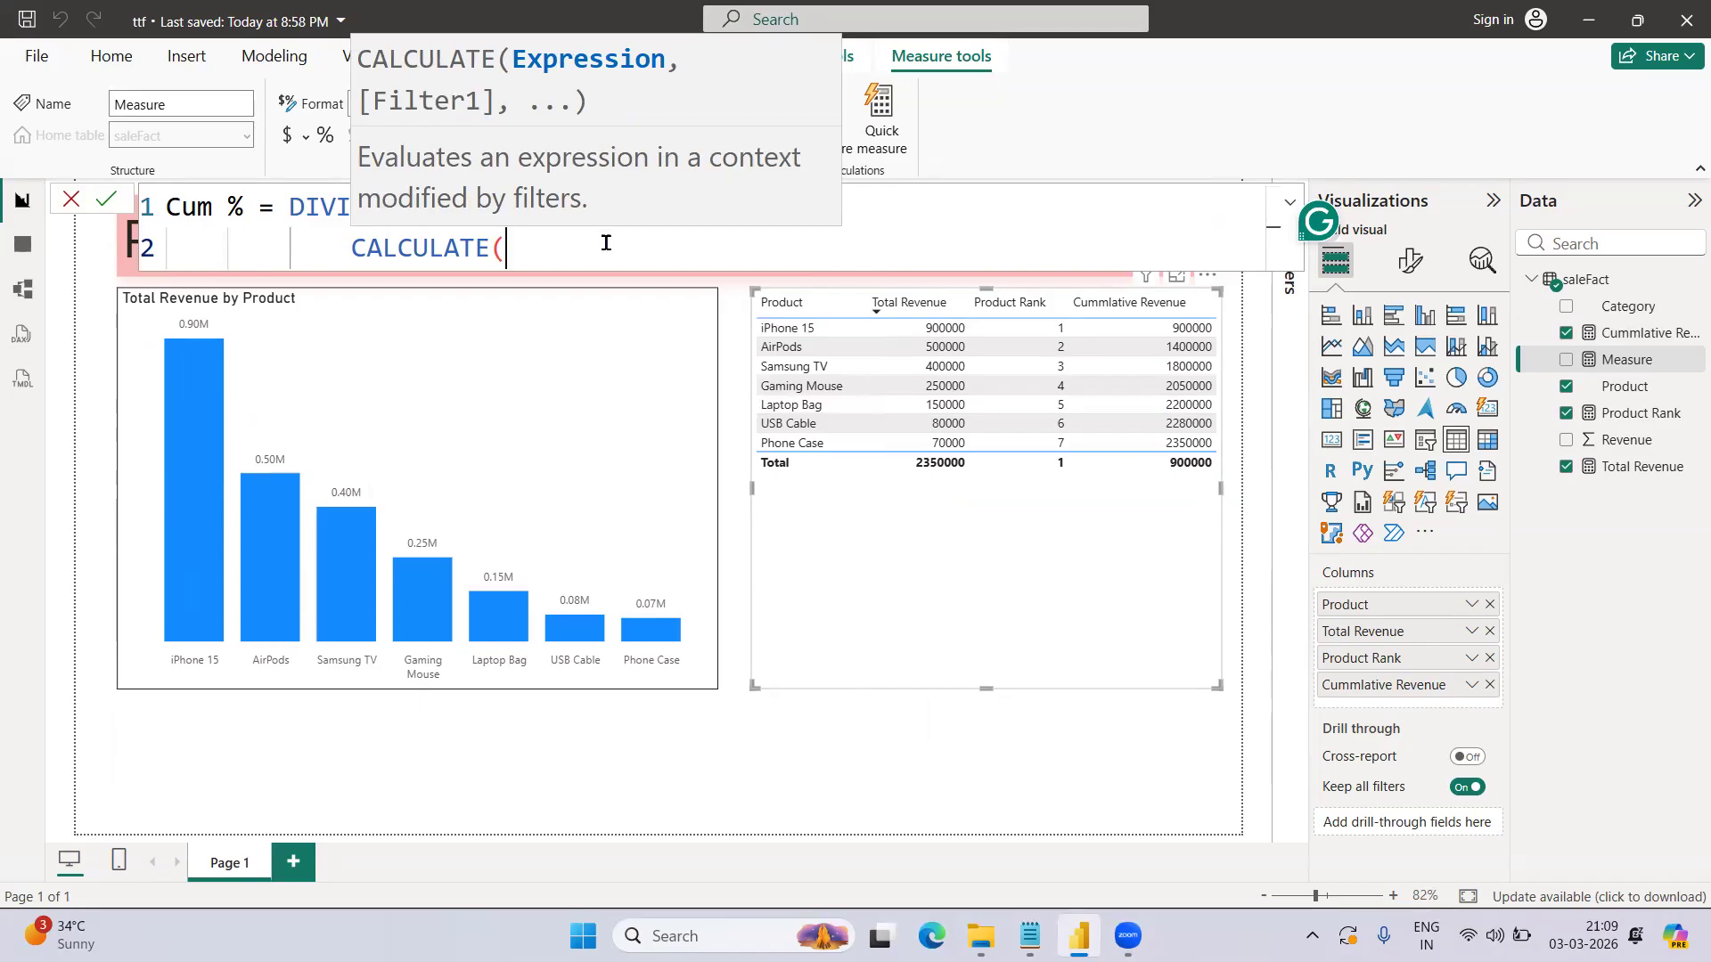
scroll(606, 242, "down", 1)
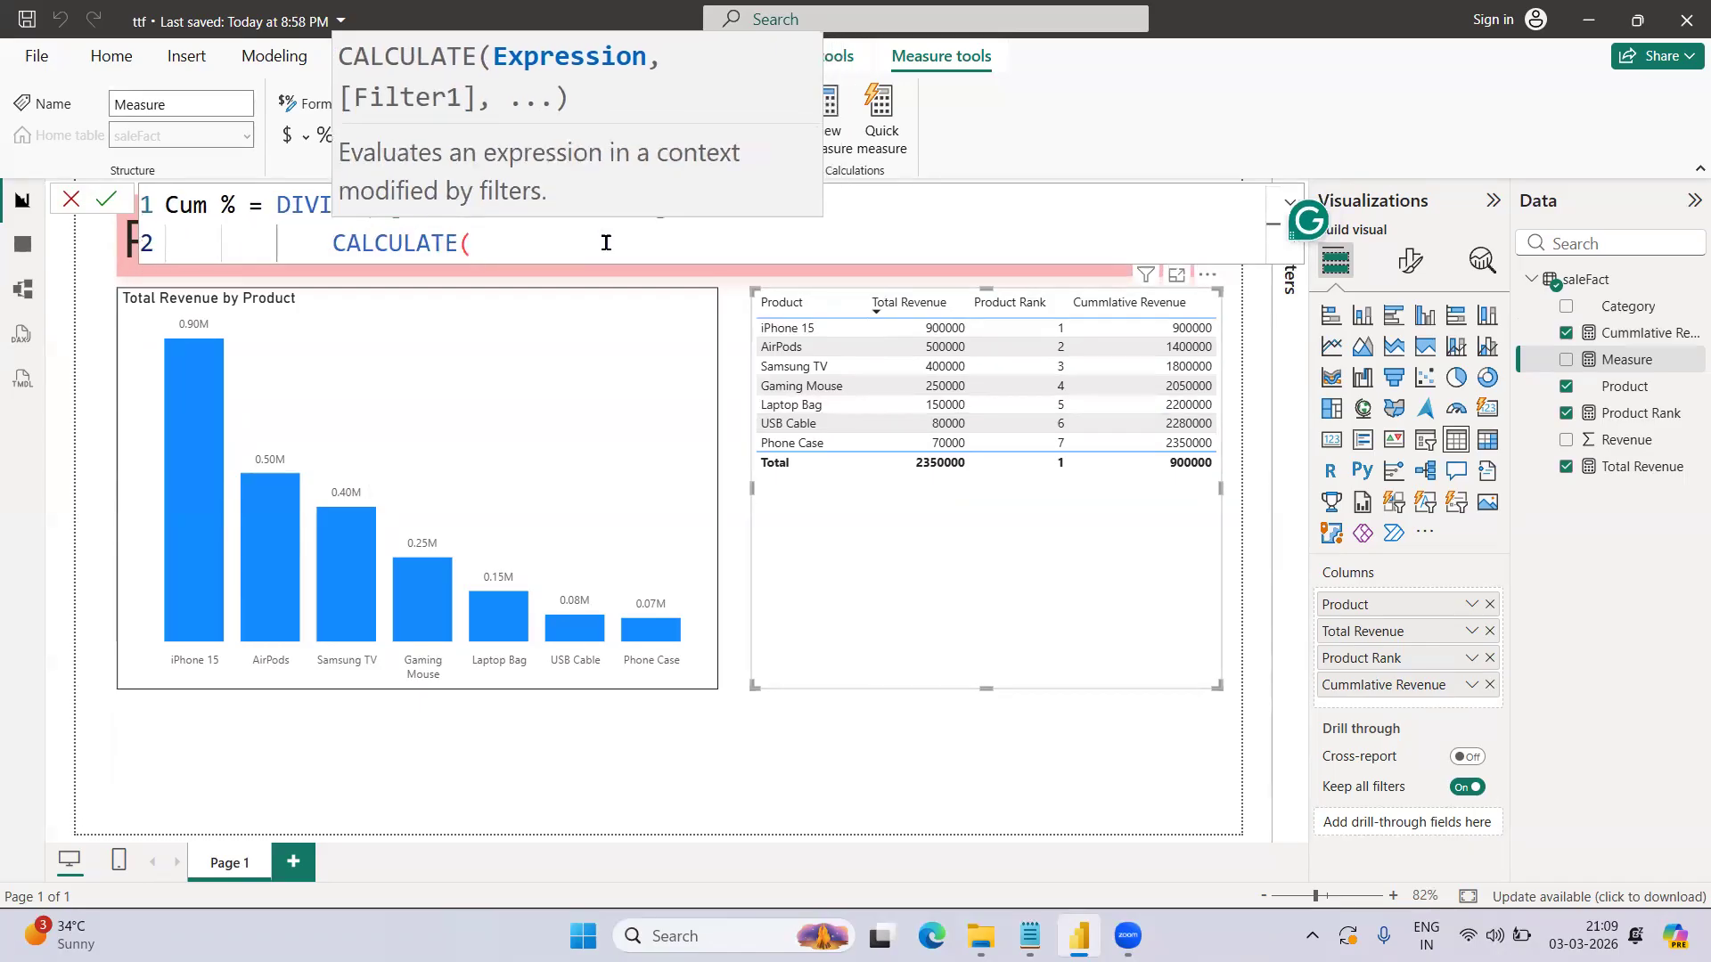
type("tot")
key("Tab")
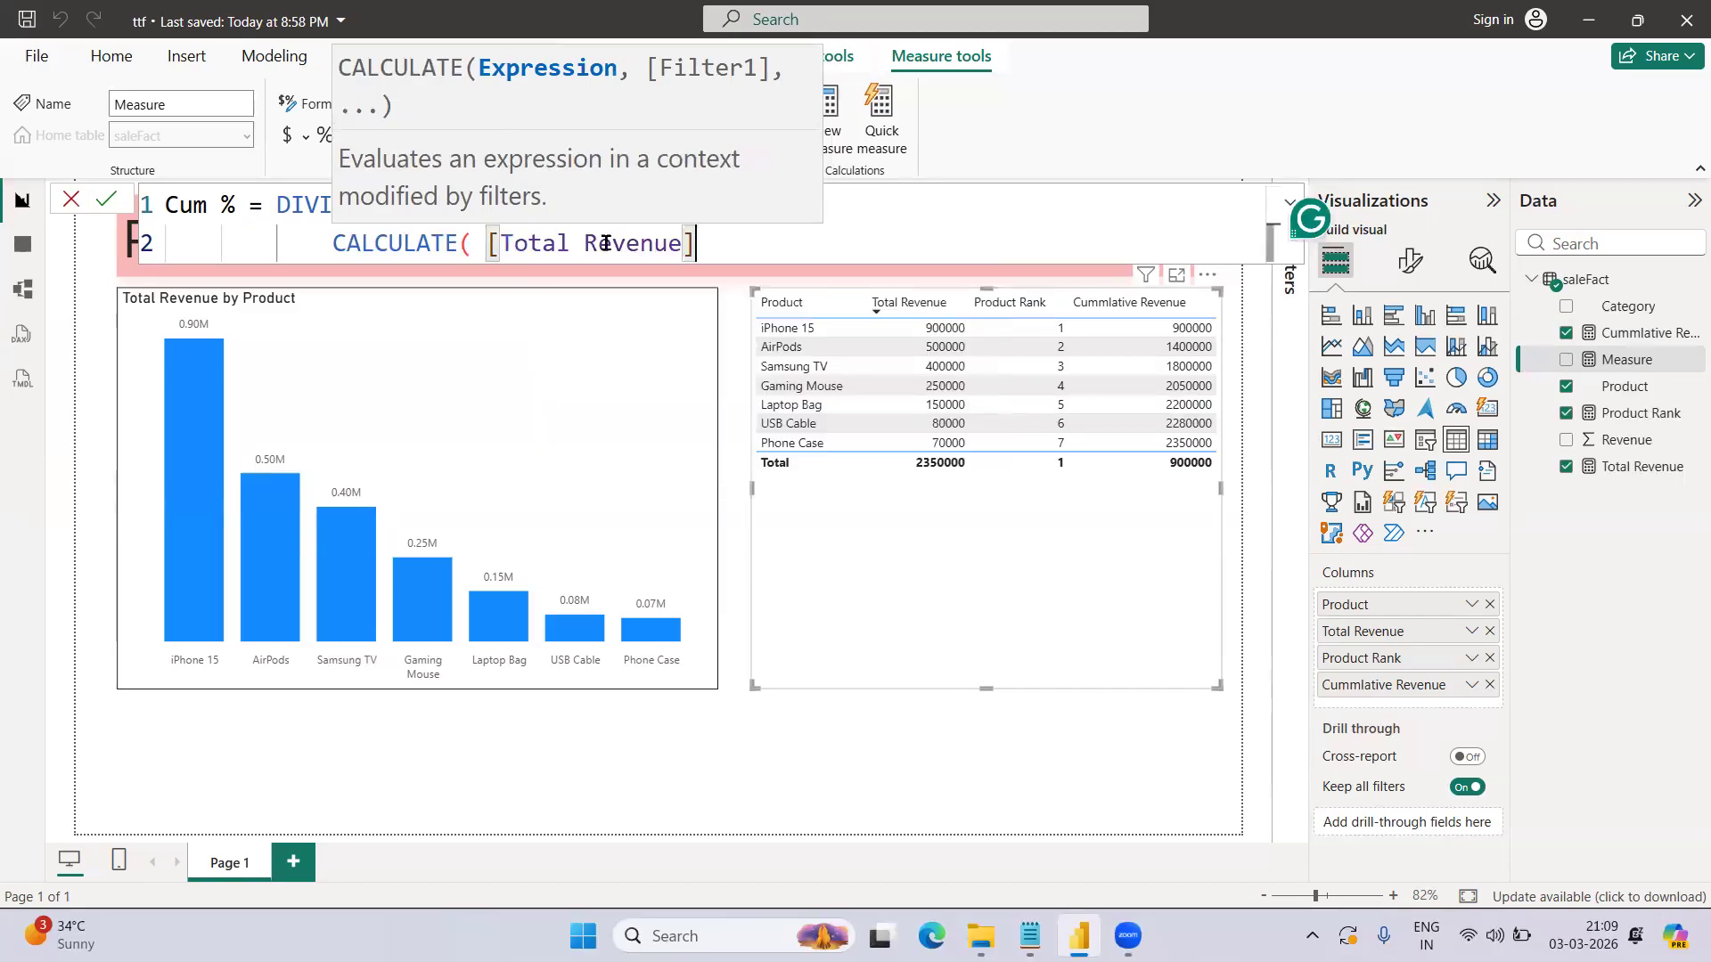
type(", ")
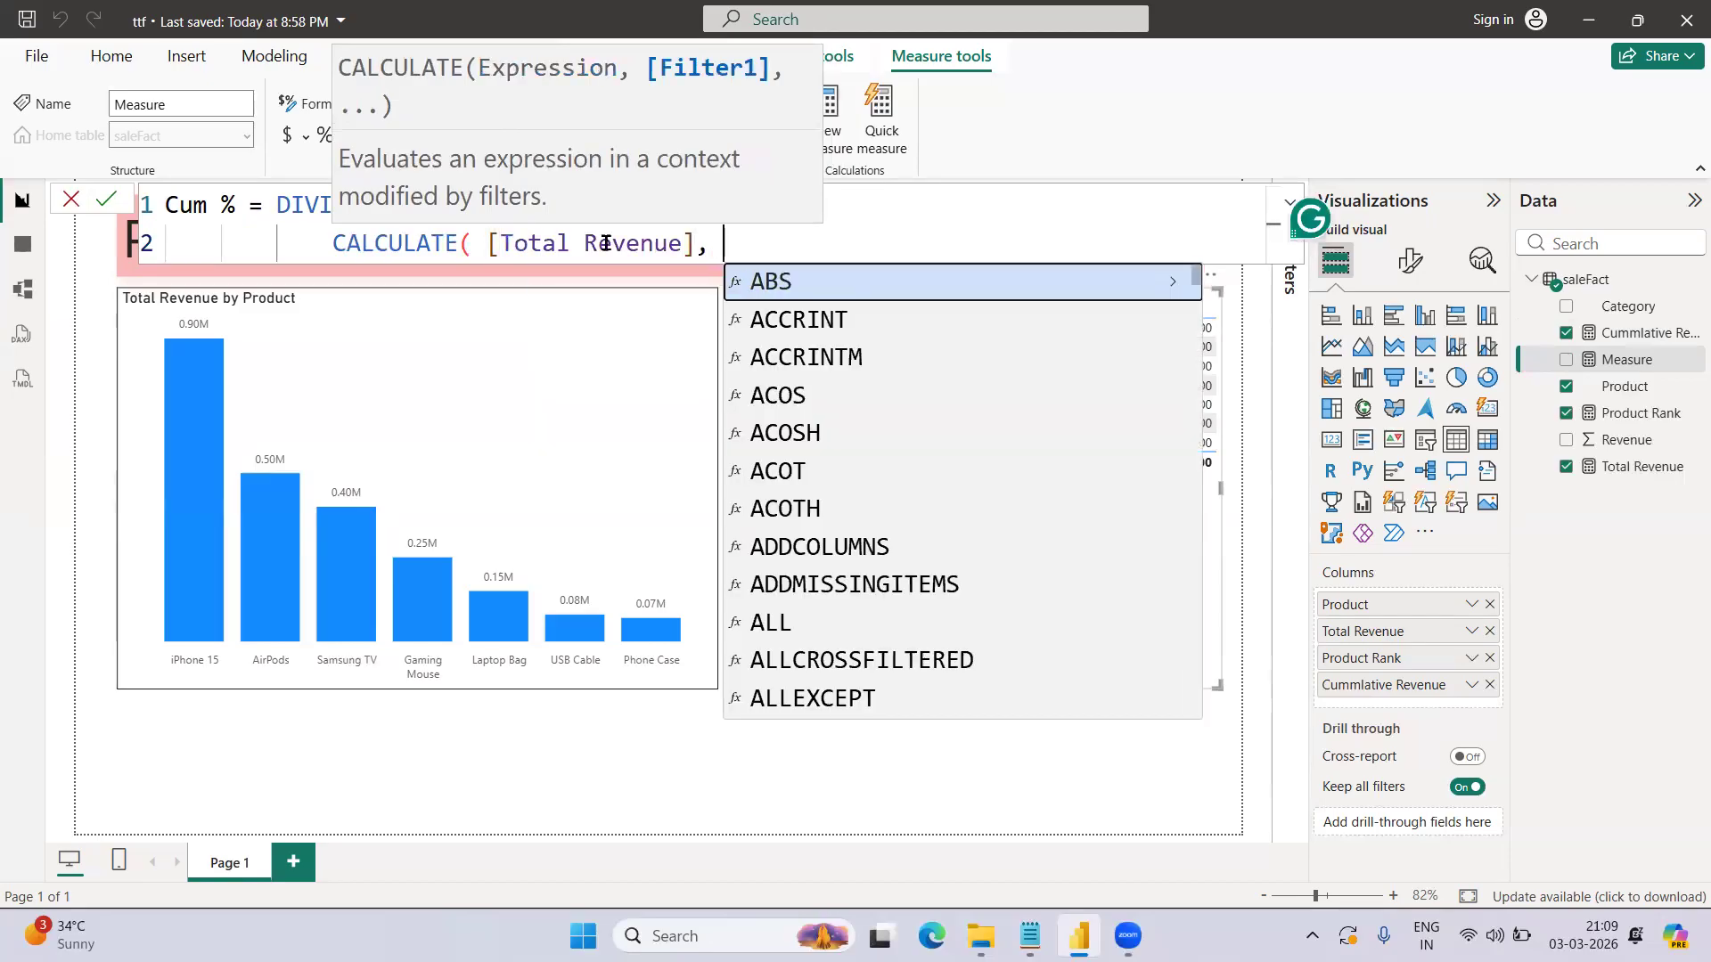
- Add ALL(saleFact[Product]) as the filter of the CALCULATE function and close its parentheses
type("all")
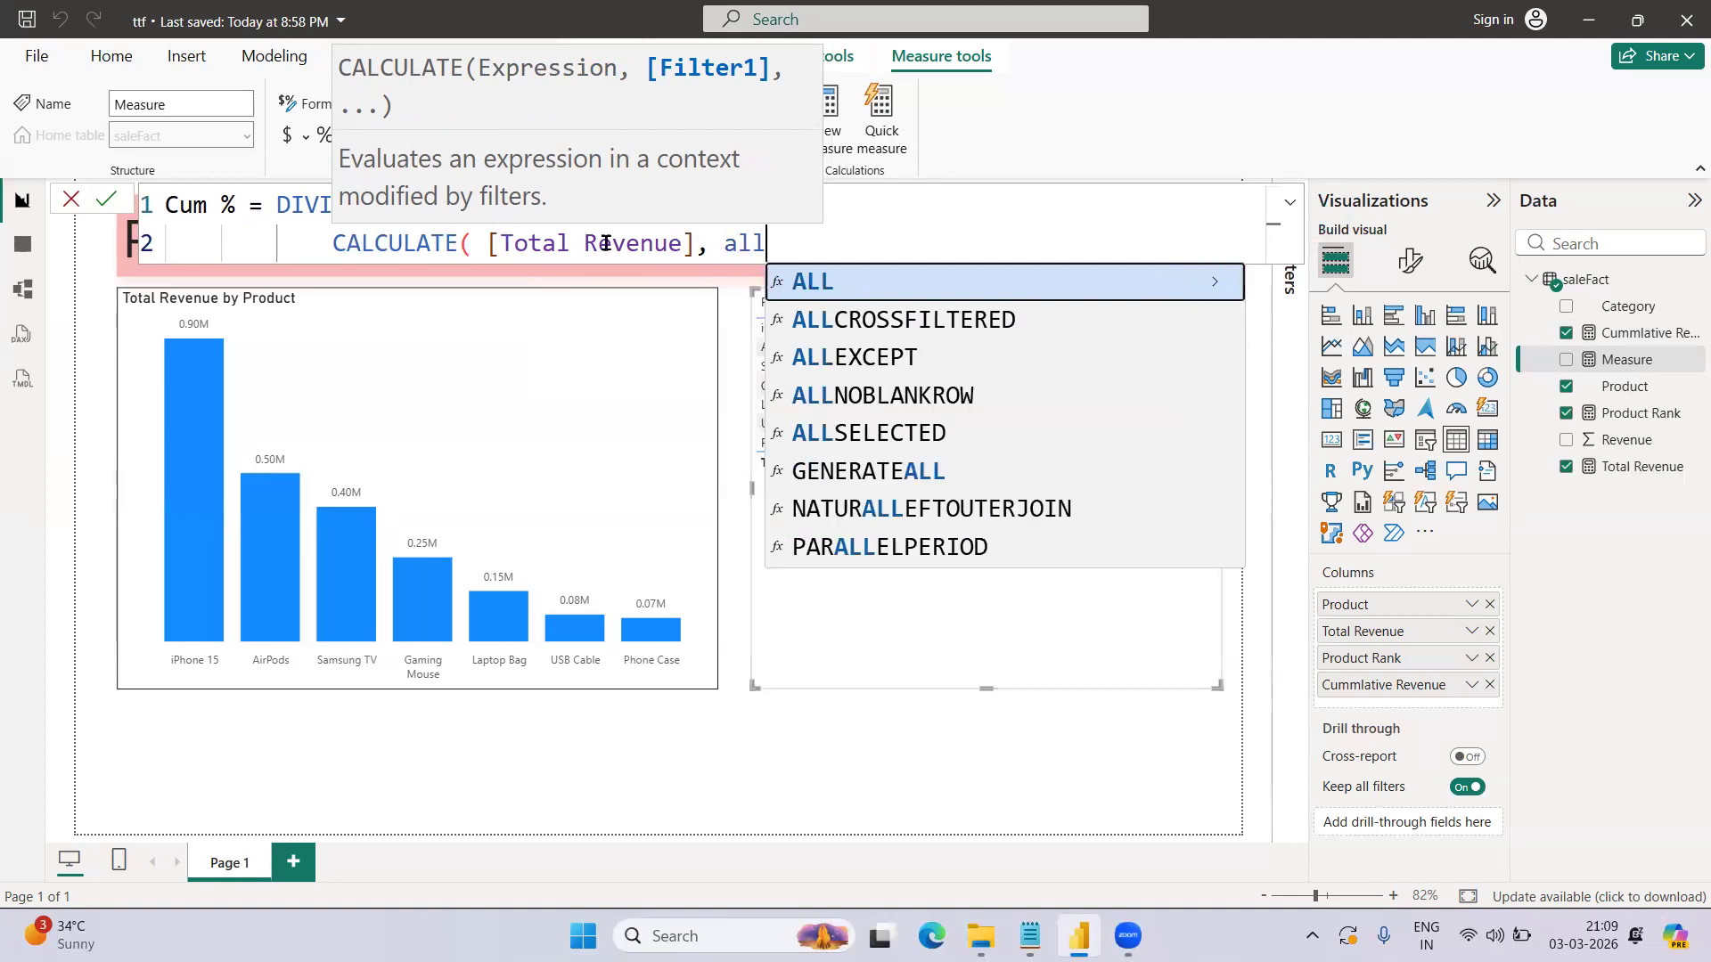
key("Tab")
key("Down")
key("Down")
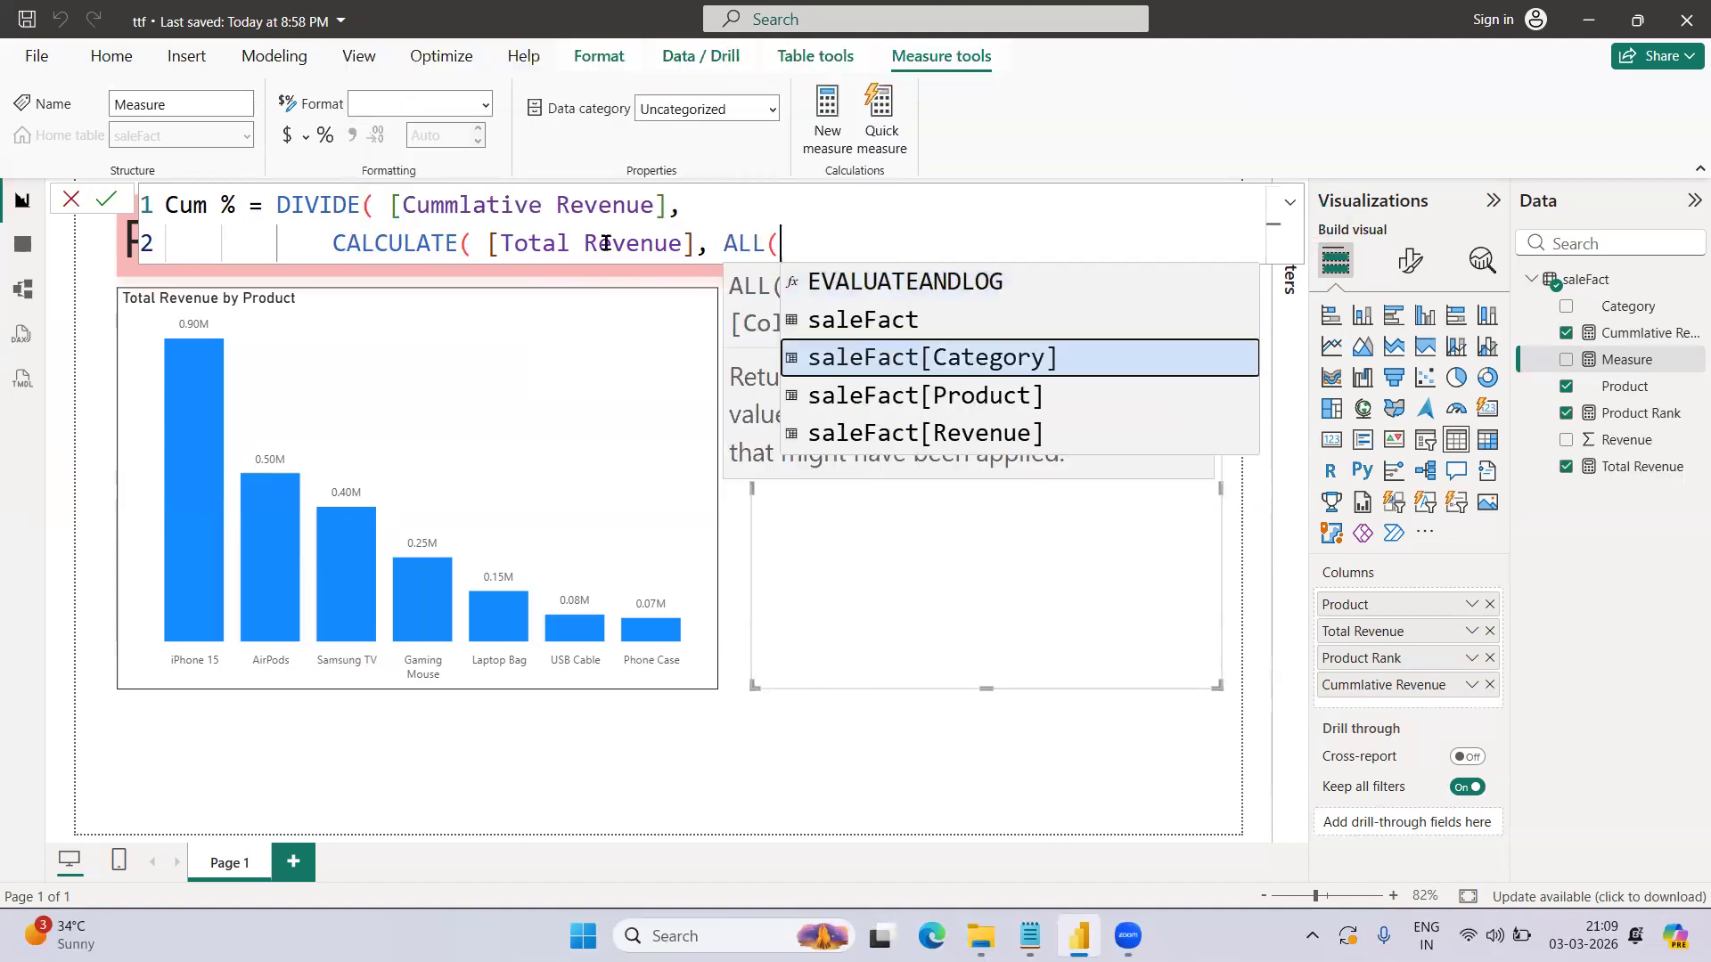
key("Down")
key("Tab")
type(")")
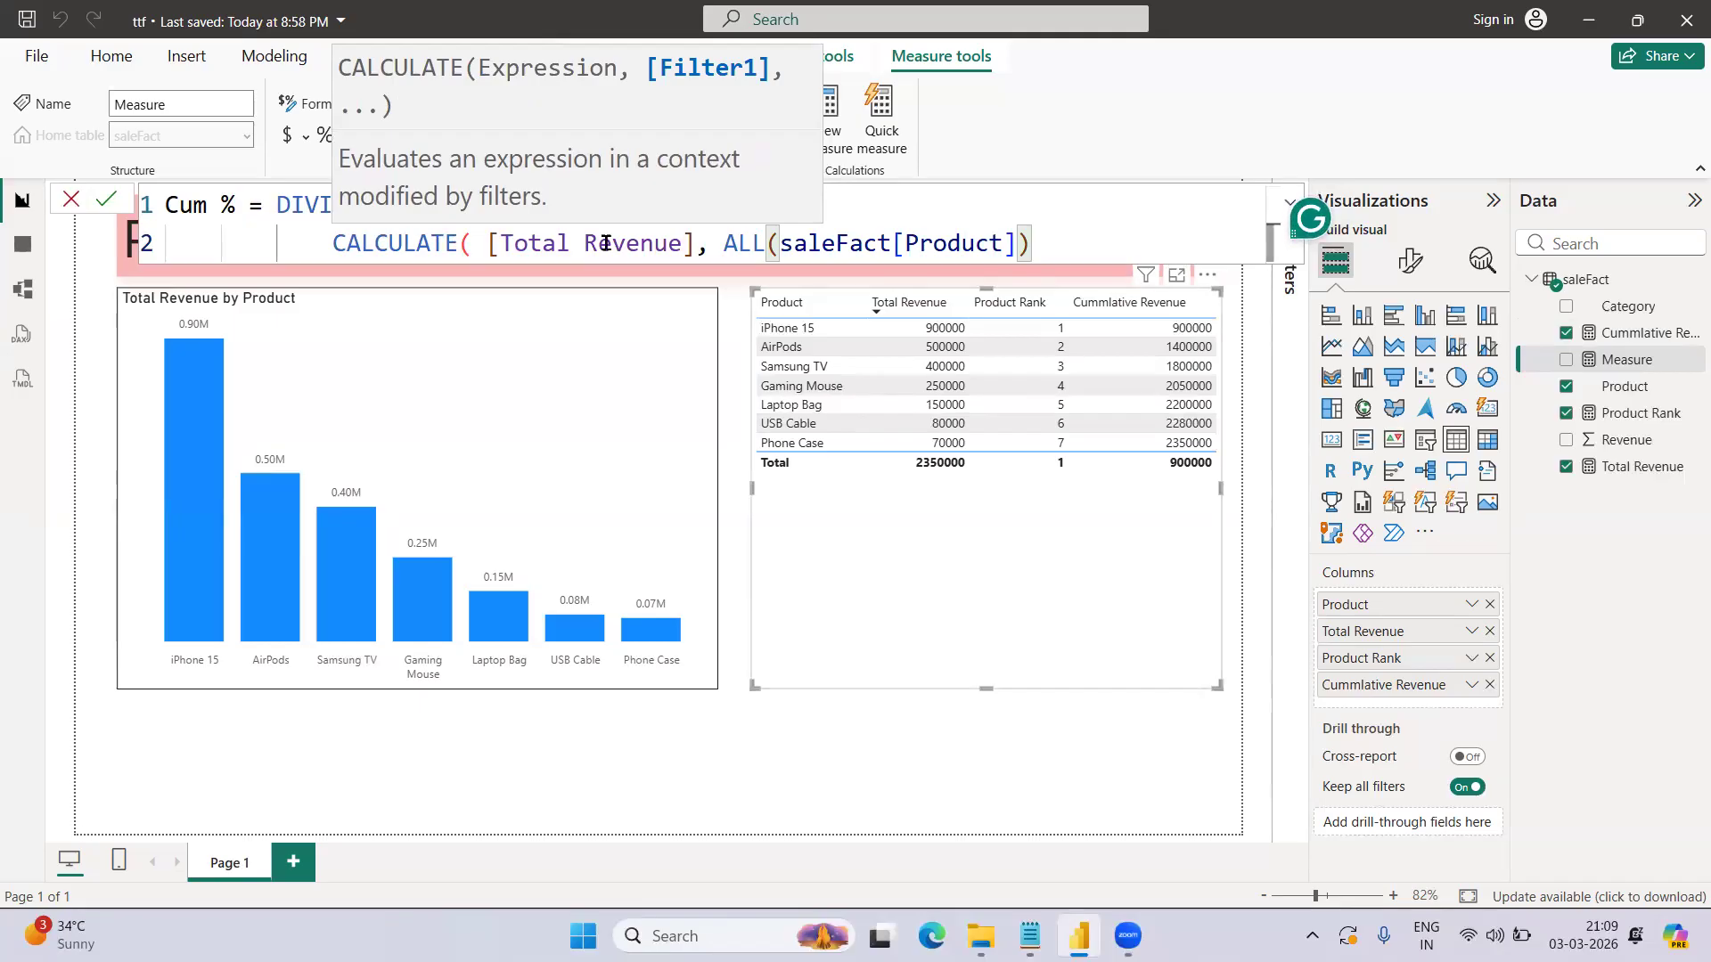
type(")")
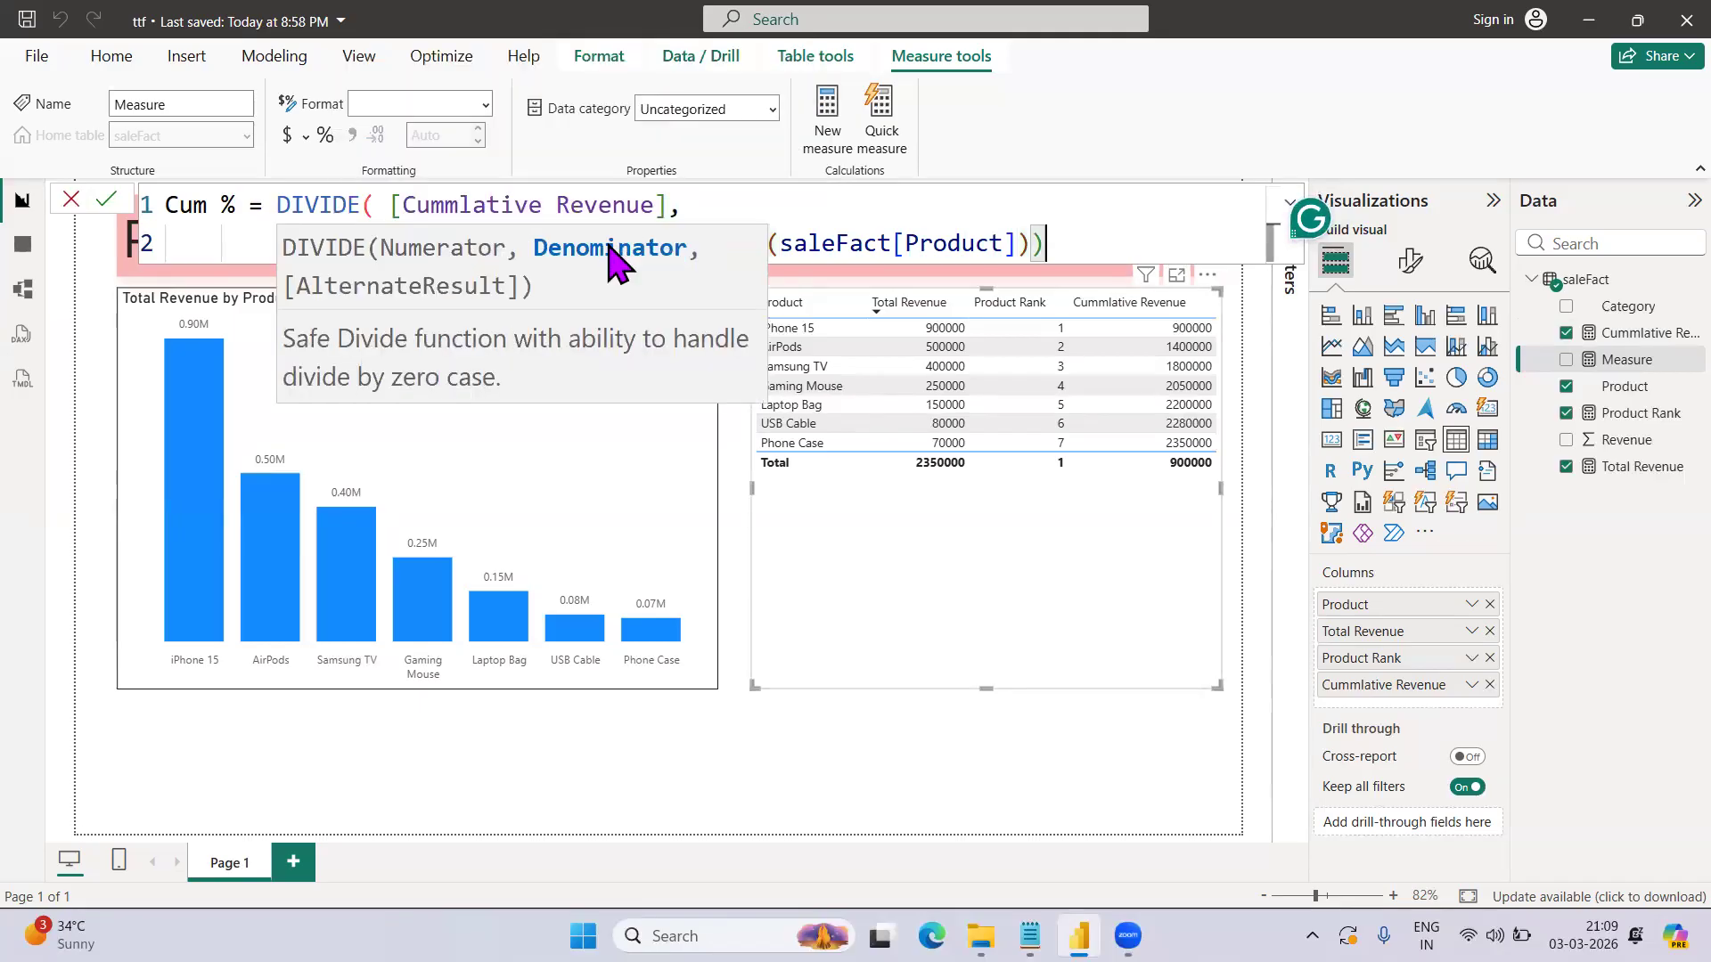
- Close the DIVIDE function, commit the Cum % measure and add it as a column to the product table
left_click(886, 235)
left_click(1073, 235)
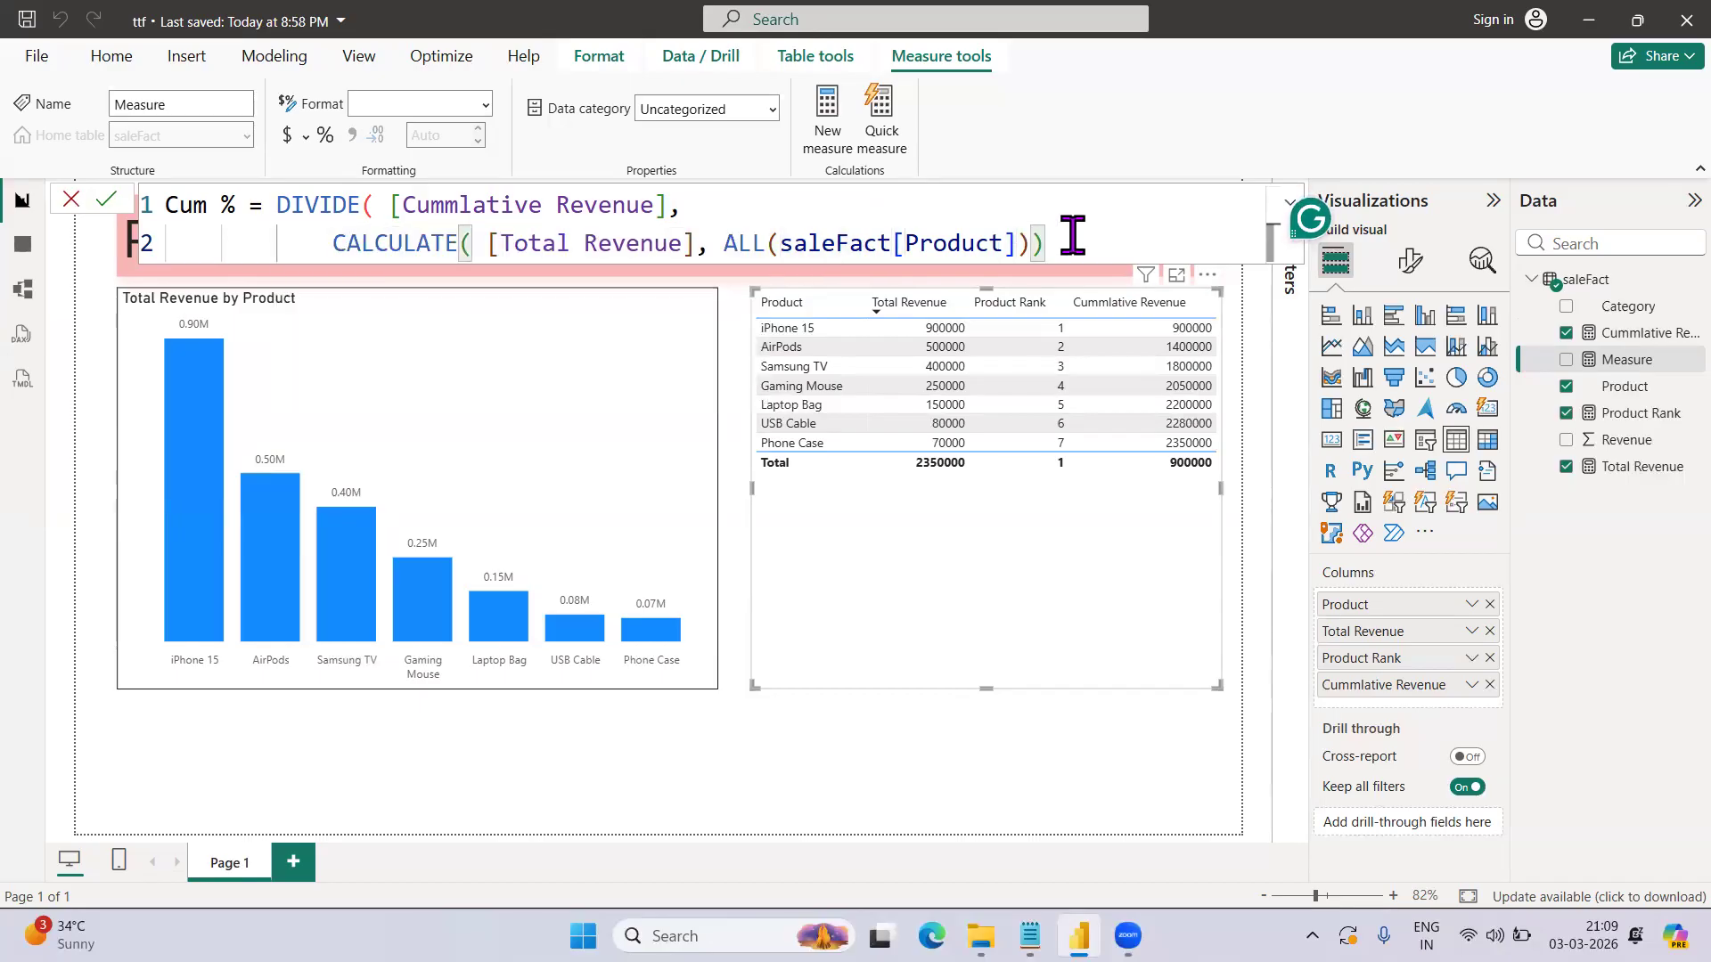
type(")")
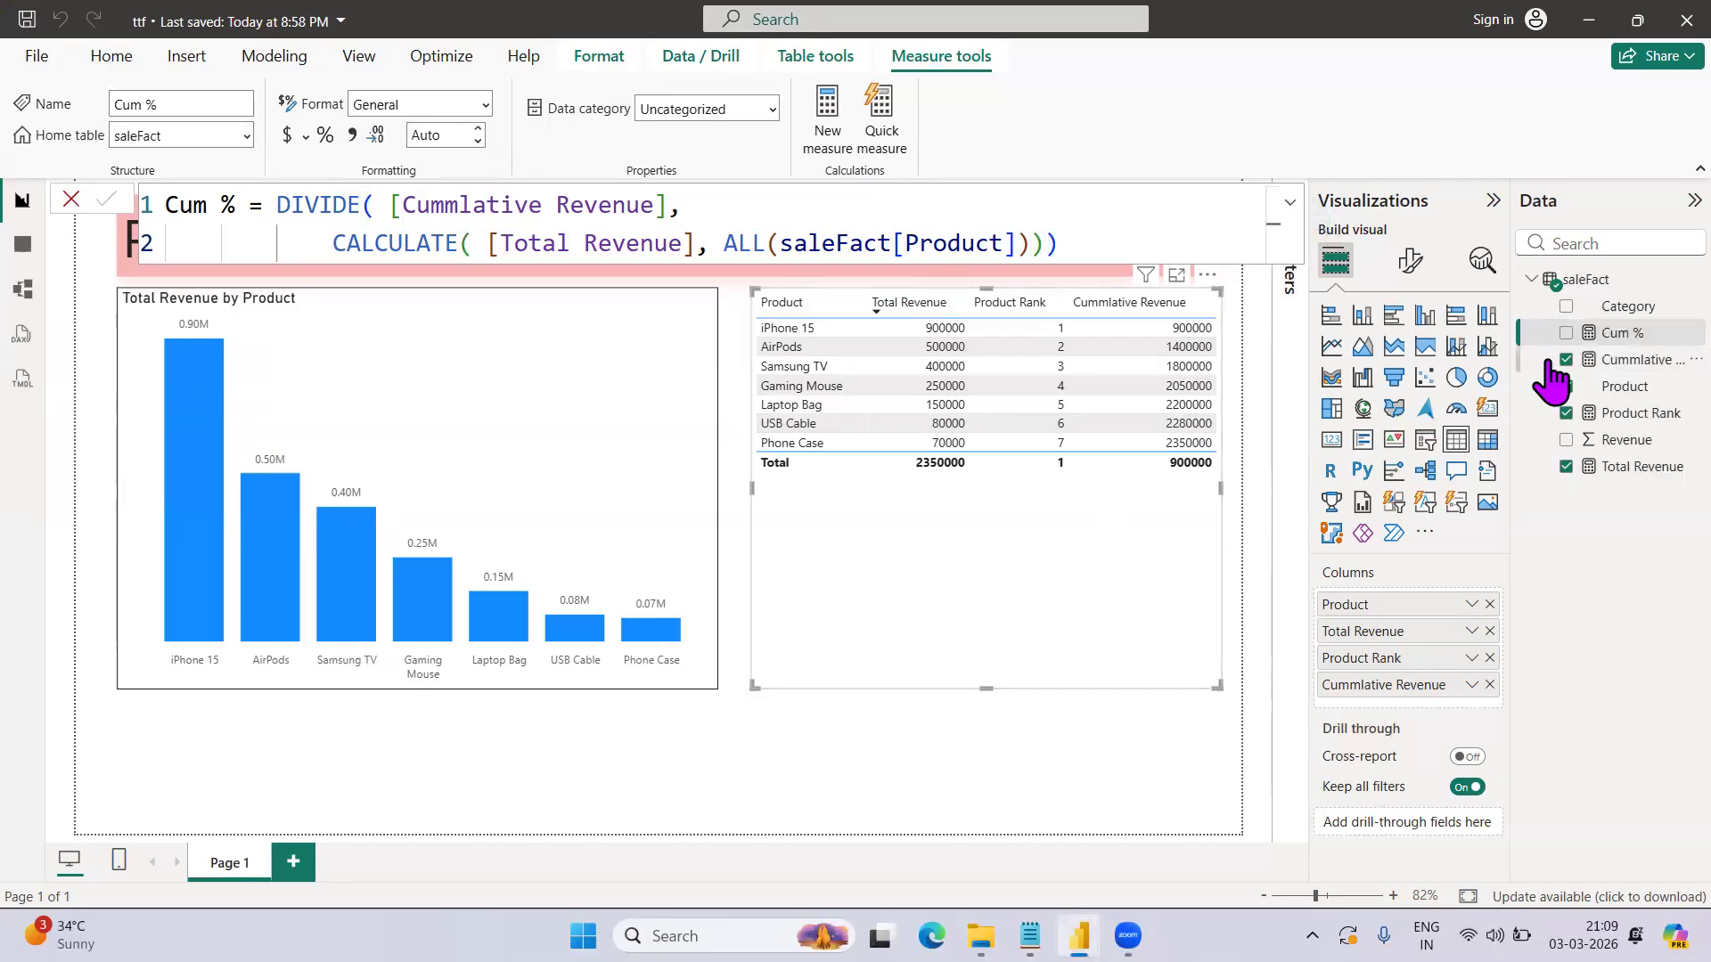
left_click(1566, 332)
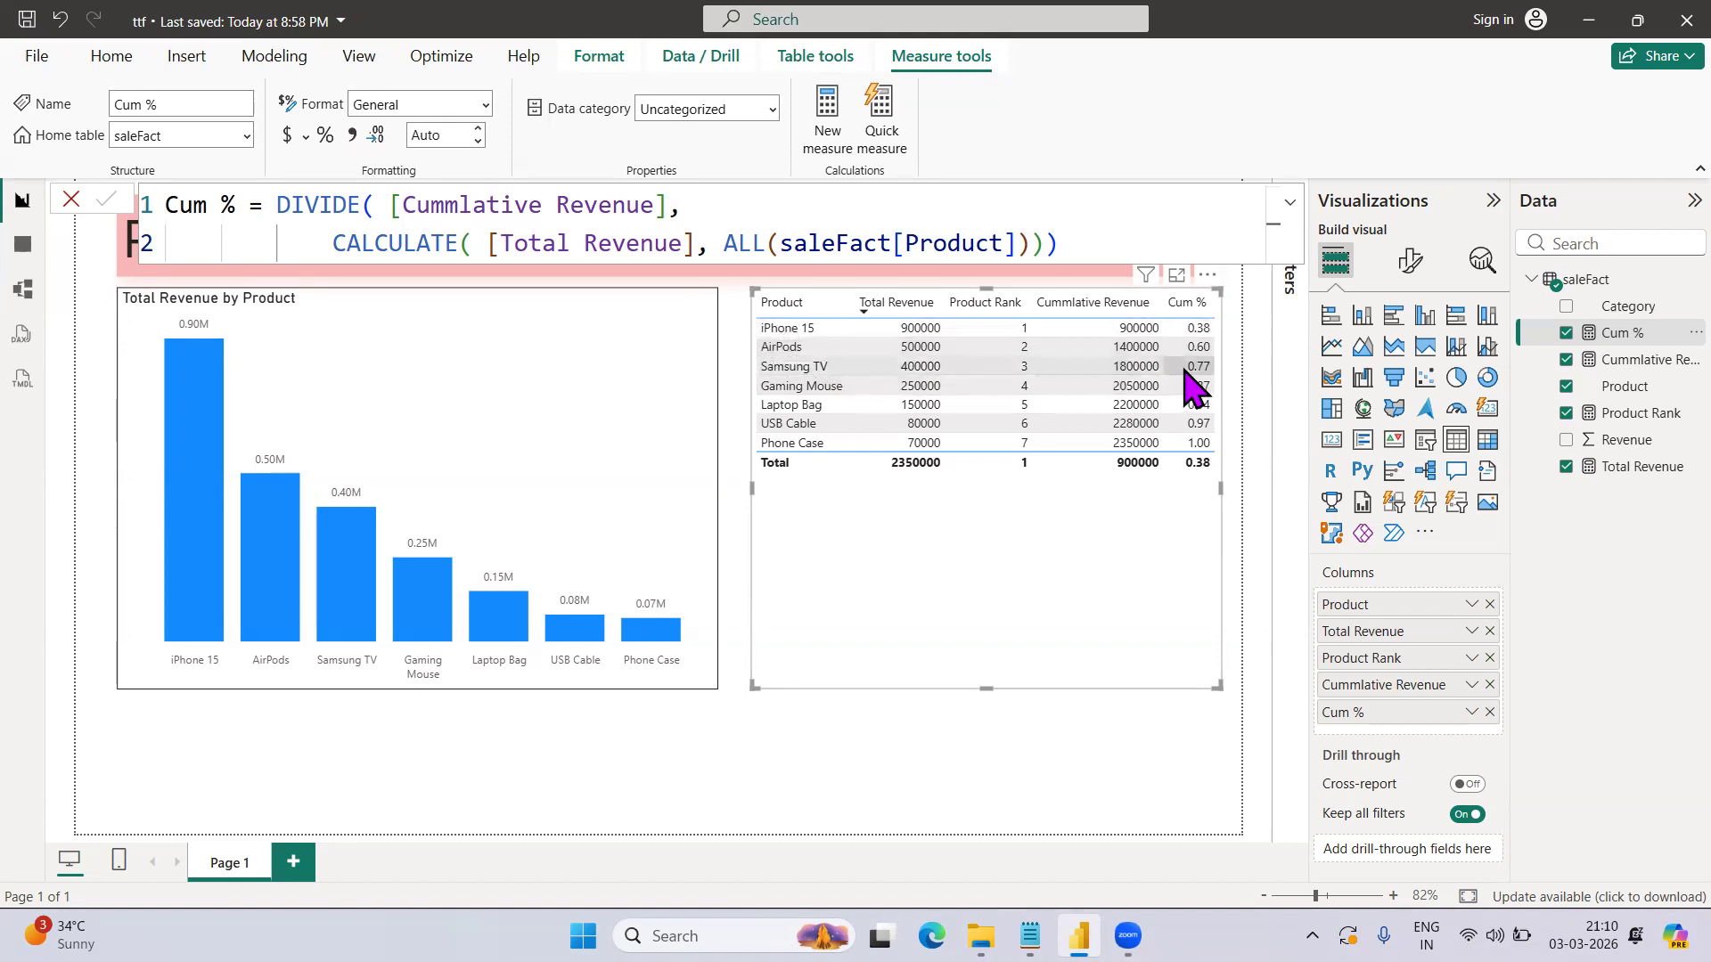
- Format the Cum % measure as a percentage with 0 decimal places
left_click(325, 134)
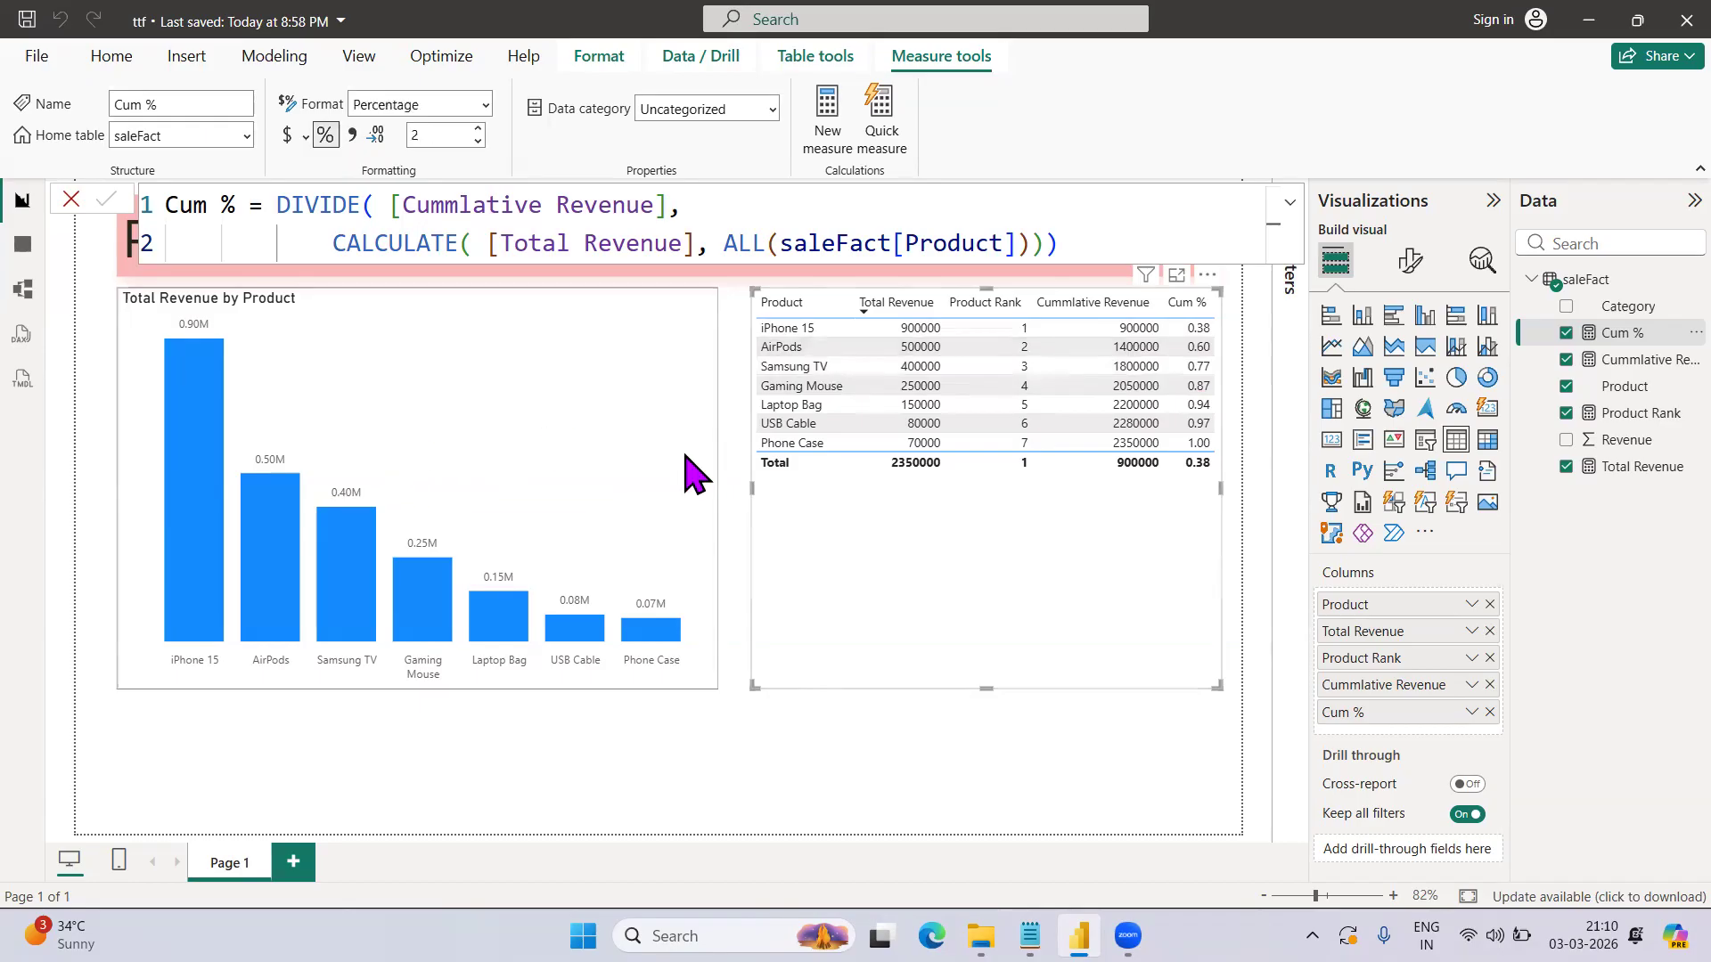
left_click(479, 142)
left_click(479, 142)
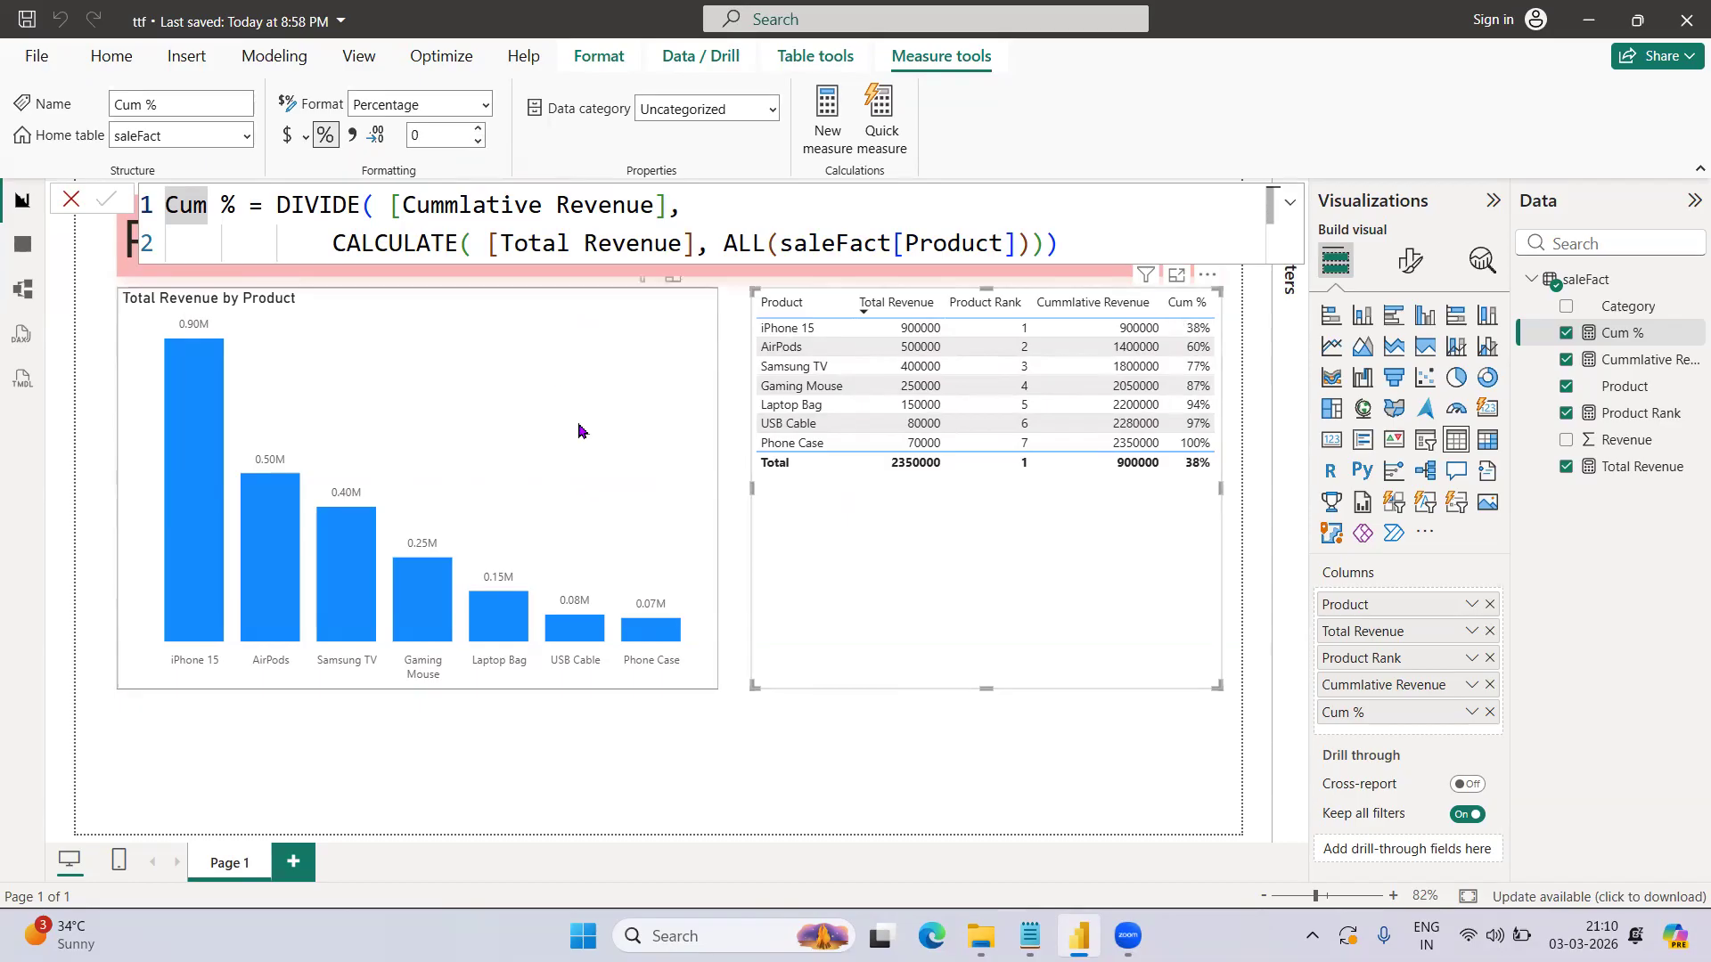
- Delete the product table and enlarge the Total Revenue by Product chart to span the width of the Pareto Chart title
left_click(1004, 577)
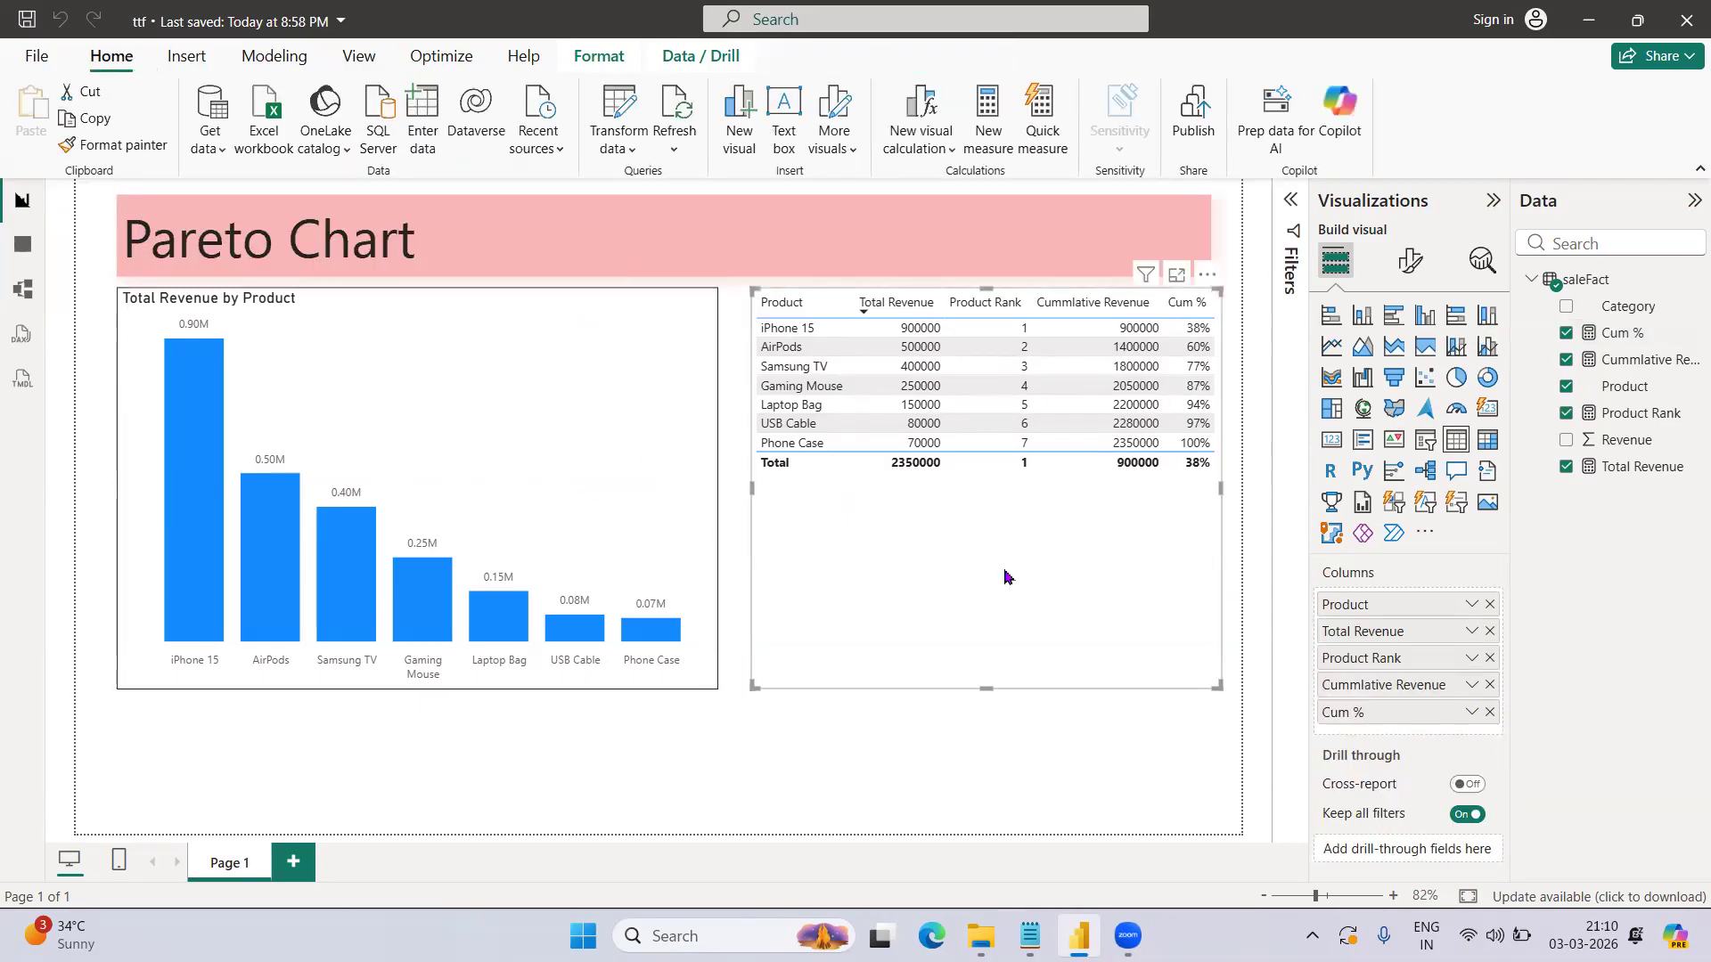
key("Delete")
left_click(670, 582)
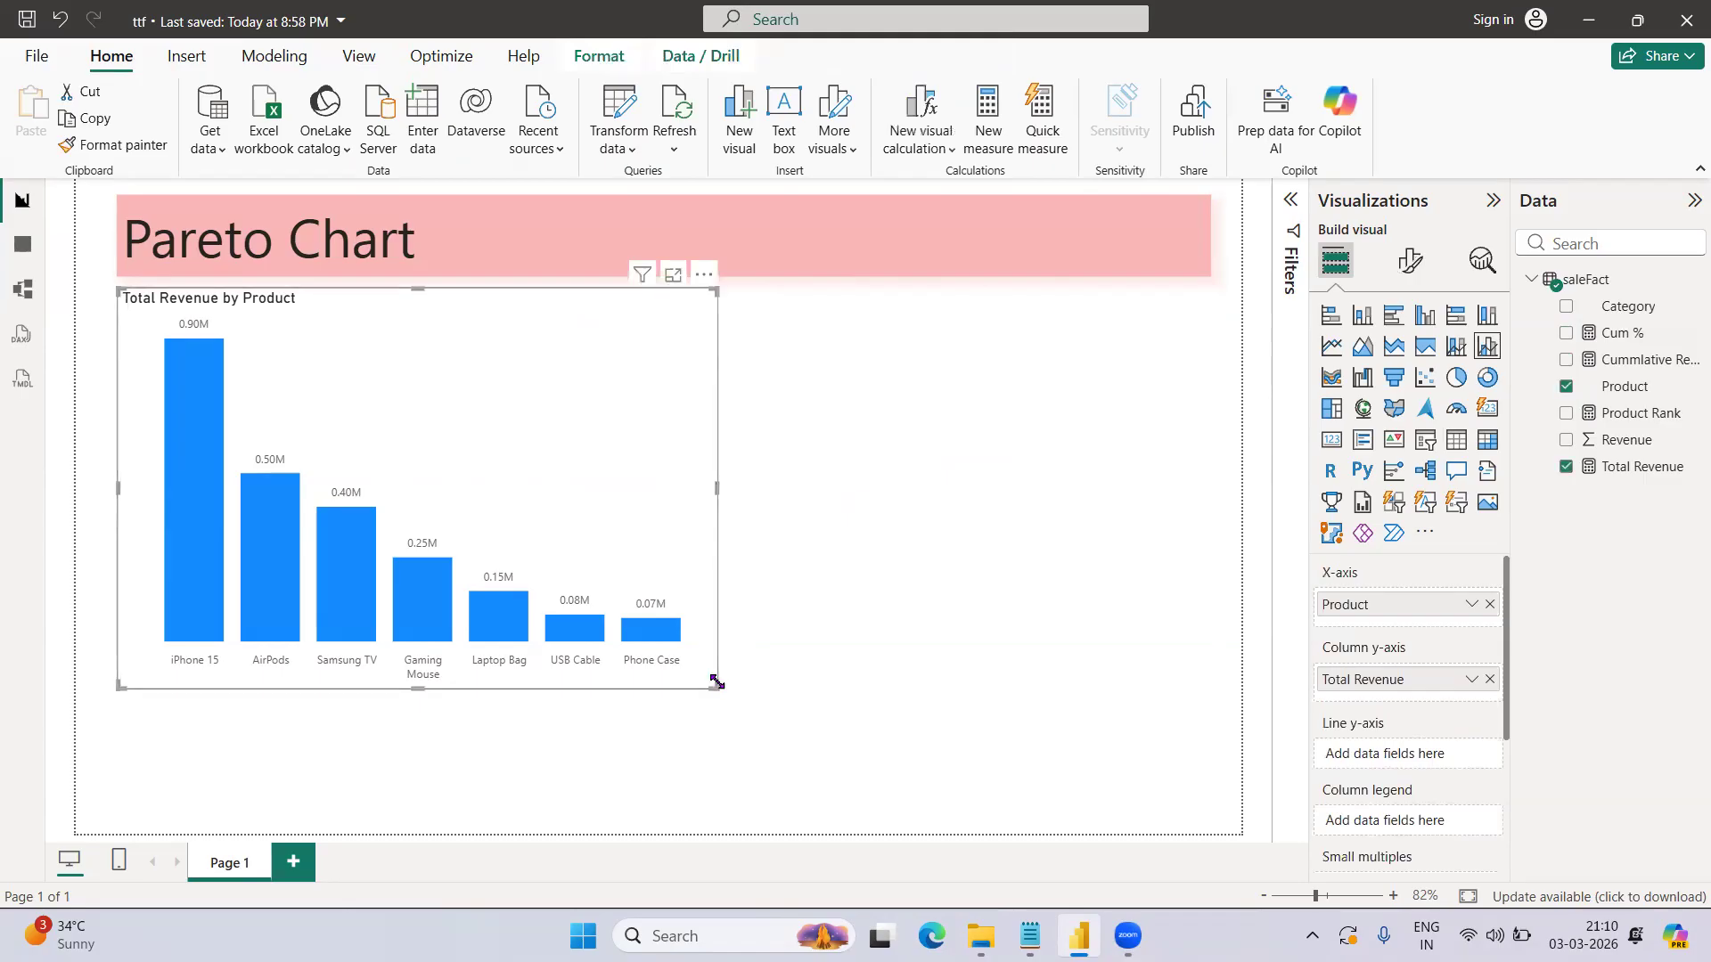
left_click_drag(715, 683, 1208, 776)
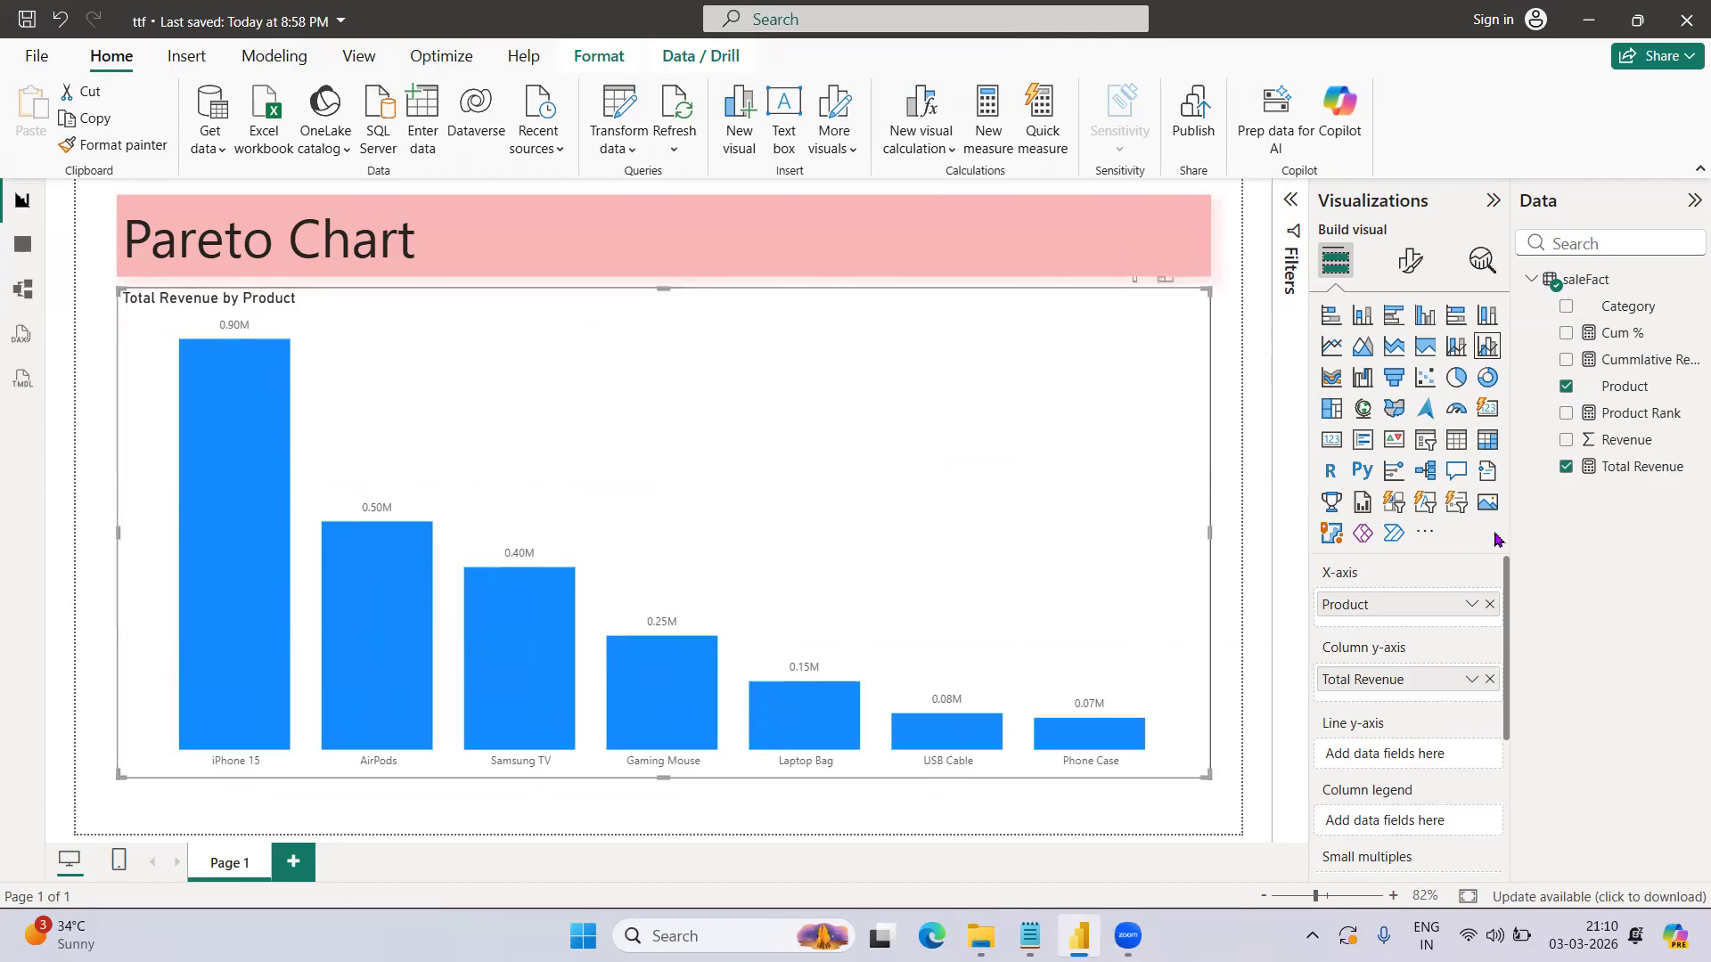
- Add Cum % to the Line y-axis of the revenue chart and leave the chart selected
left_click(1567, 335)
left_click_drag(1386, 775, 1387, 784)
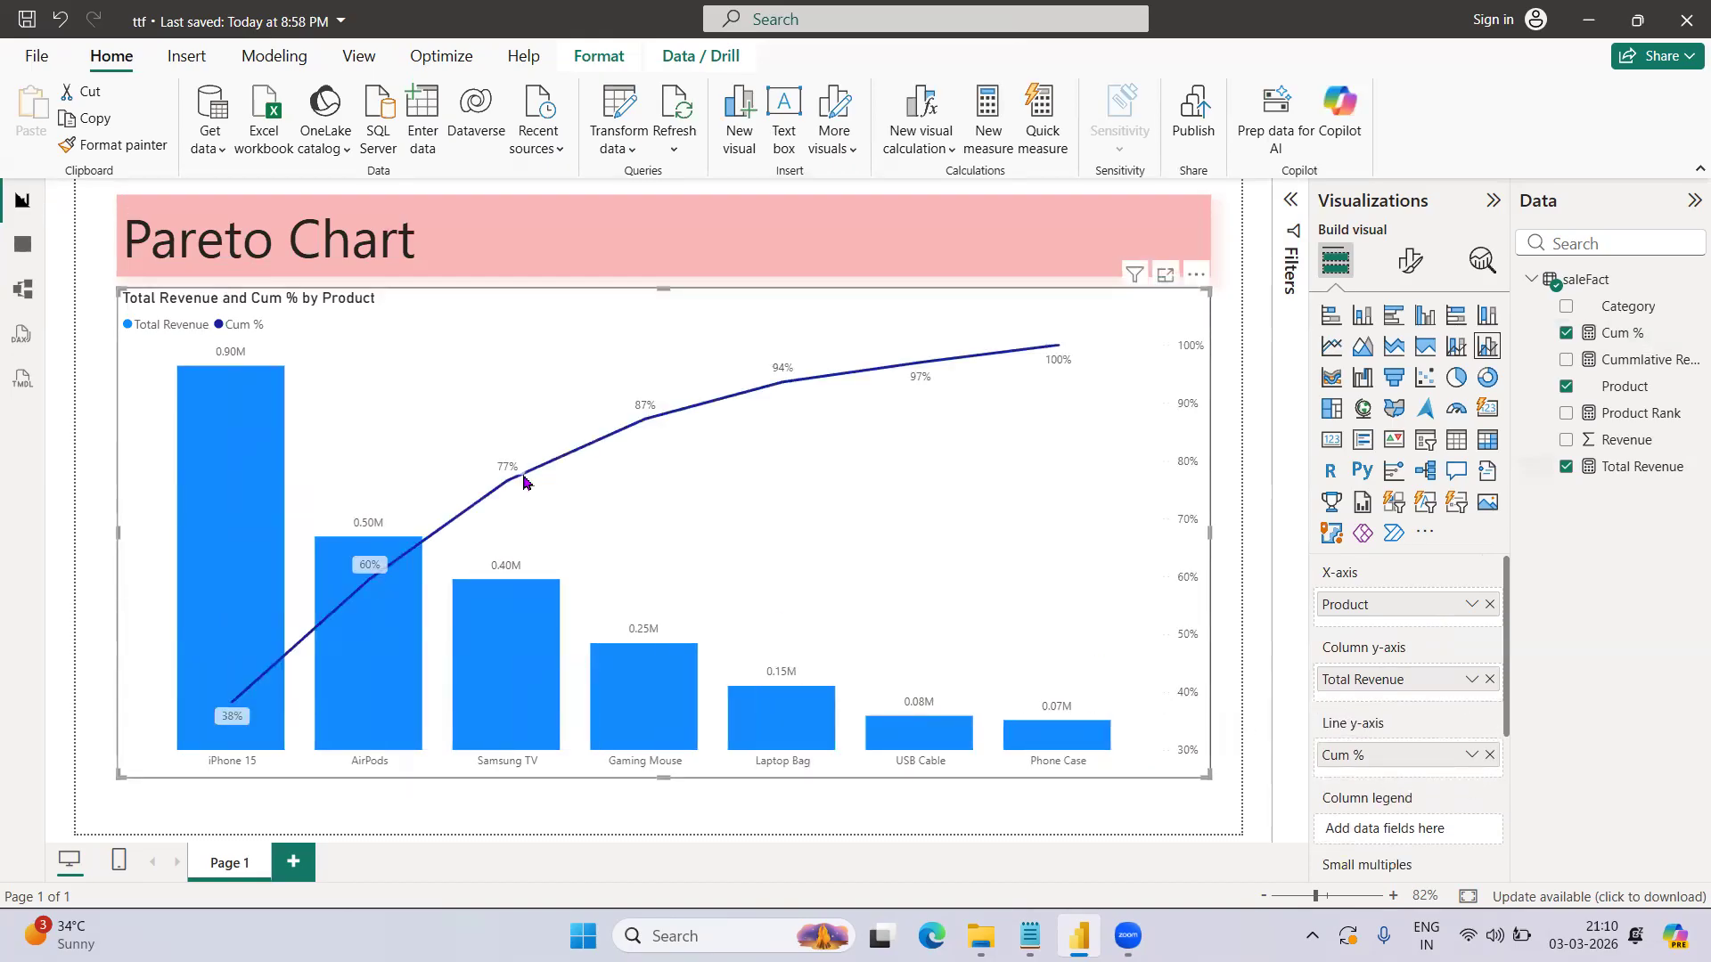
mouse_move(523, 482)
mouse_move(495, 711)
left_click(1224, 277)
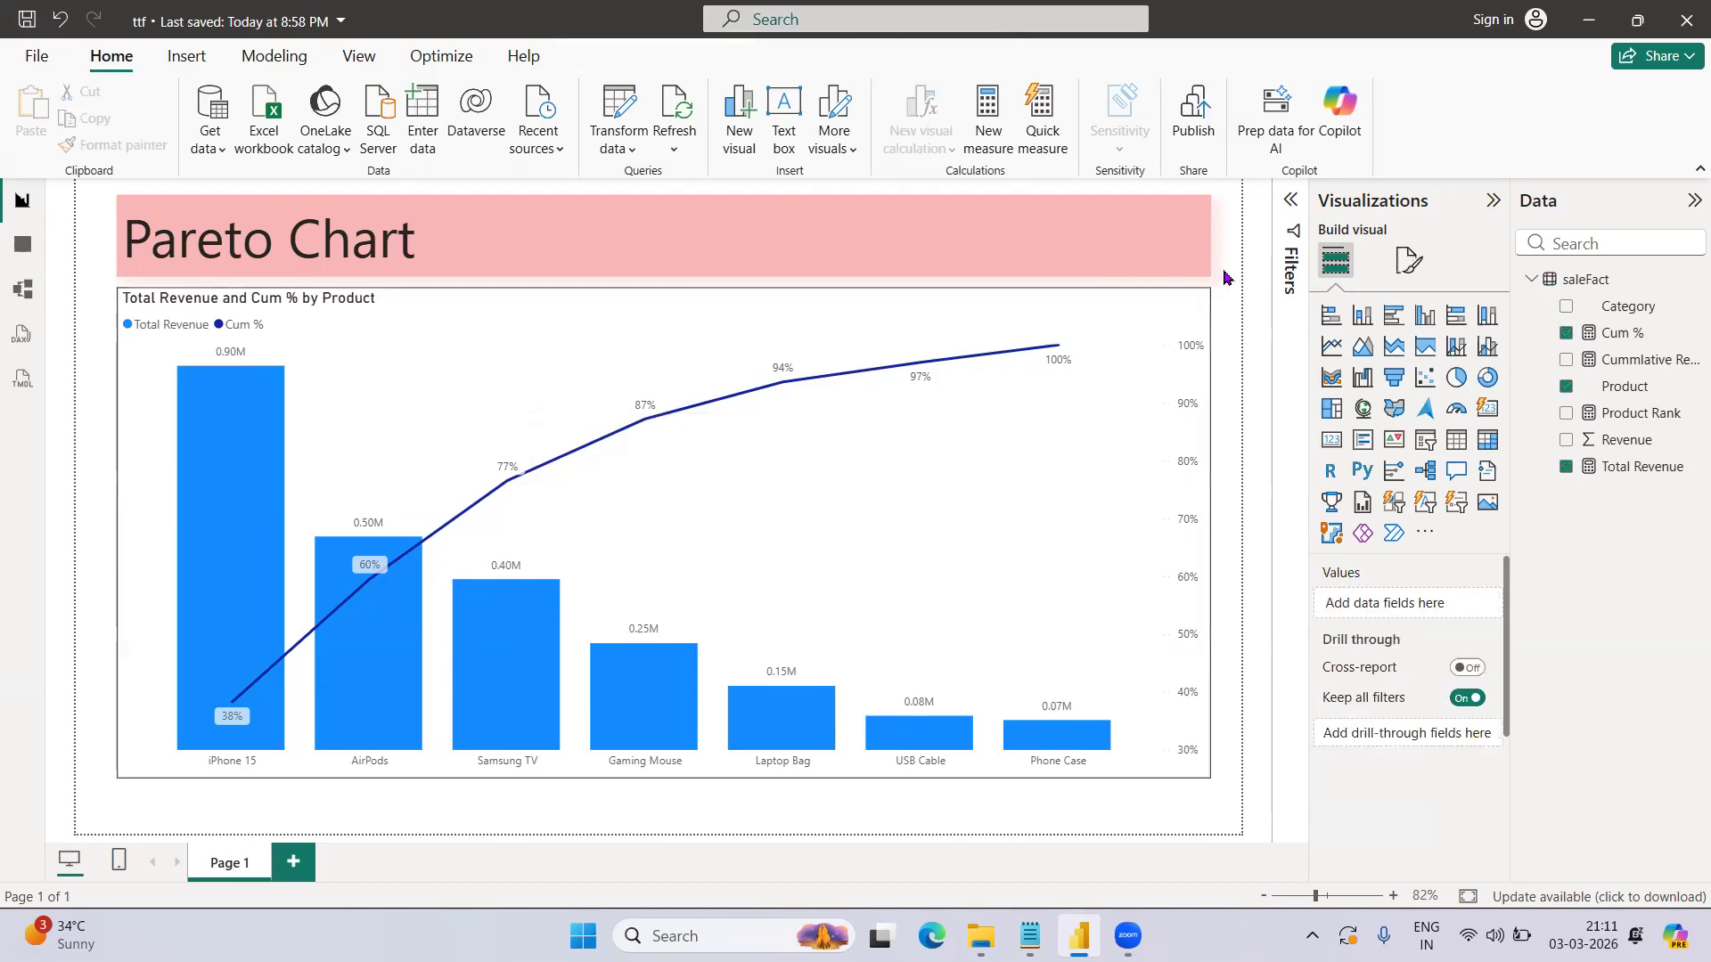
left_click(1204, 324)
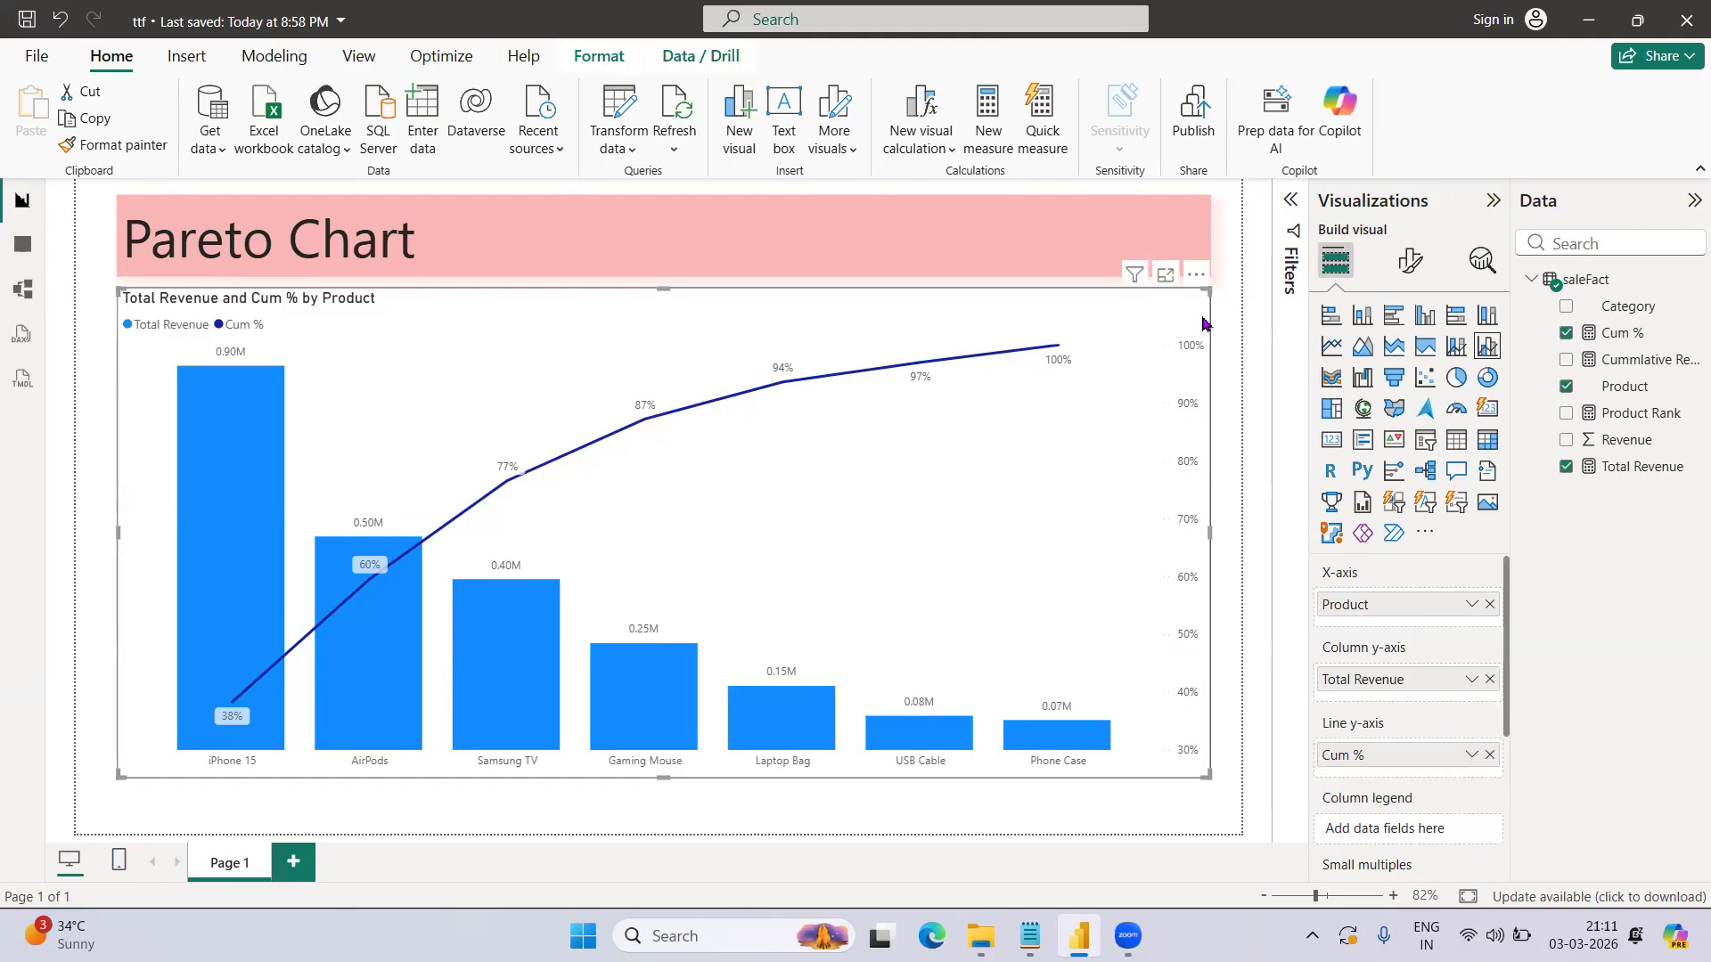